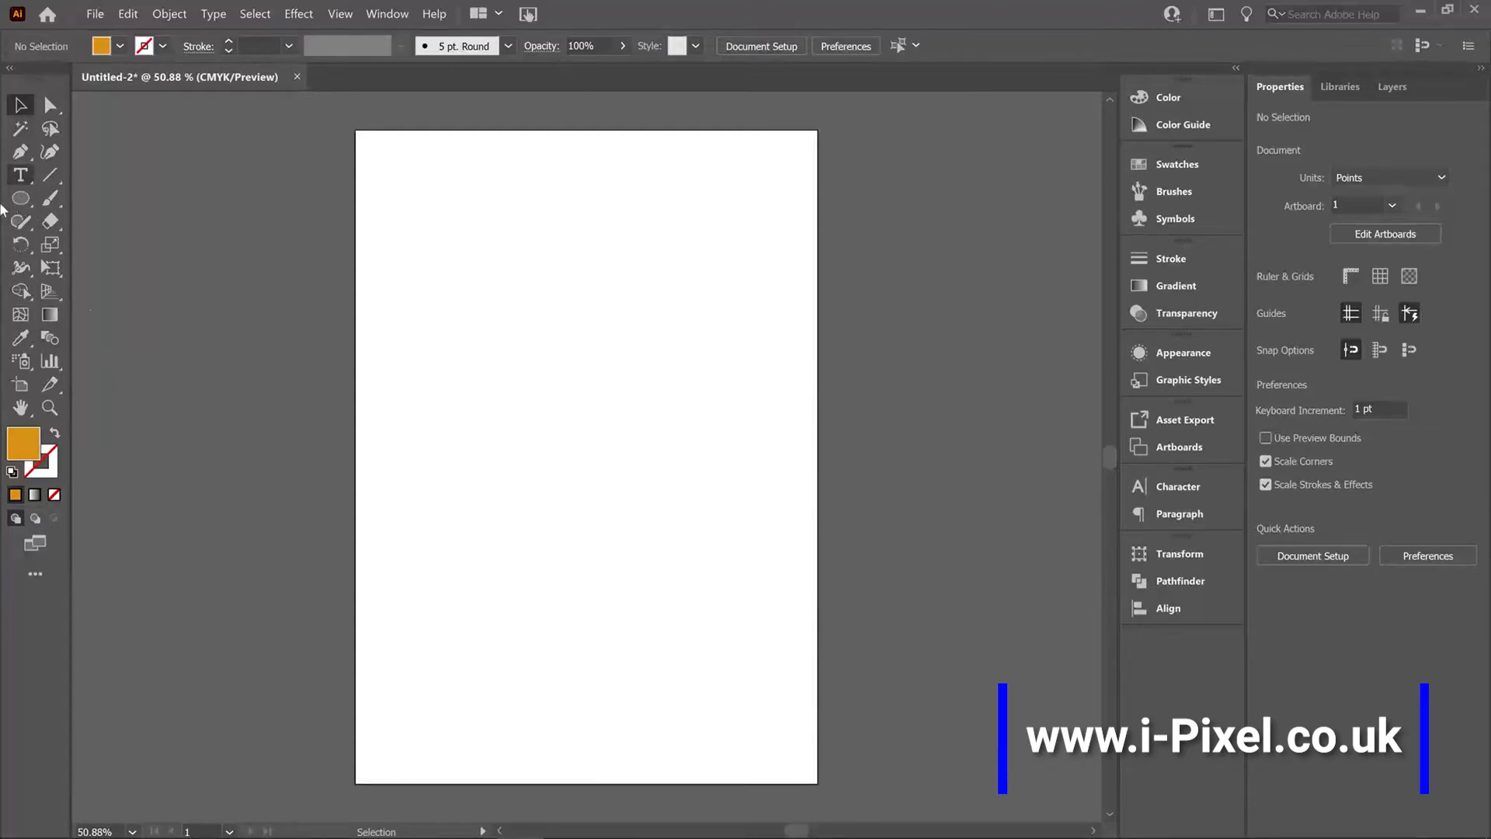
# - Draw three separate orange circles, each about 90 pt wide, at the upper left, right and lower left of the artboard
pyautogui.click(25, 202)
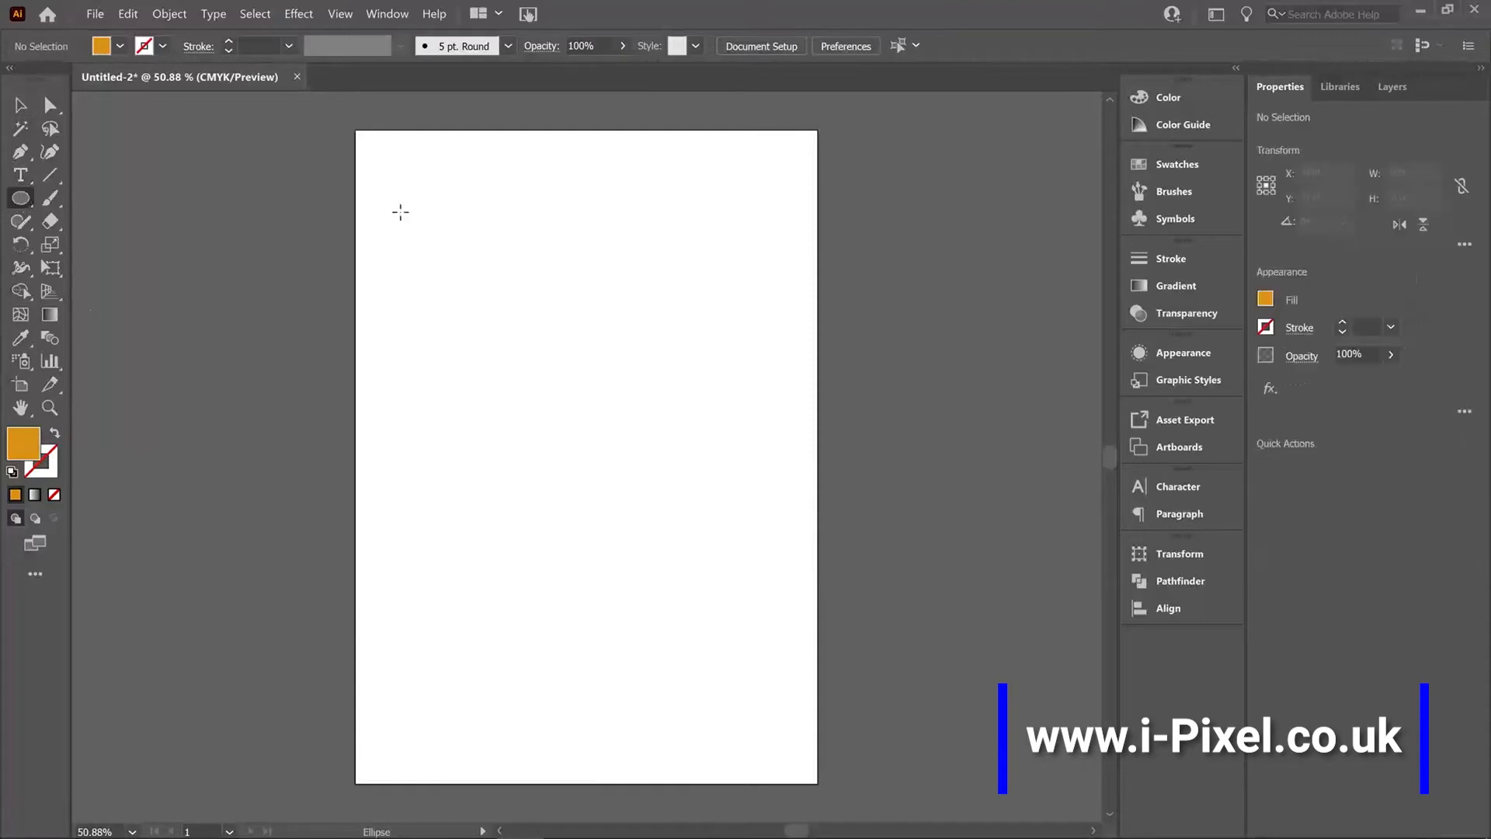
pyautogui.moveTo(400, 211); pyautogui.dragTo(467, 278)
pyautogui.moveTo(620, 319); pyautogui.dragTo(692, 392)
pyautogui.moveTo(452, 510); pyautogui.dragTo(519, 578)
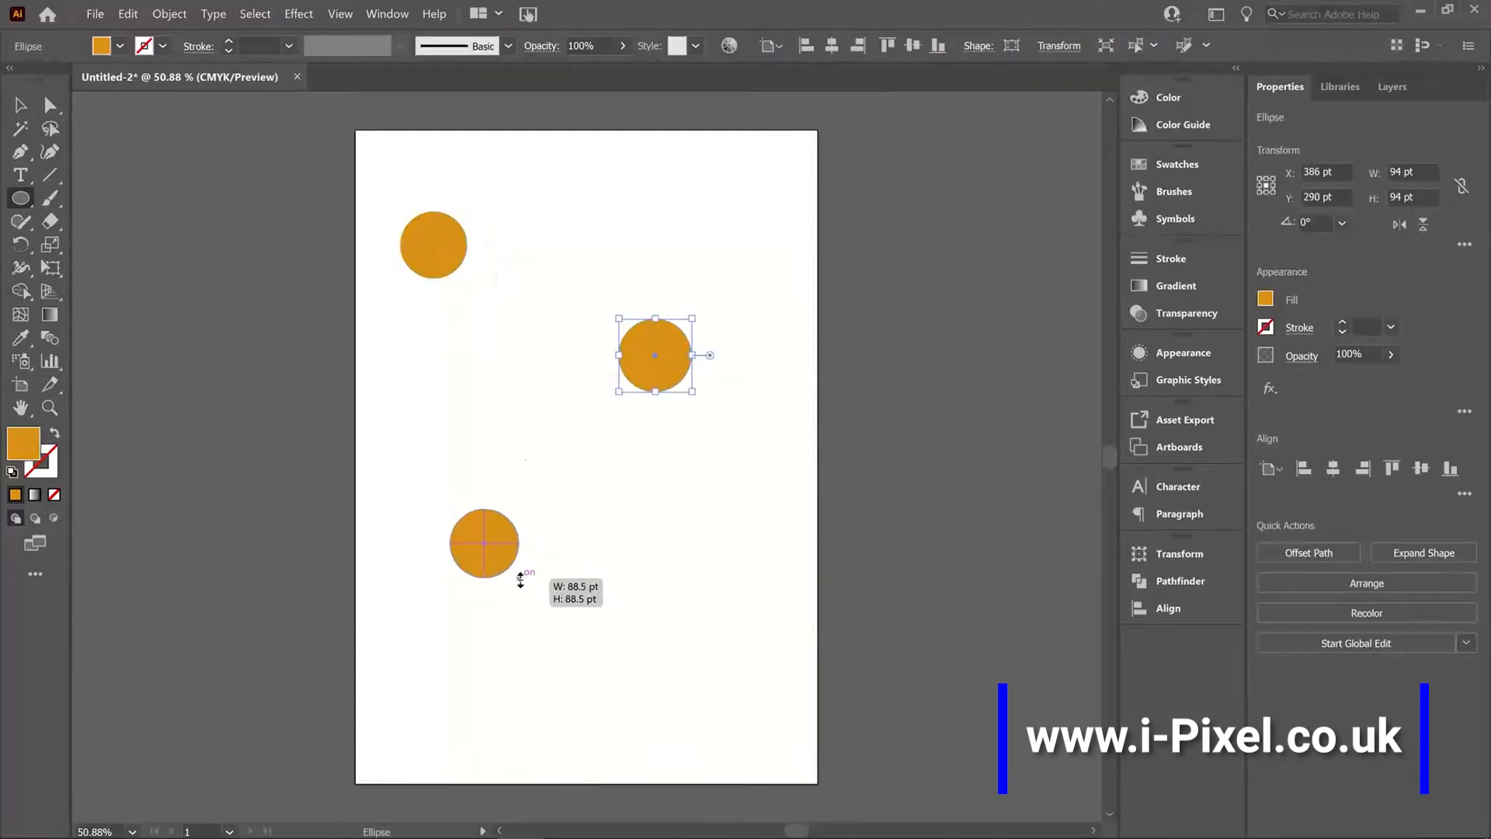
# - Fill the right circle with yellow and the lower circle with dark red
pyautogui.click(21, 106)
pyautogui.moveTo(717, 316); pyautogui.dragTo(604, 376)
pyautogui.click(1169, 165)
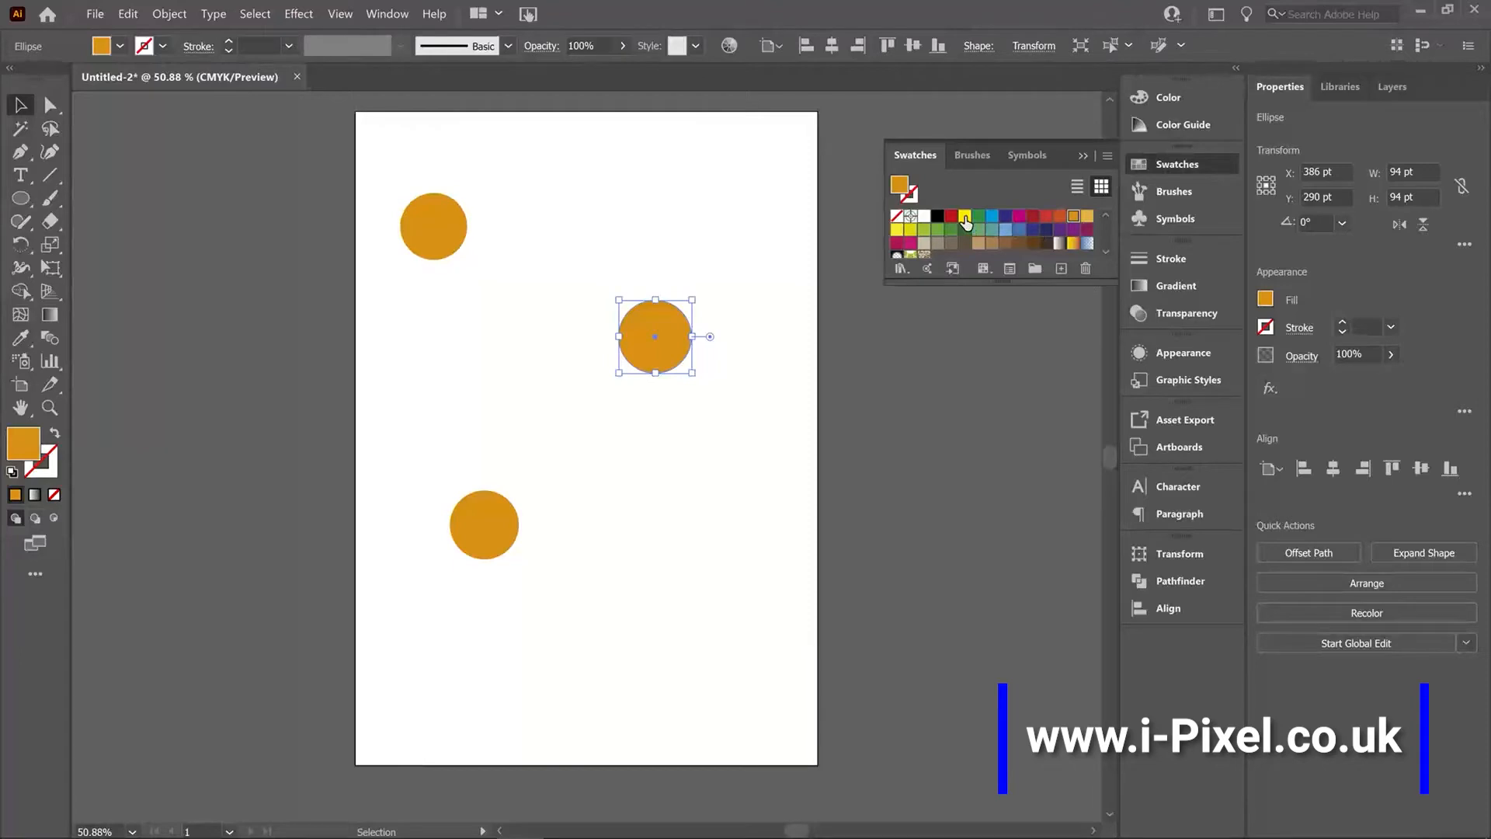
pyautogui.click(966, 223)
pyautogui.click(415, 583)
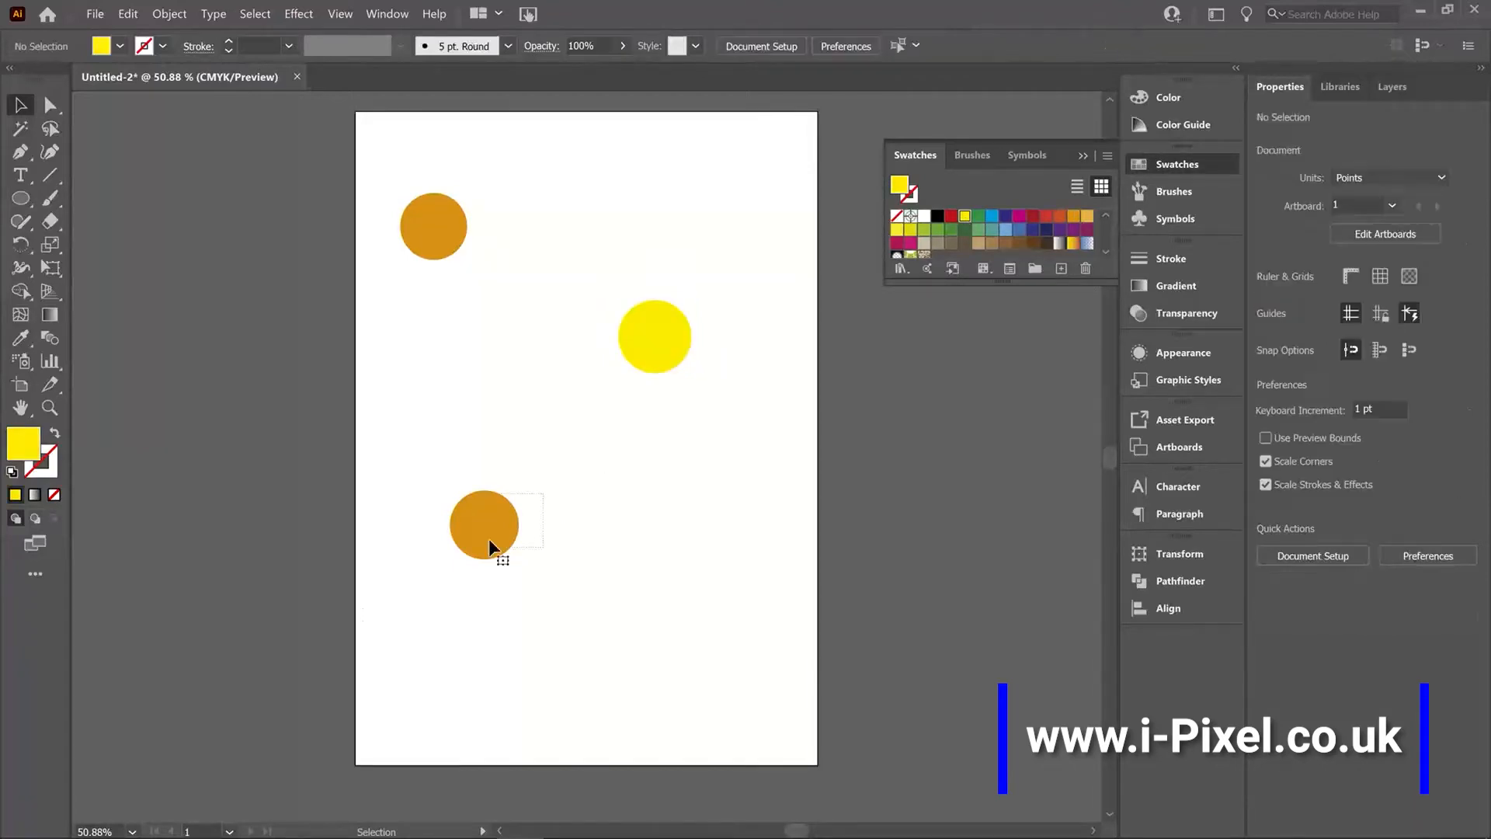
pyautogui.click(489, 544)
pyautogui.click(1033, 216)
pyautogui.click(175, 398)
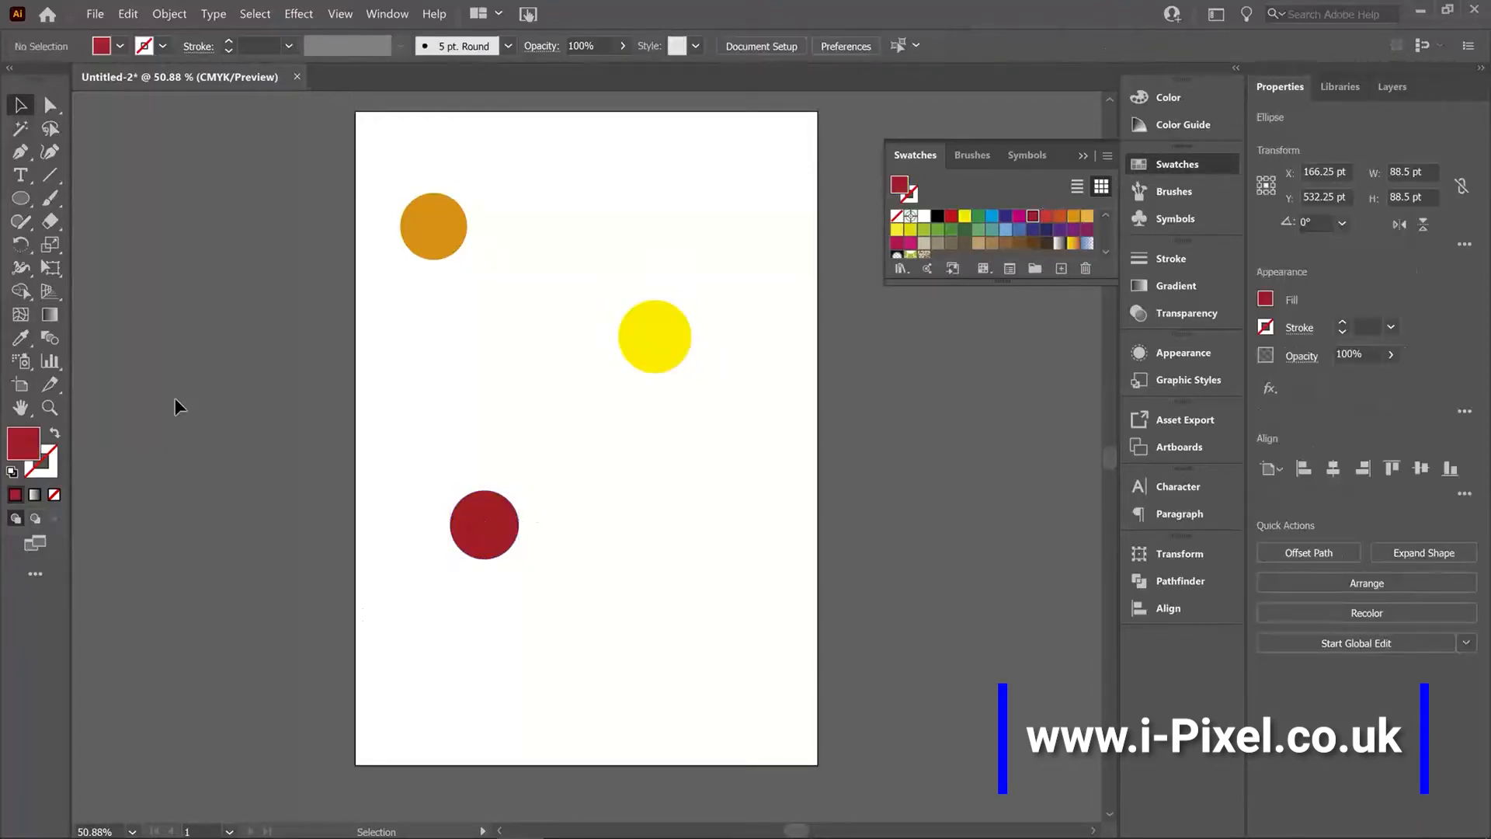
# - Blend the orange, yellow and dark red circles in sequence, closing the blend back at the orange circle to form a triangle
pyautogui.click(51, 339)
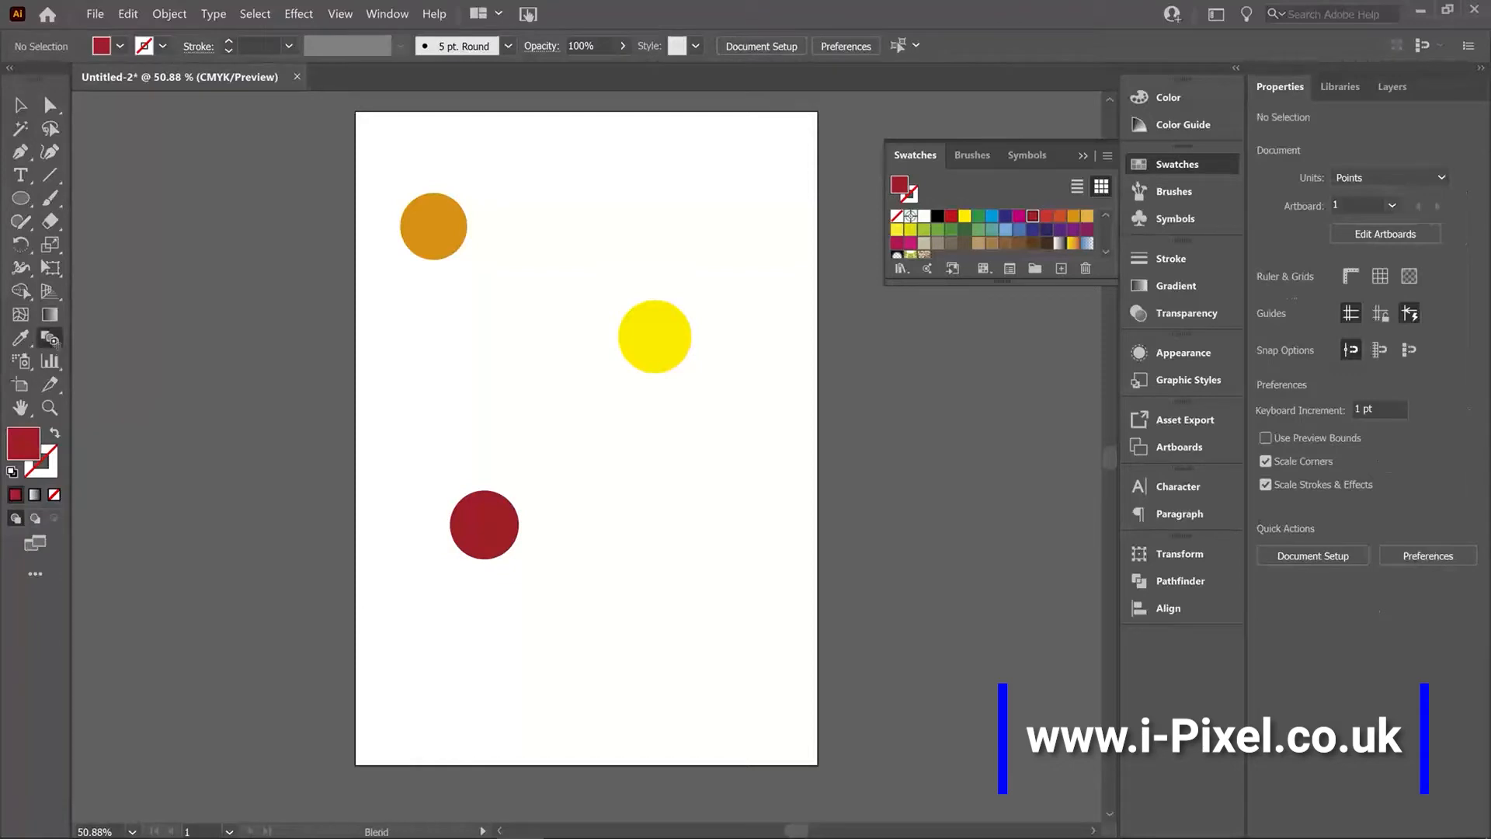
pyautogui.click(646, 352)
pyautogui.click(457, 550)
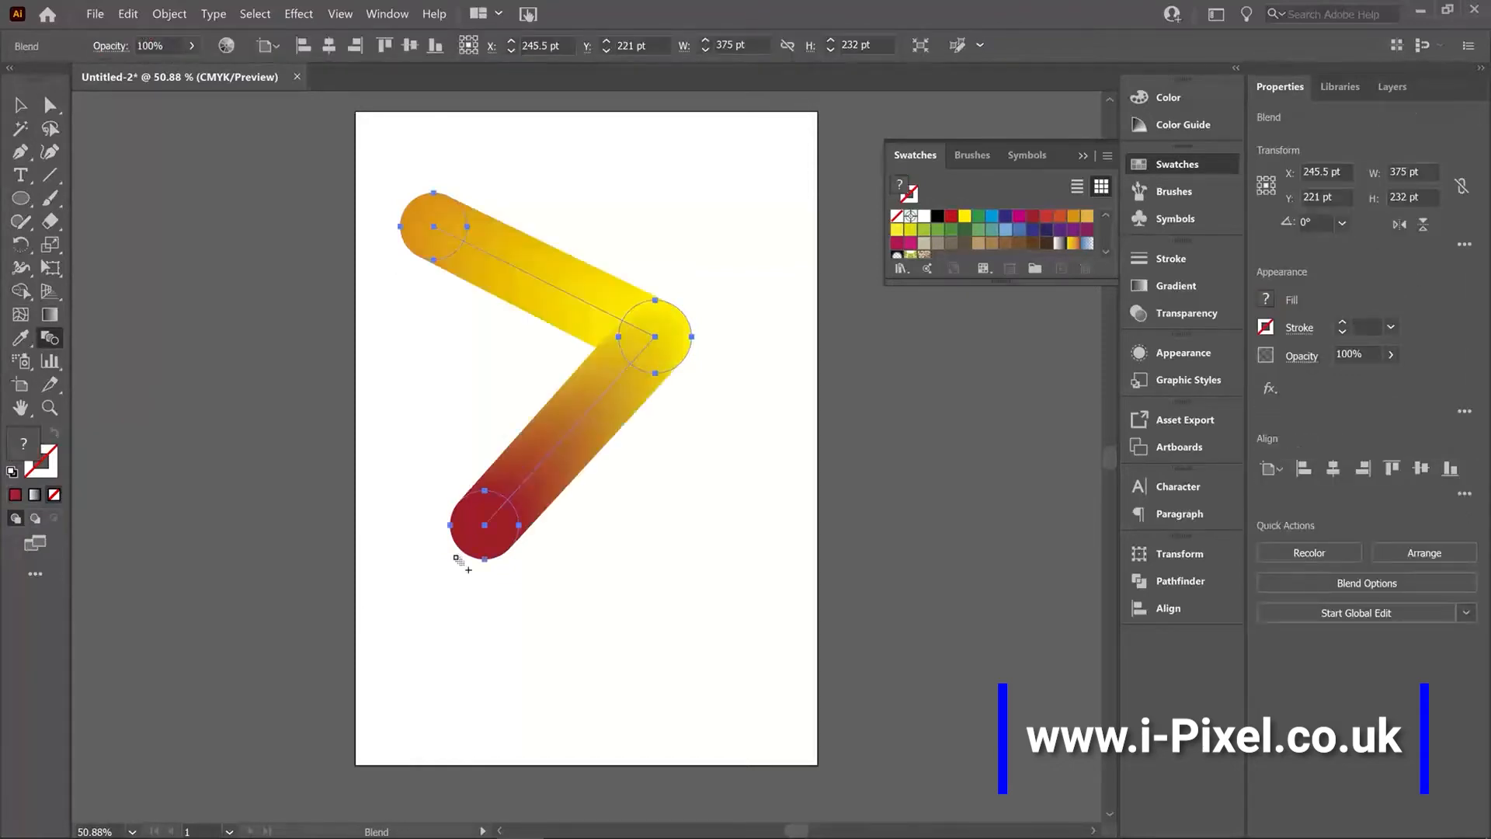
pyautogui.click(429, 249)
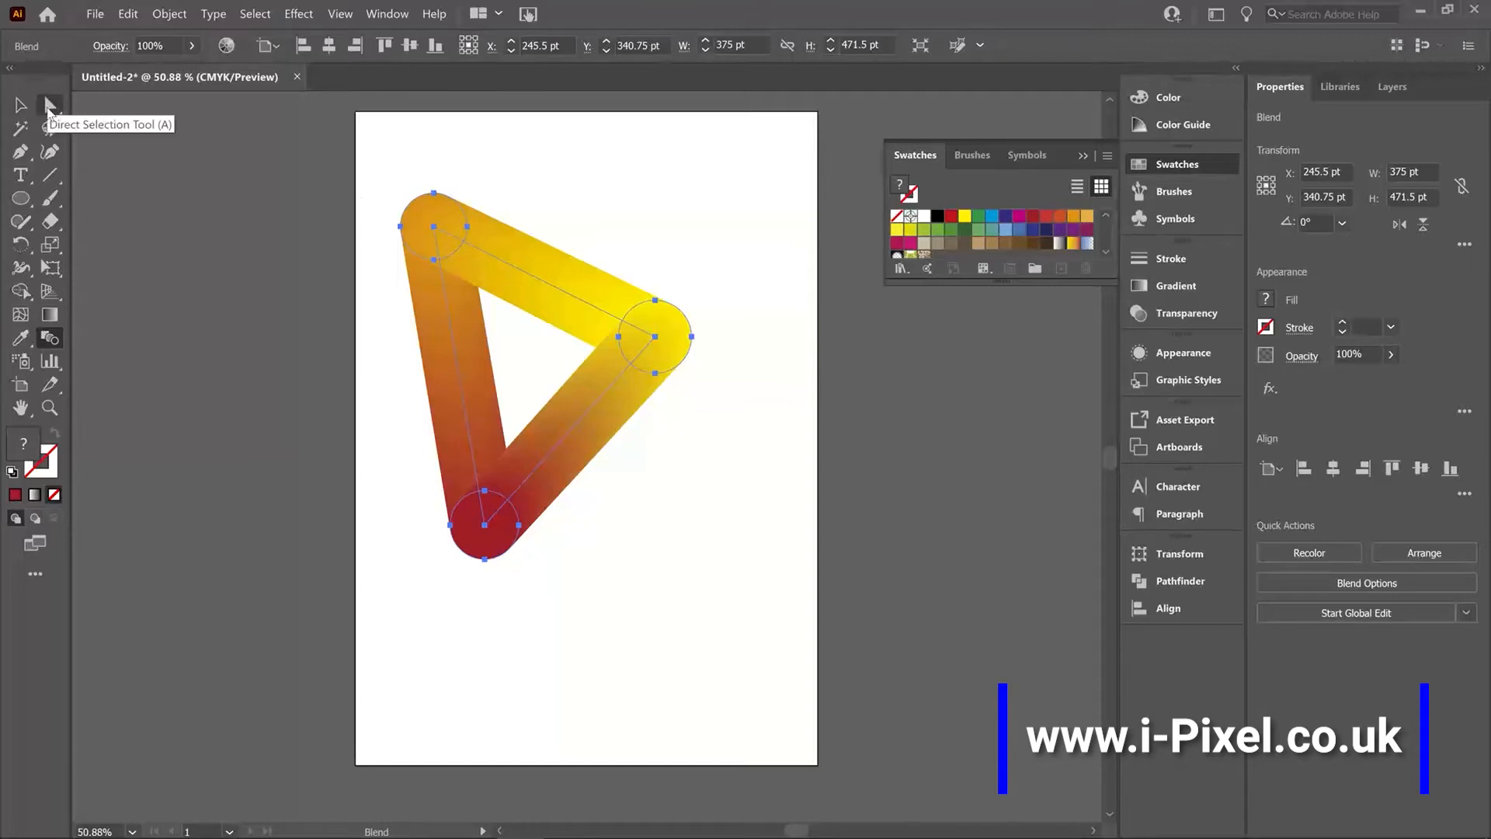
# - Reshape the blend spine, moving the yellow corner to about X 512, Y 105 pt, the red corner below it, and the orange corner to about X 77, Y 105 pt
pyautogui.click(48, 107)
pyautogui.click(657, 338)
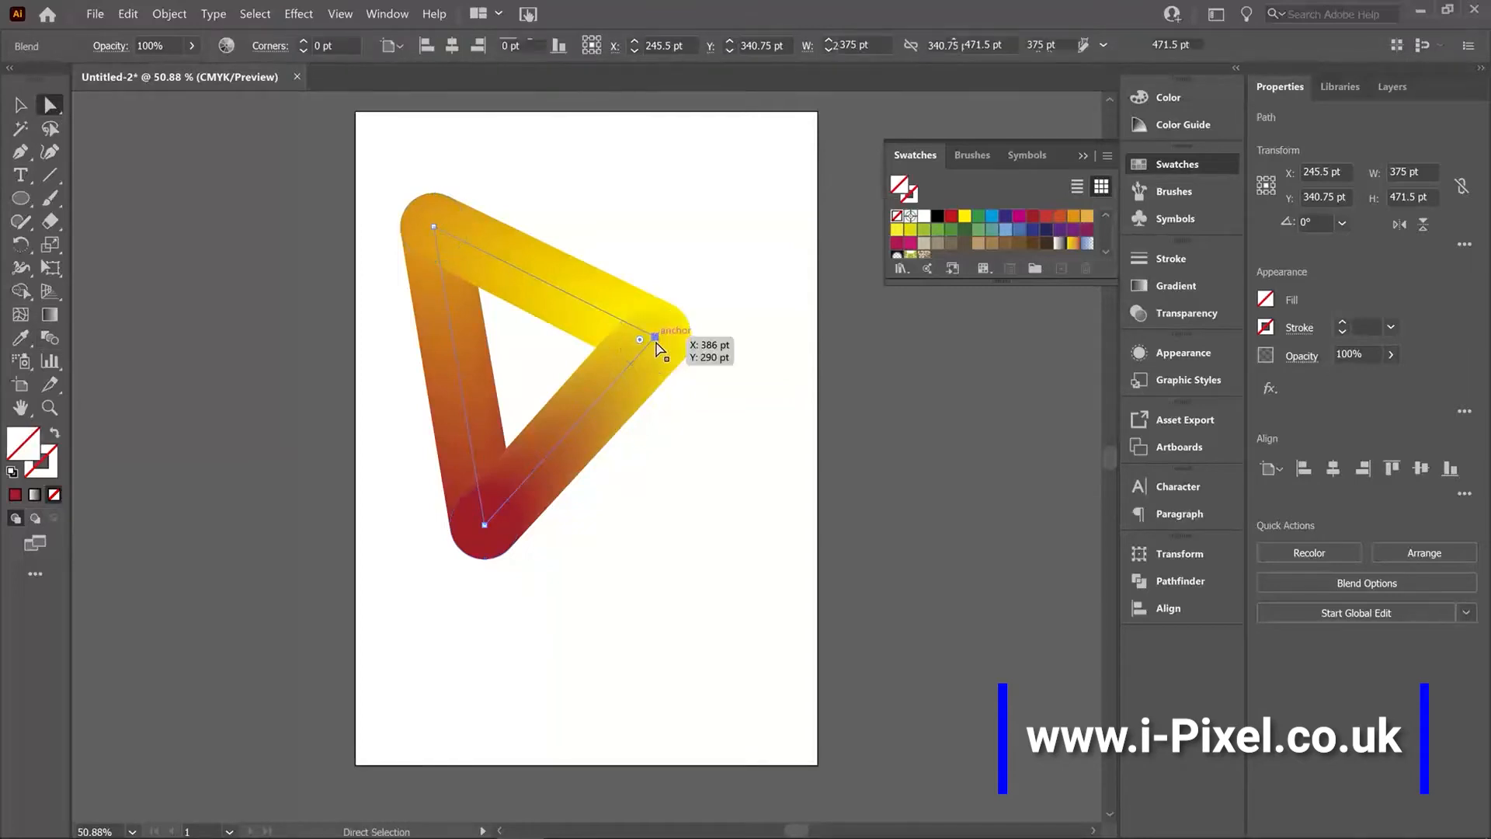
pyautogui.moveTo(657, 338); pyautogui.dragTo(753, 193)
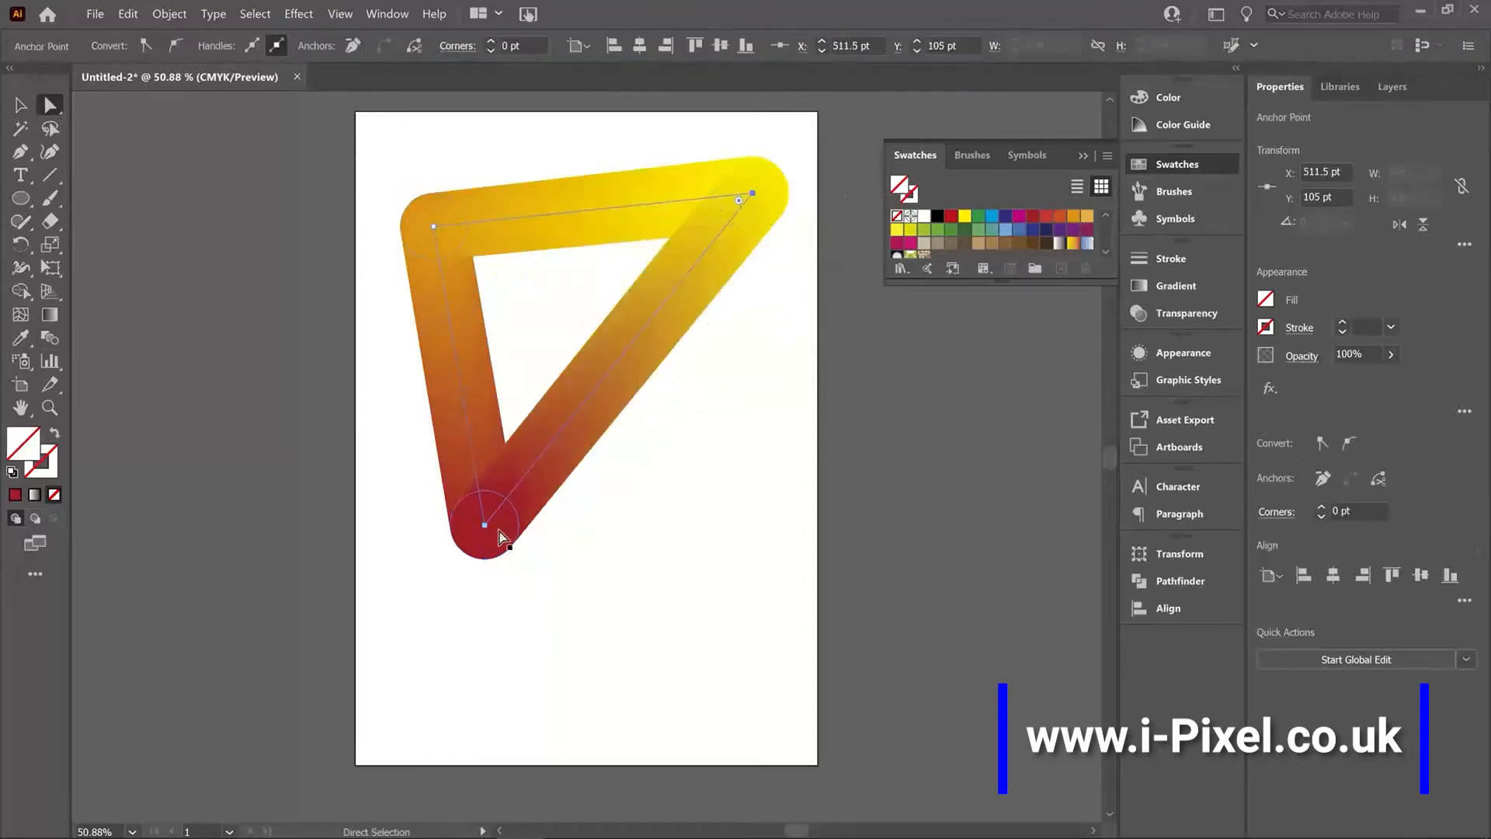
pyautogui.moveTo(488, 529); pyautogui.dragTo(744, 441)
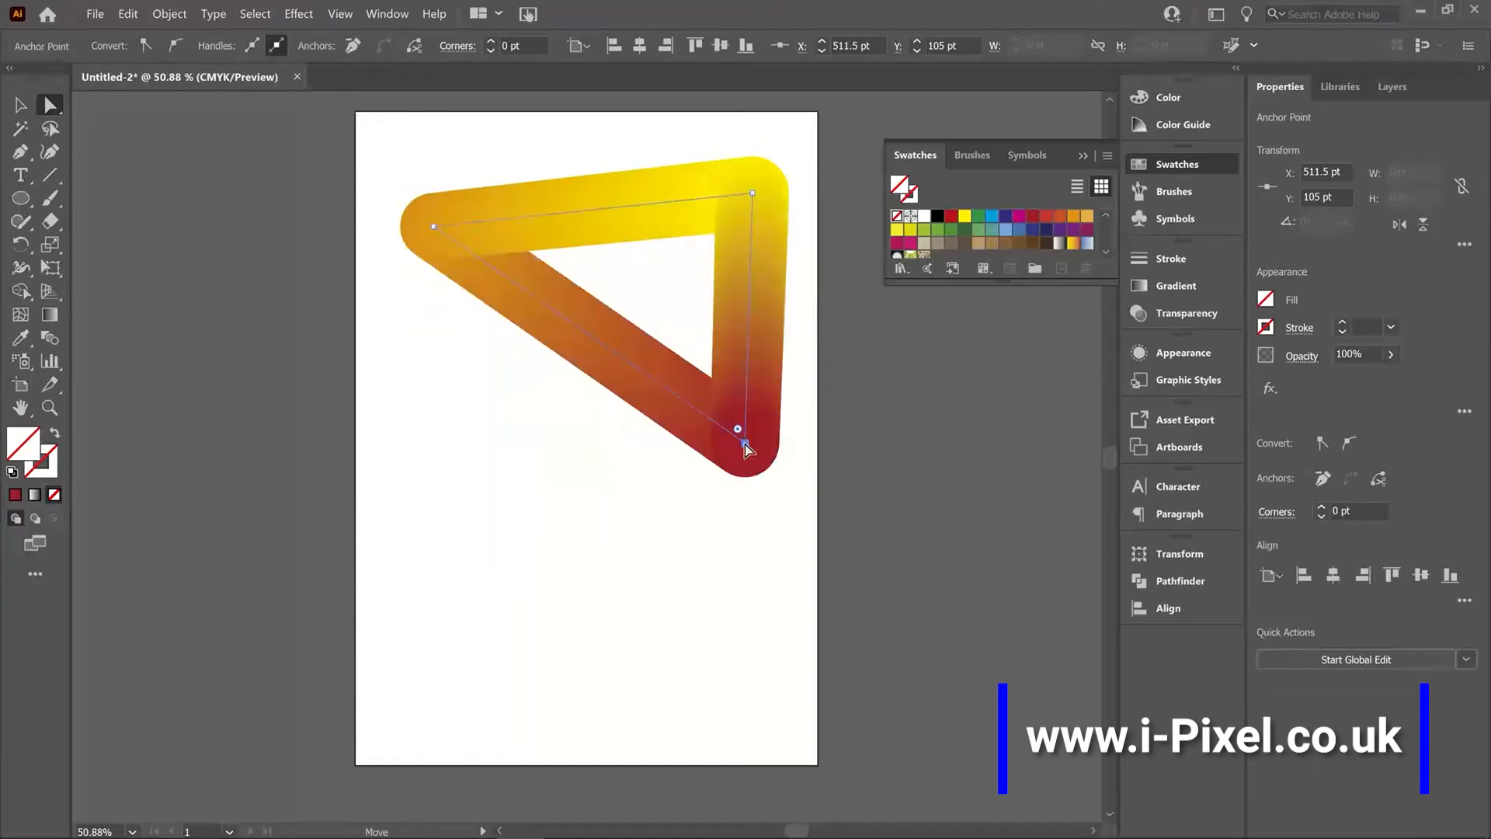
pyautogui.click(513, 376)
pyautogui.moveTo(435, 226); pyautogui.dragTo(414, 196)
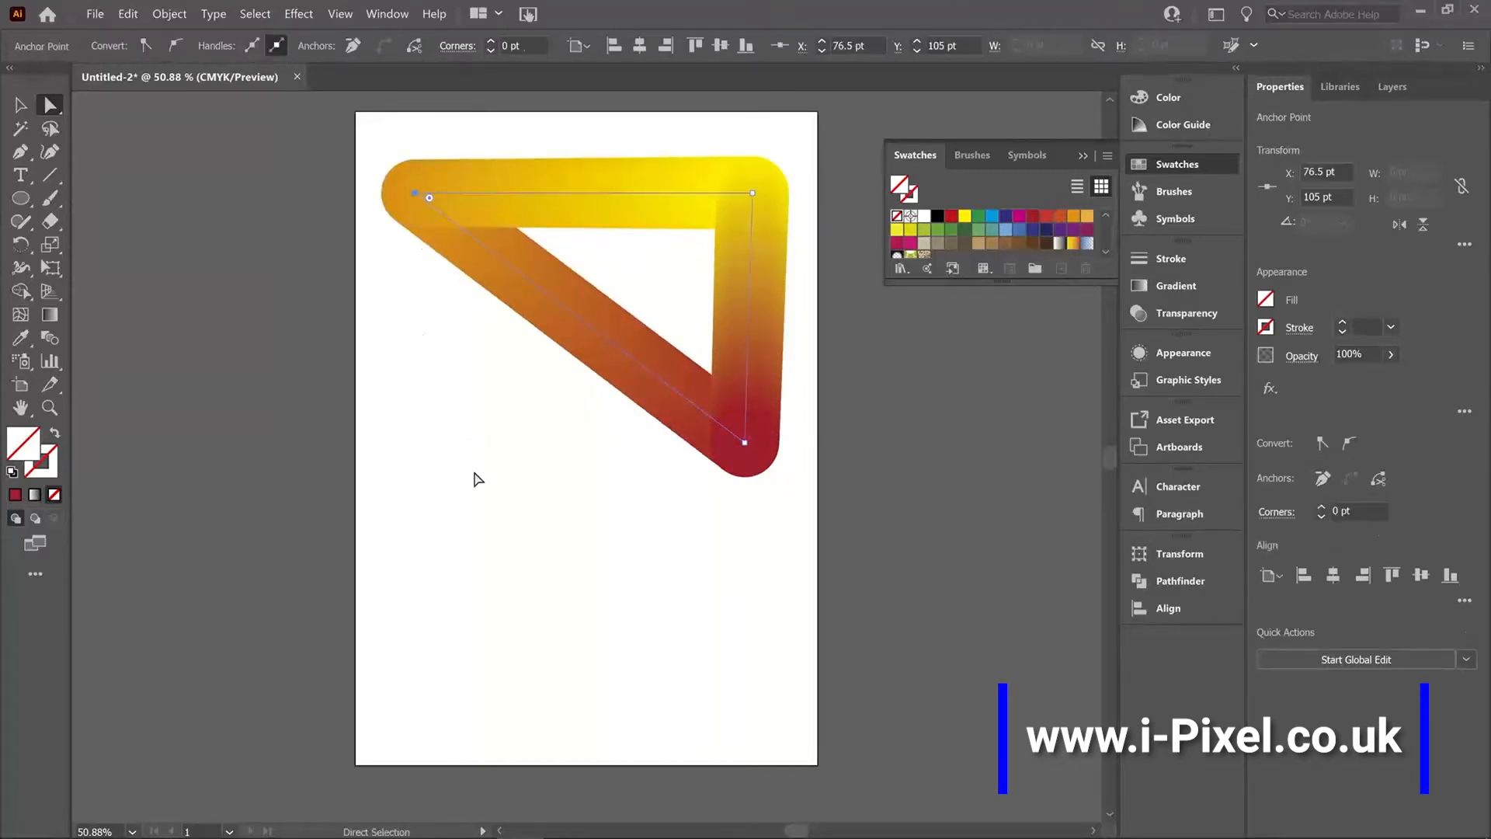
pyautogui.click(536, 429)
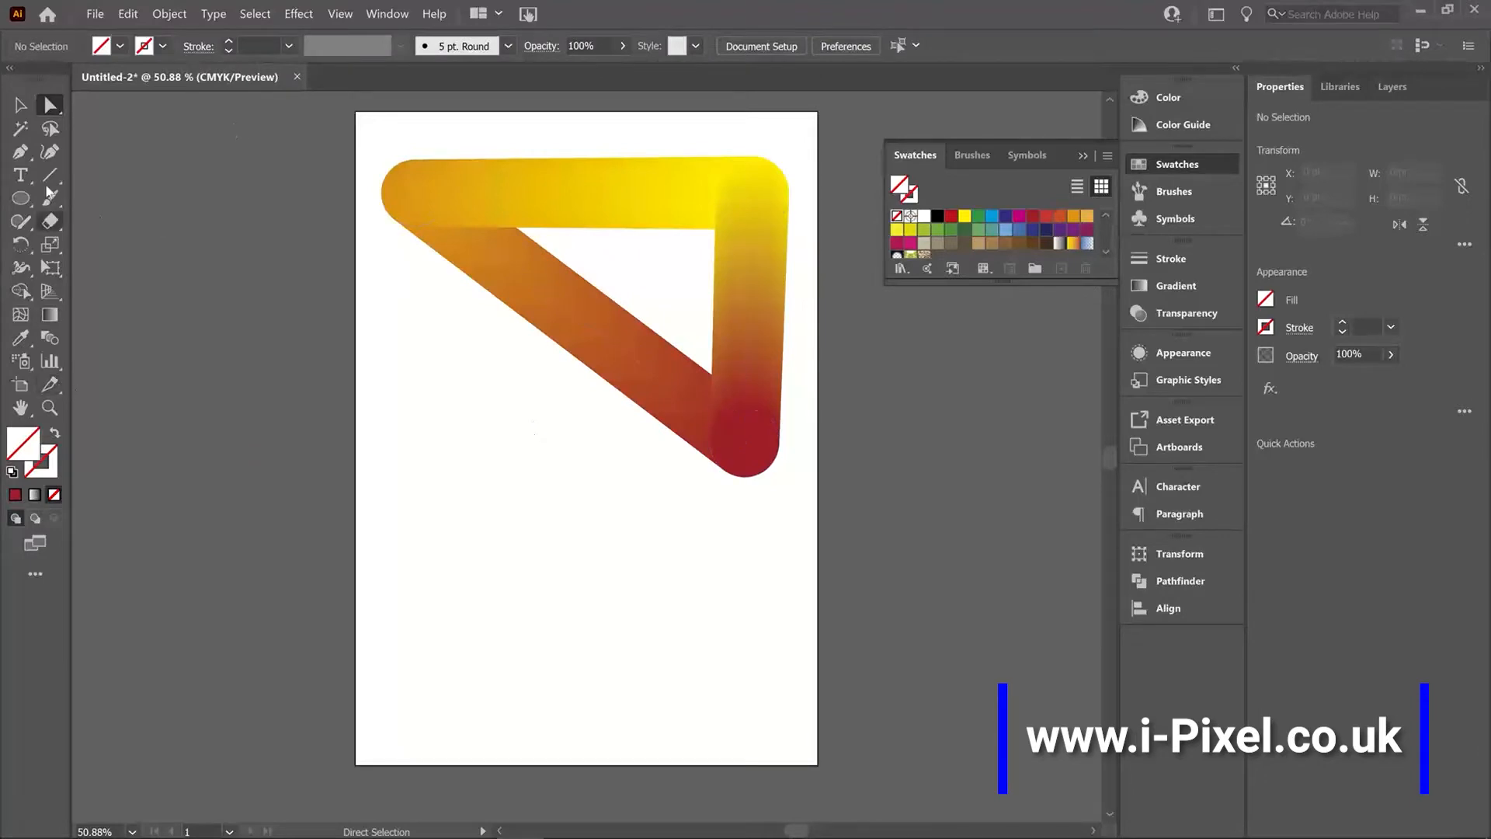
# - Draw two circles about 90 pt wide side by side in the blank area below the triangle
pyautogui.click(21, 198)
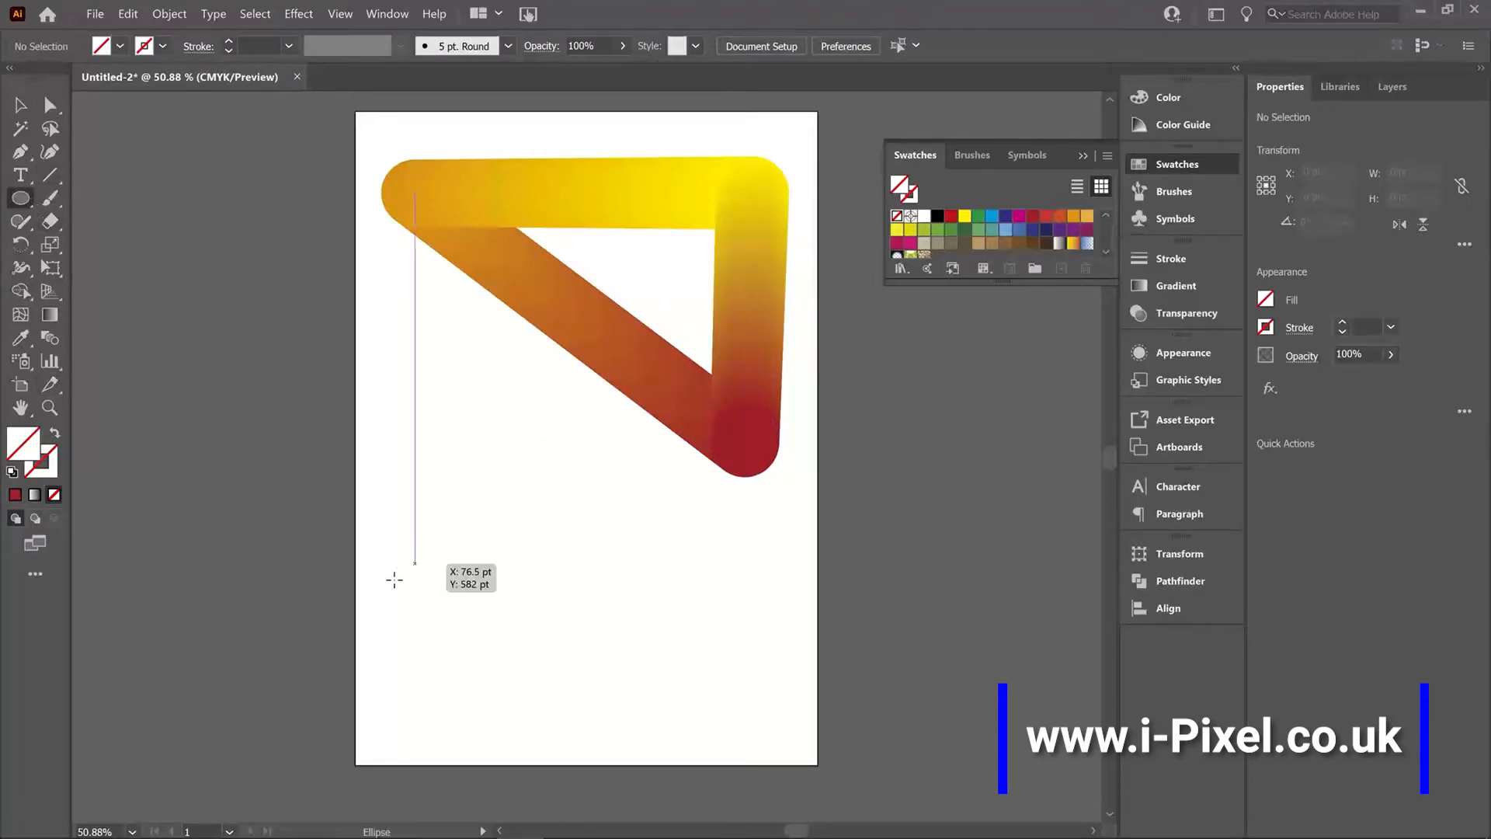
pyautogui.moveTo(395, 575); pyautogui.dragTo(459, 639)
pyautogui.moveTo(654, 594); pyautogui.dragTo(724, 663)
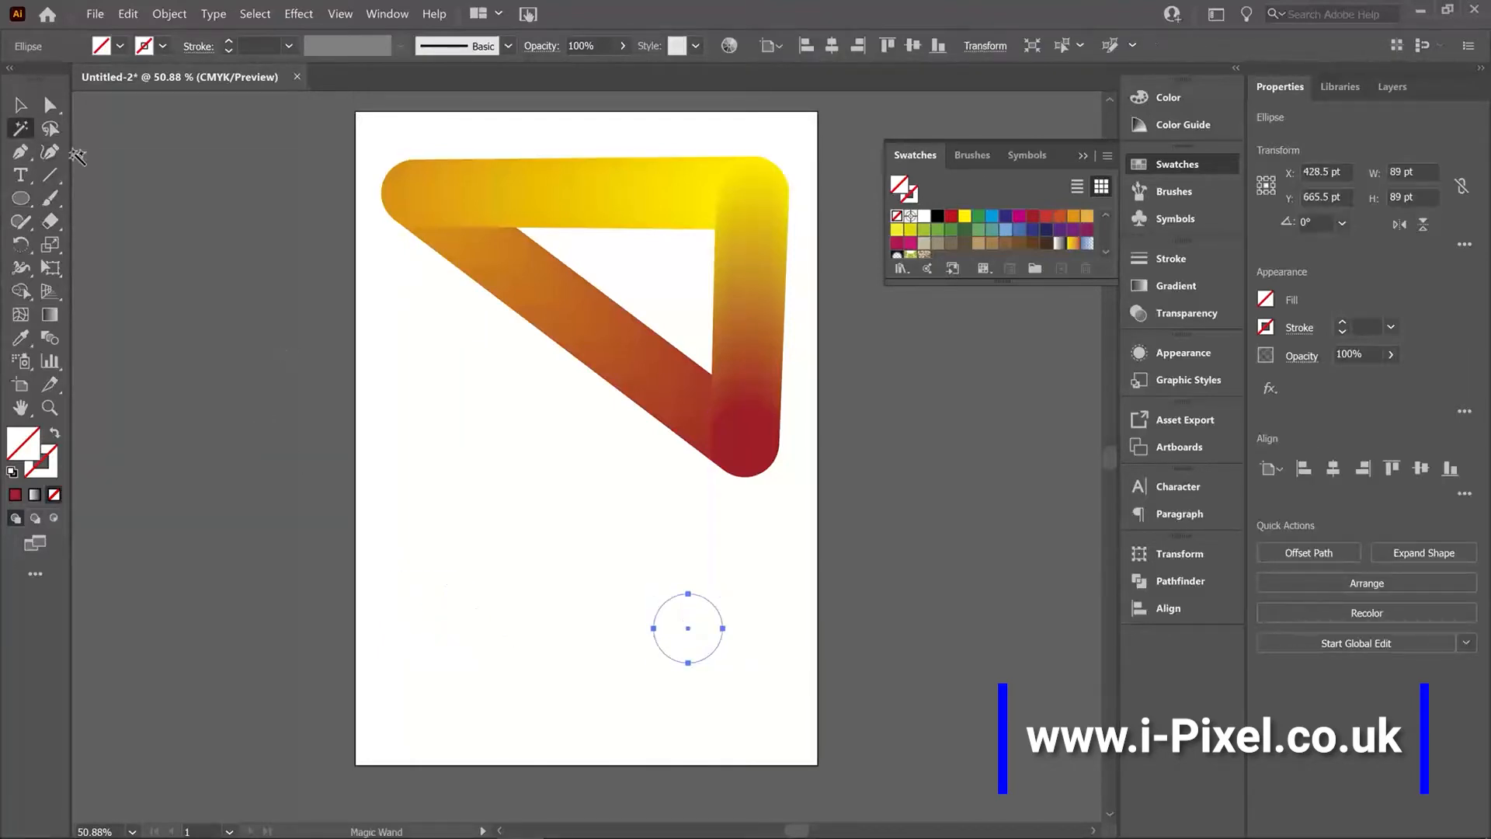
# - Fill the two new circles with light blue, and recolour the right one magenta
pyautogui.click(21, 104)
pyautogui.moveTo(454, 465); pyautogui.dragTo(789, 604)
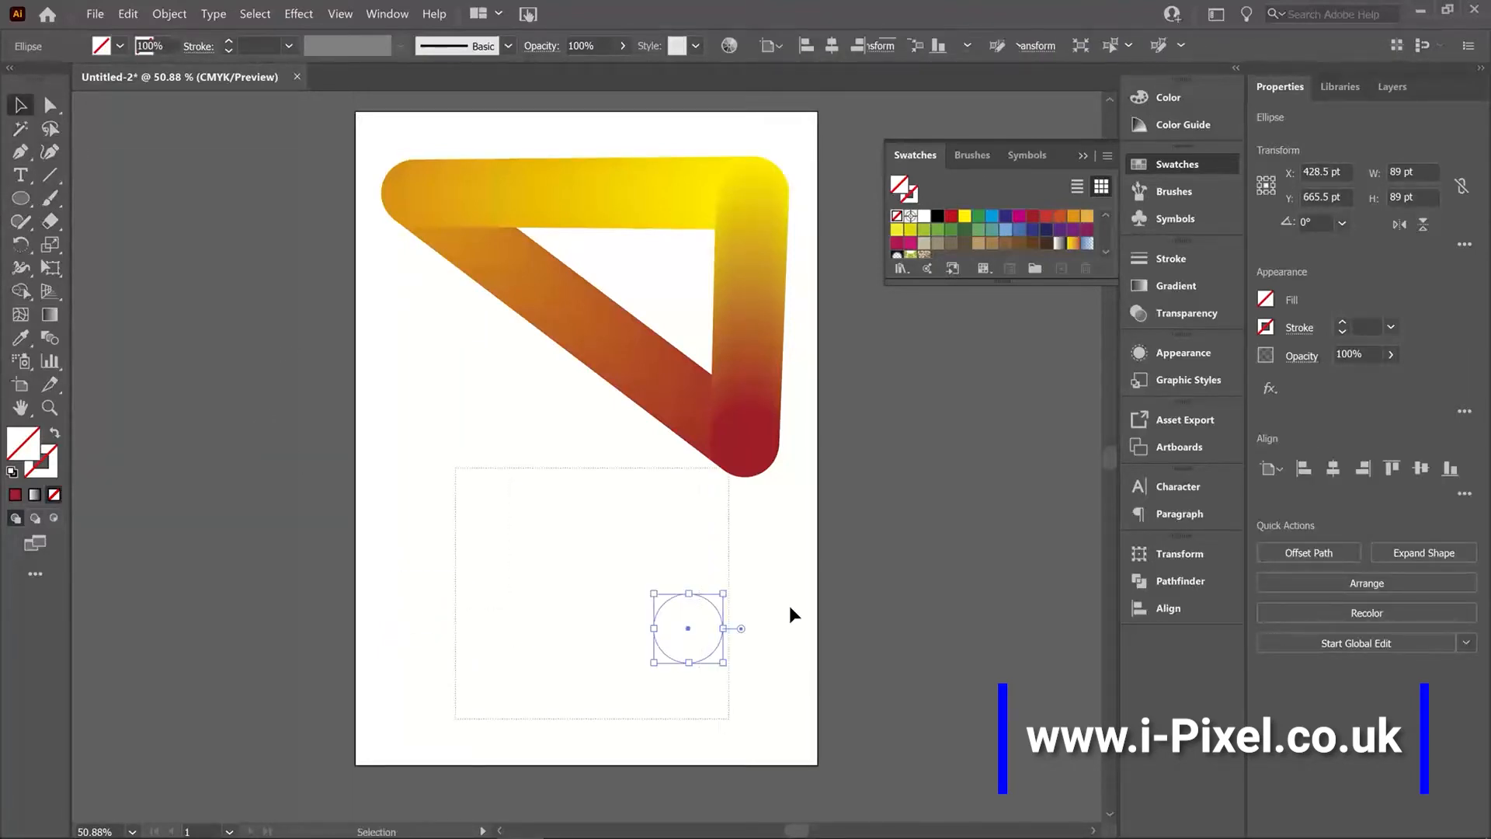
pyautogui.moveTo(383, 703); pyautogui.dragTo(888, 539)
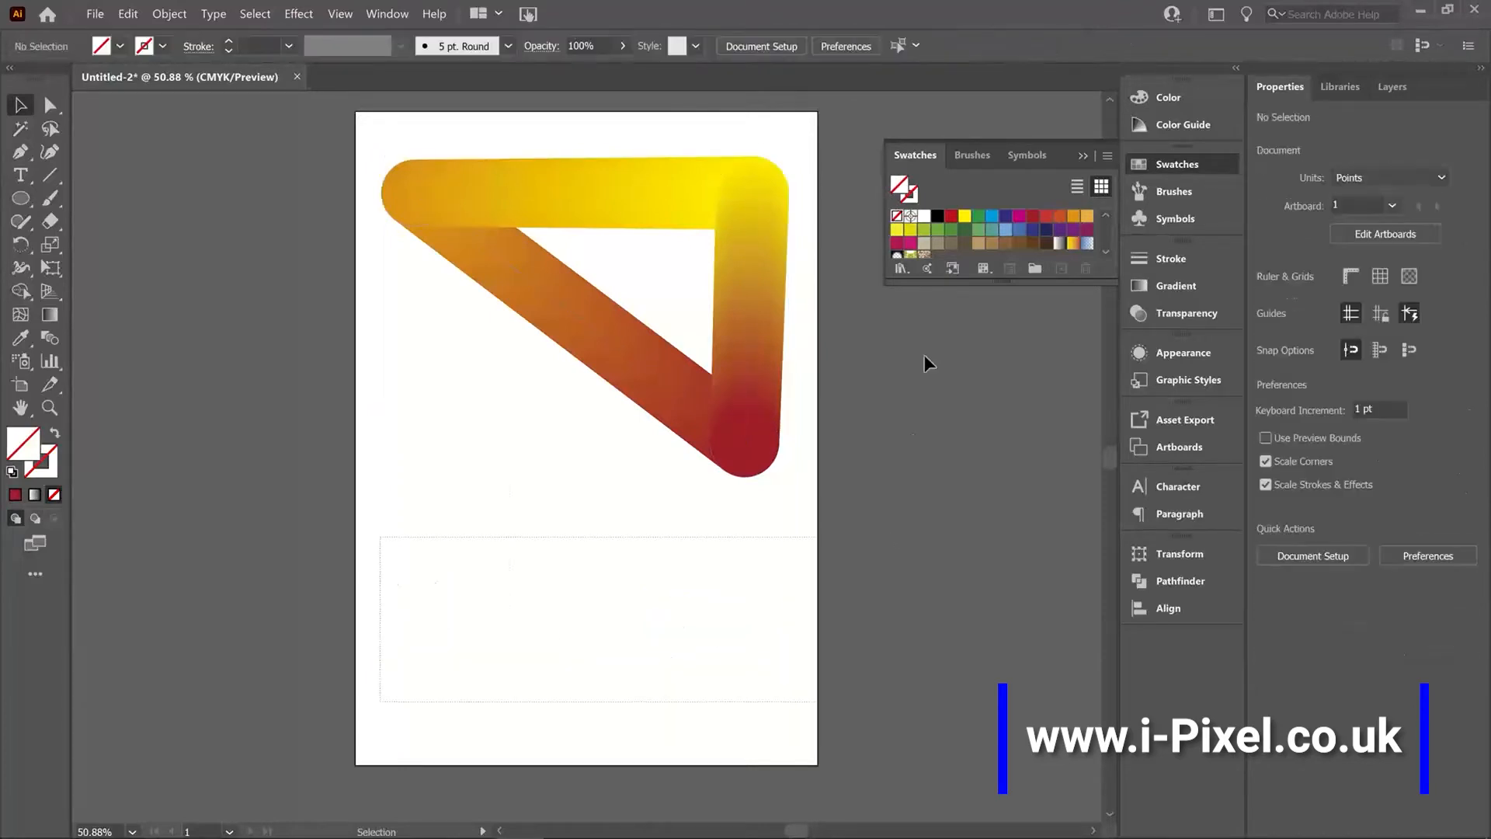
pyautogui.click(992, 216)
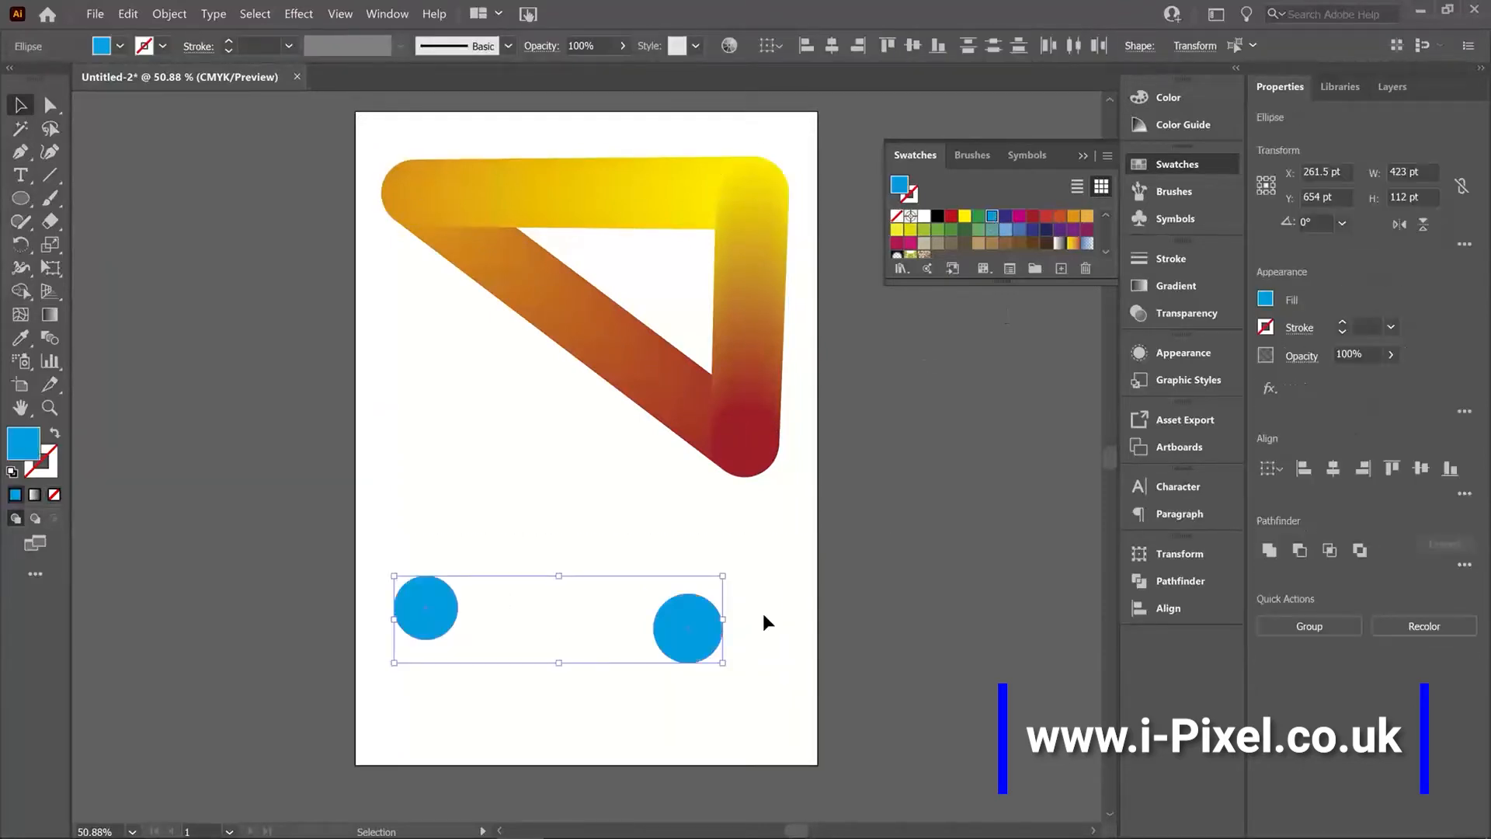
pyautogui.click(766, 619)
pyautogui.click(1019, 216)
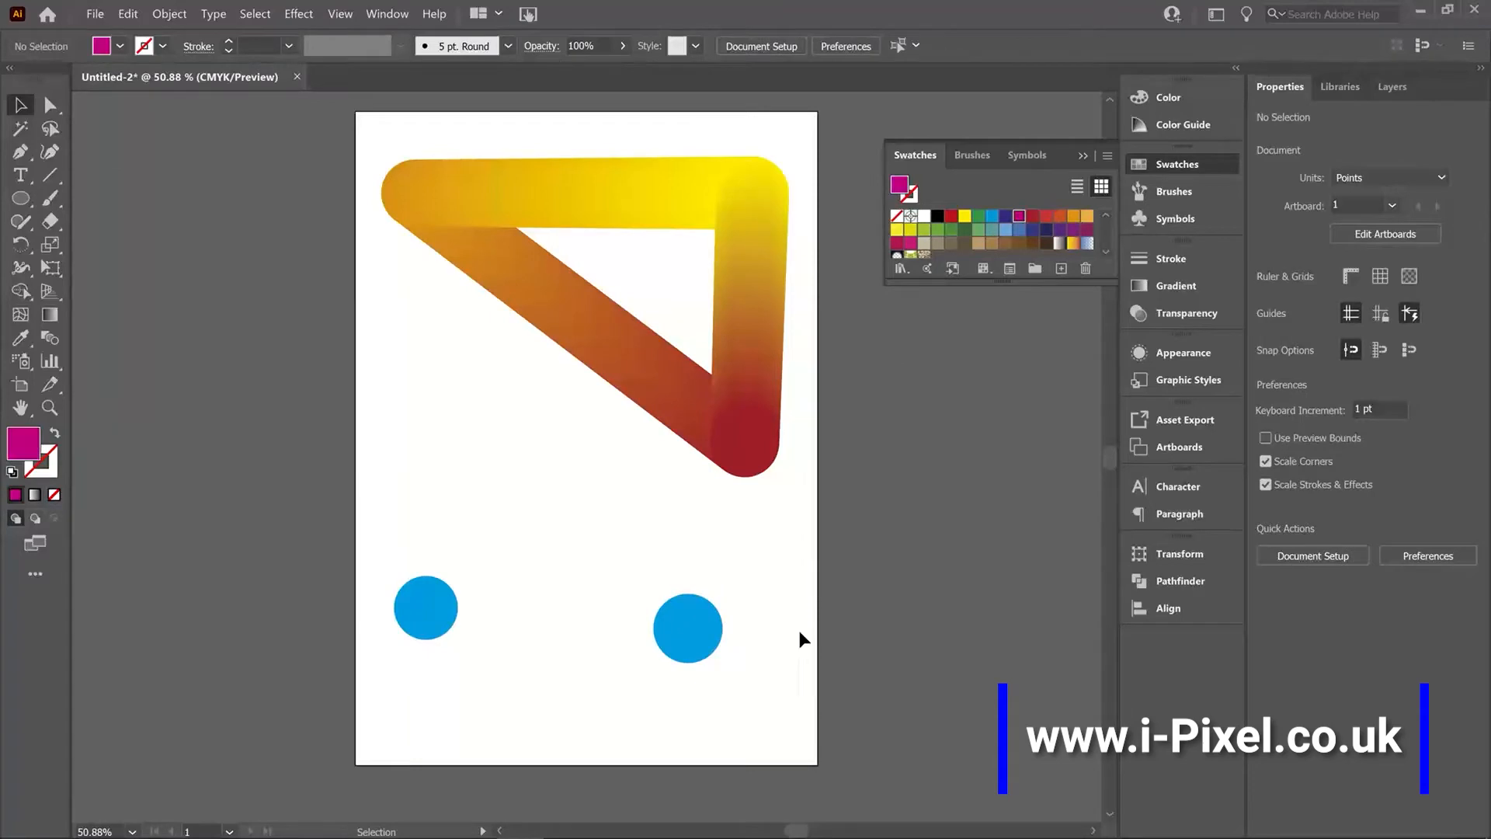
pyautogui.click(678, 658)
pyautogui.click(1019, 216)
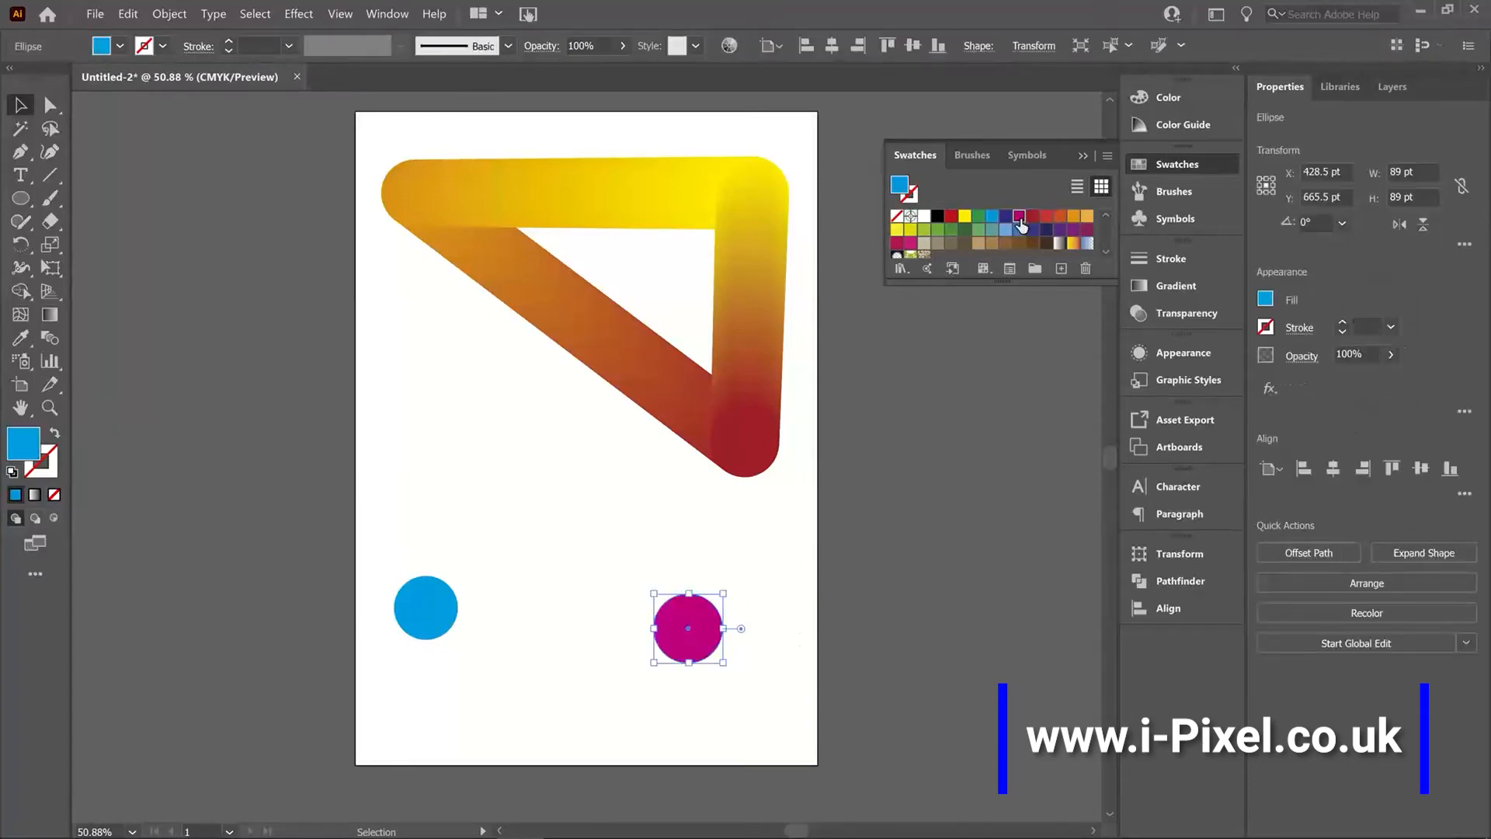
pyautogui.hotkey('ctrl', 'shift', 'a')
# - Blend the light blue circle into the magenta circle
pyautogui.click(50, 338)
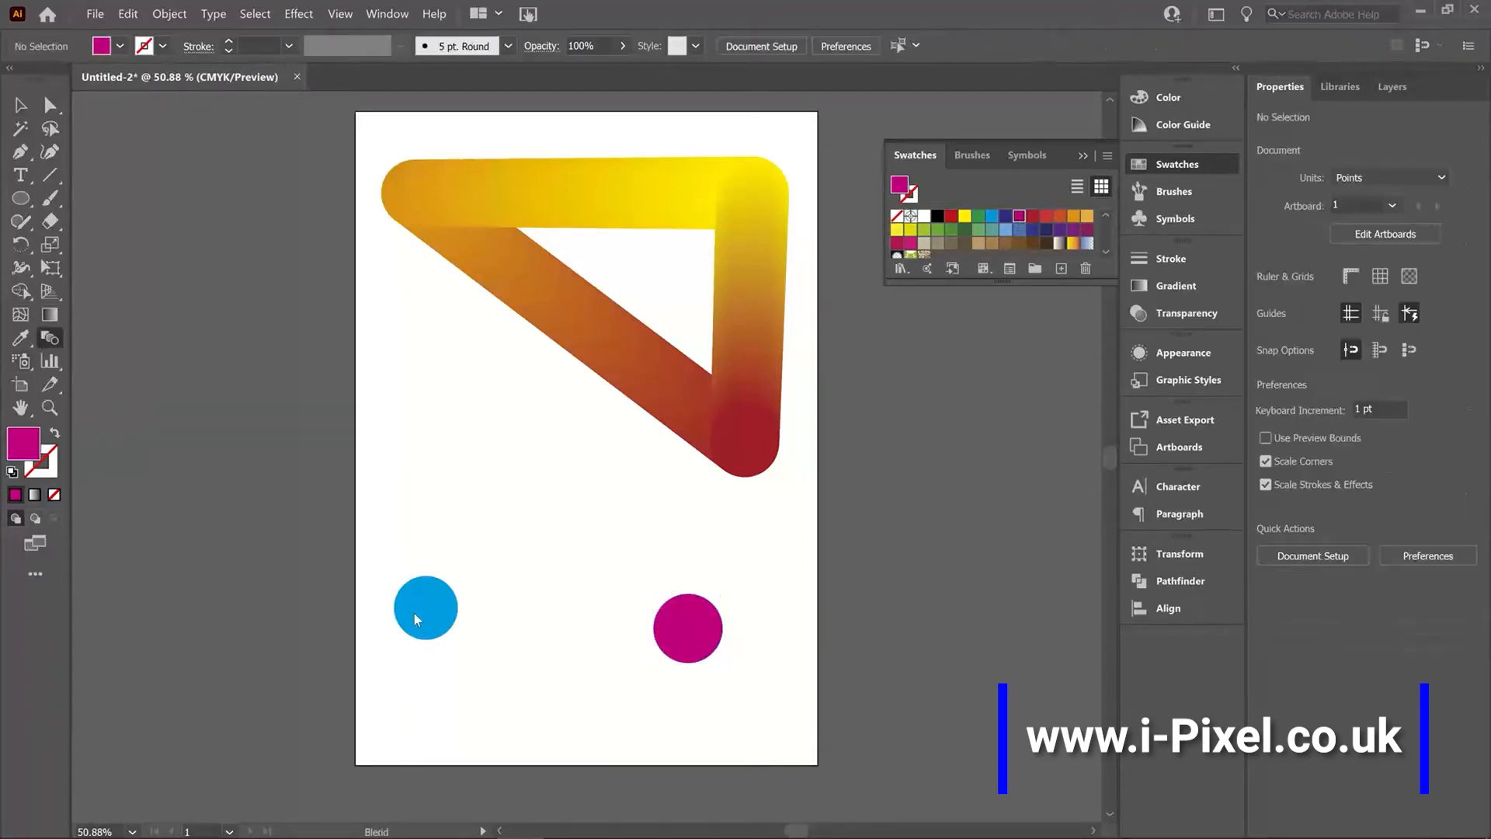
pyautogui.click(415, 614)
pyautogui.click(688, 628)
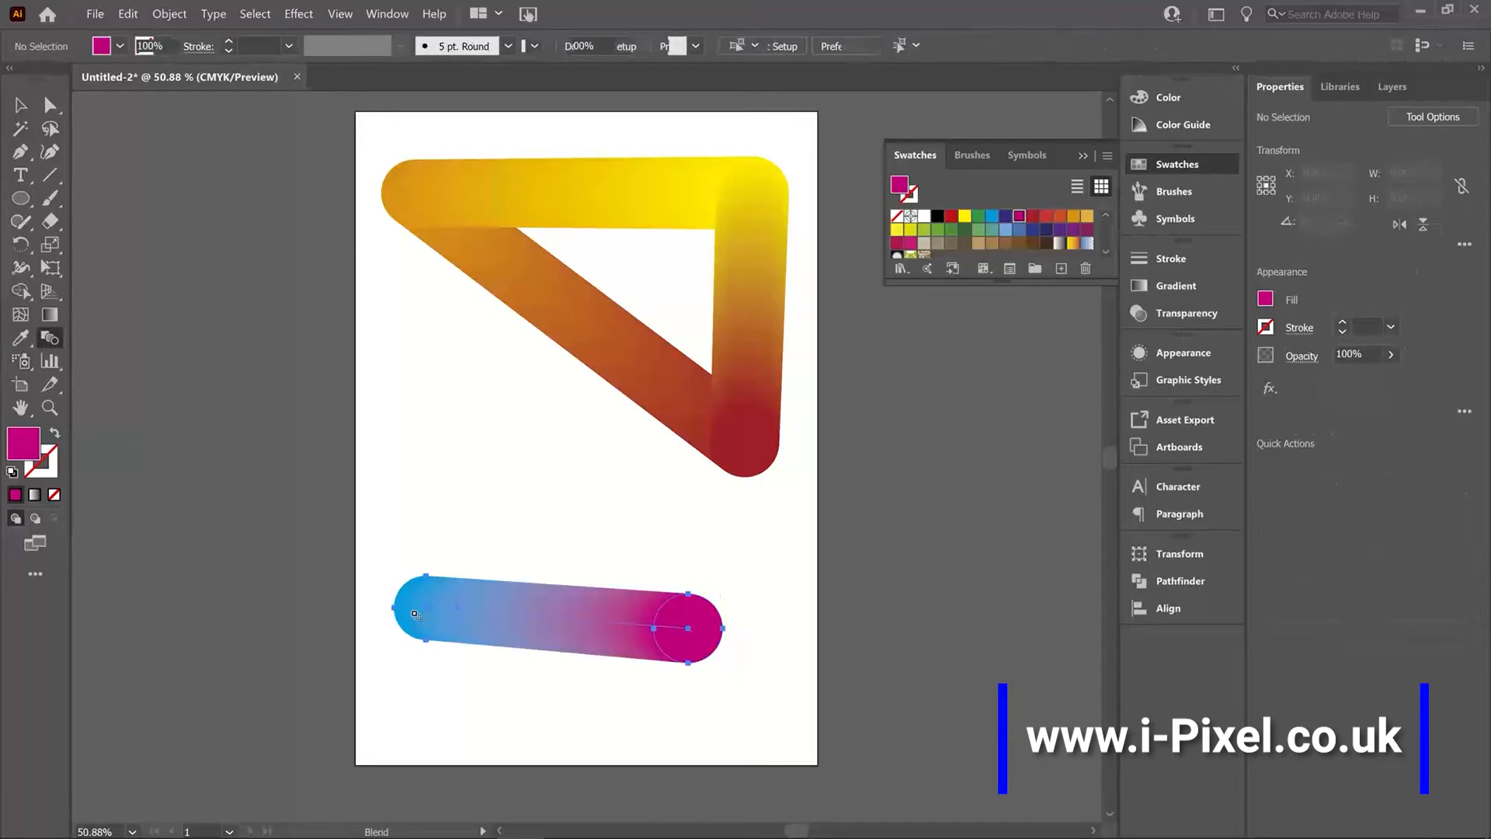
pyautogui.press('v')
# - Set the blue-to-magenta blend's spacing to Specified Steps with 10 steps and preview it
pyautogui.click(169, 16)
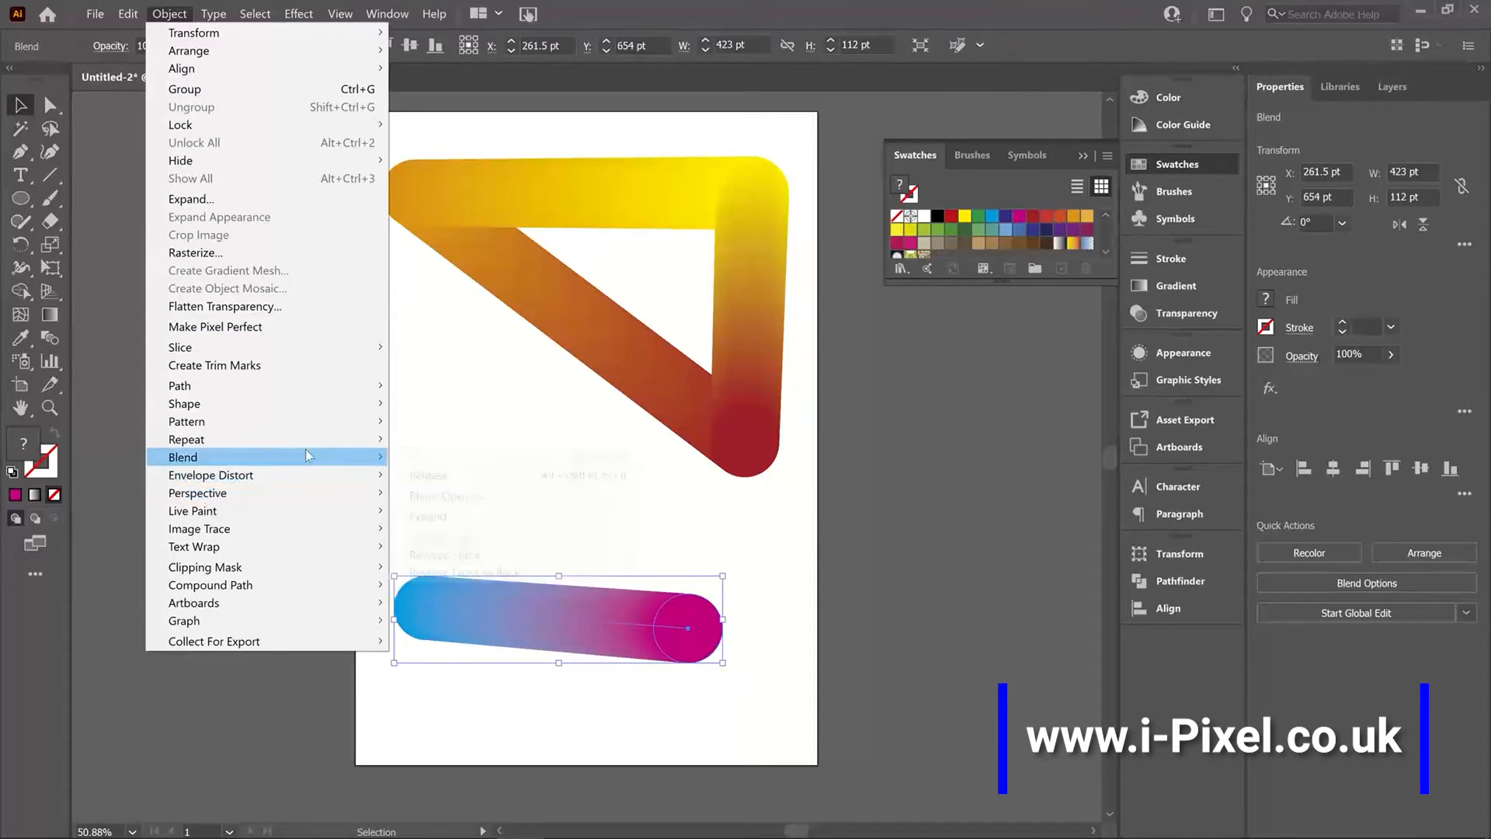
pyautogui.moveTo(305, 455)
pyautogui.click(489, 501)
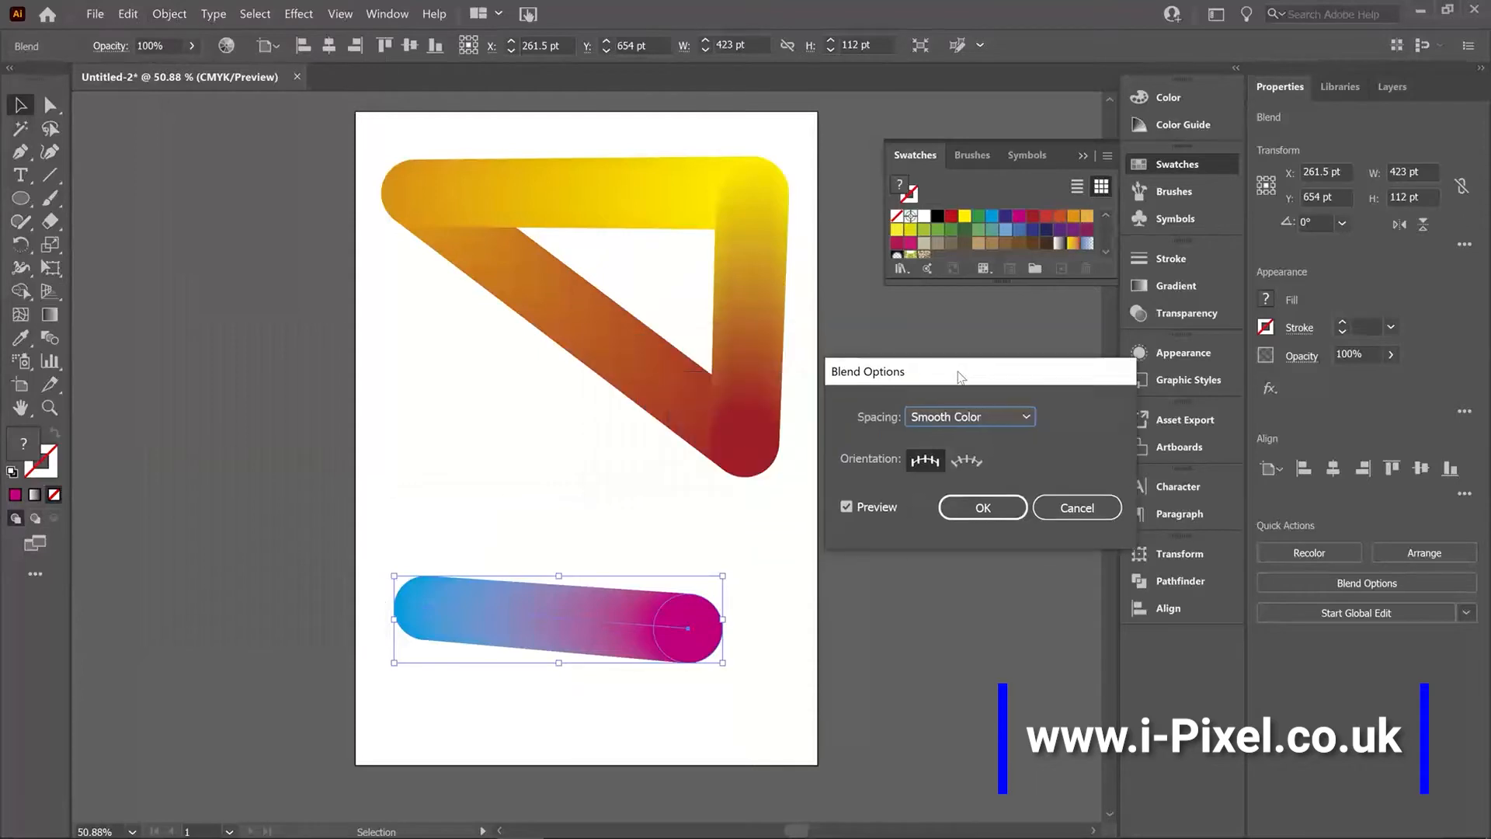
pyautogui.click(995, 418)
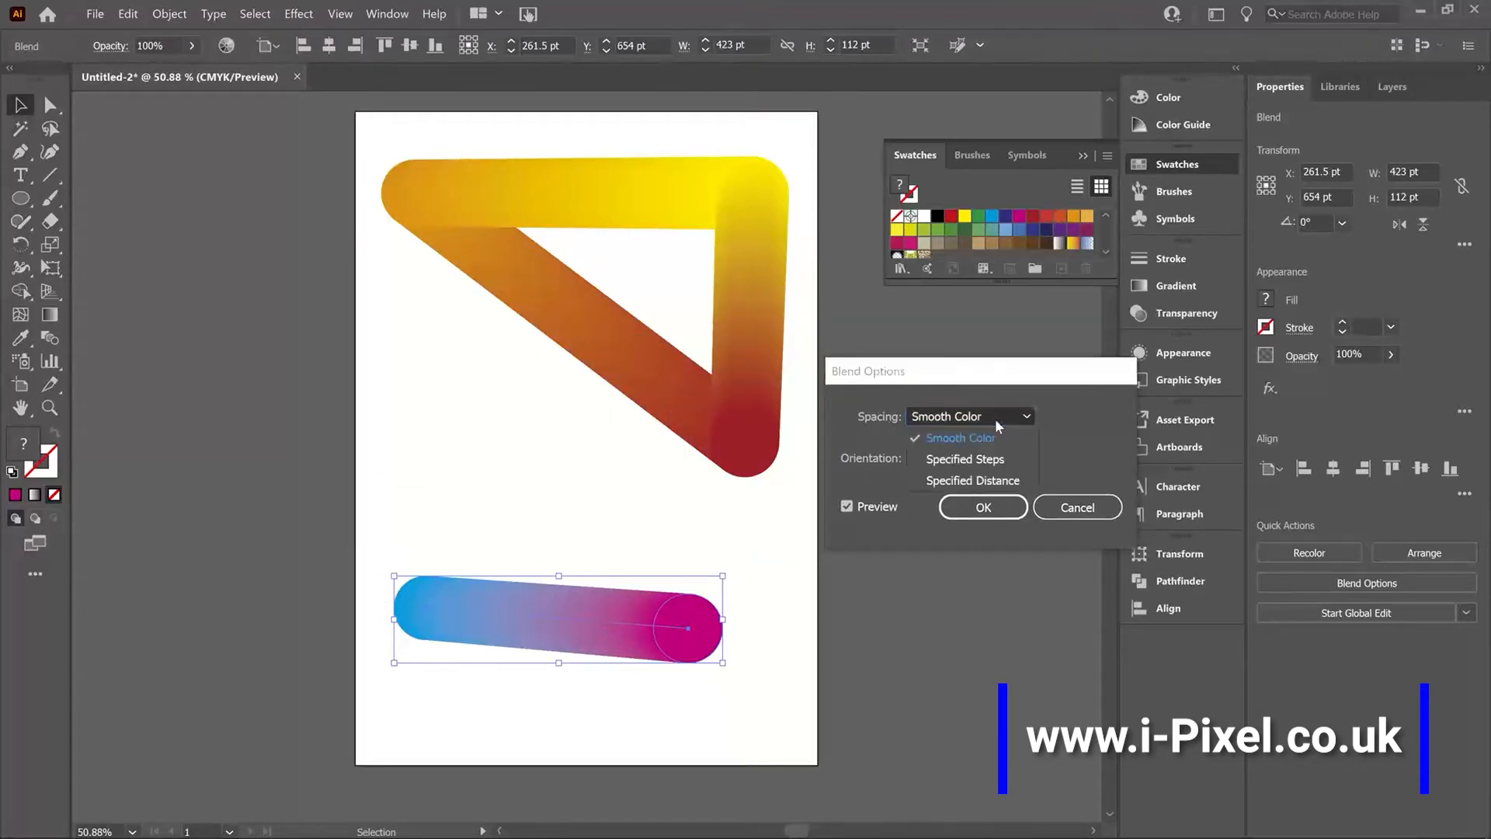
pyautogui.click(947, 460)
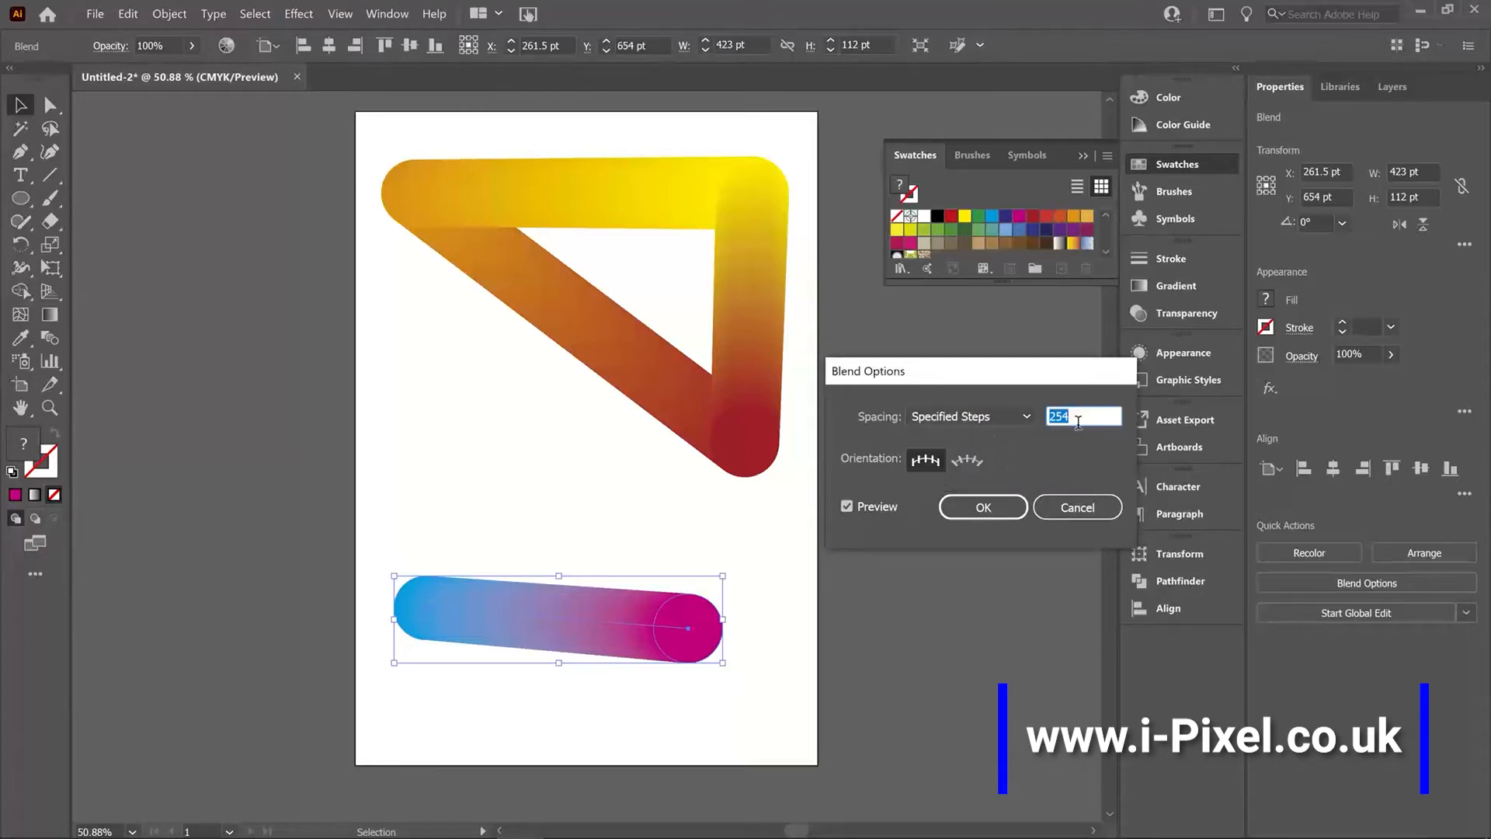
pyautogui.write('10')
pyautogui.press('Tab')
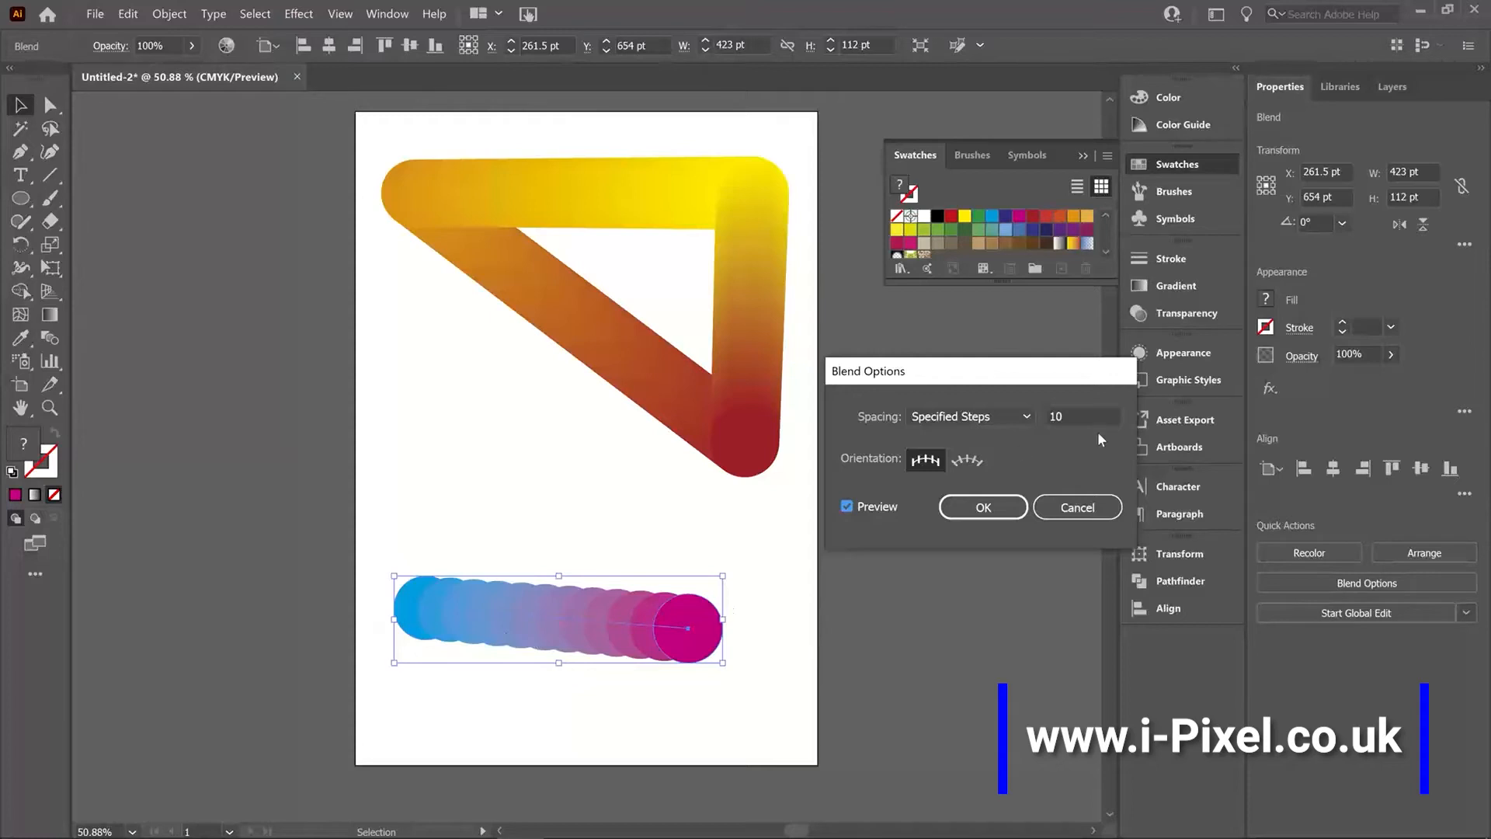
# - Reduce the blue-to-magenta blend to 5 specified steps and apply the blend options
pyautogui.click(1078, 416)
pyautogui.write('5')
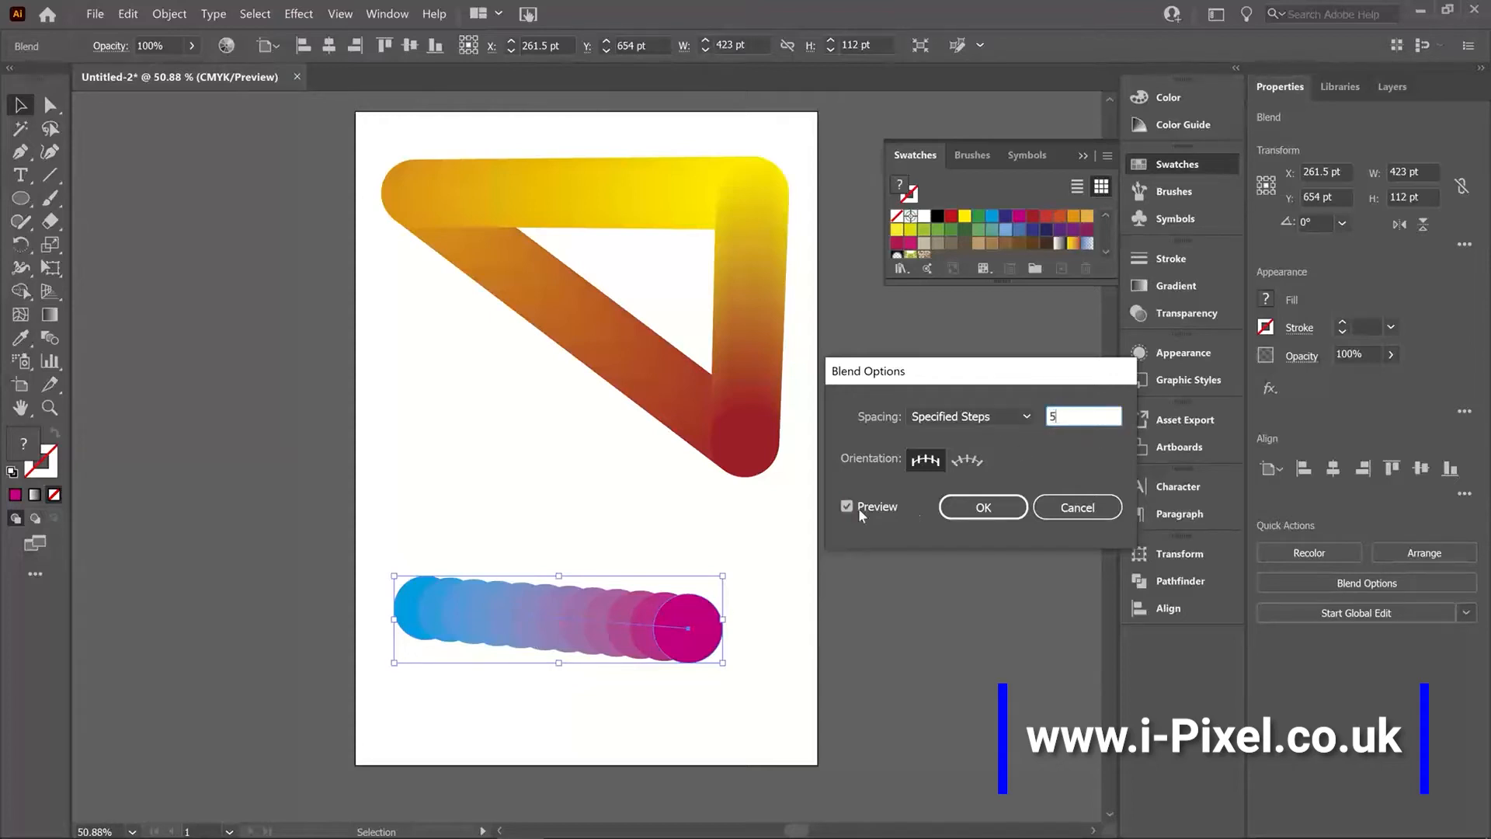
pyautogui.press('Tab')
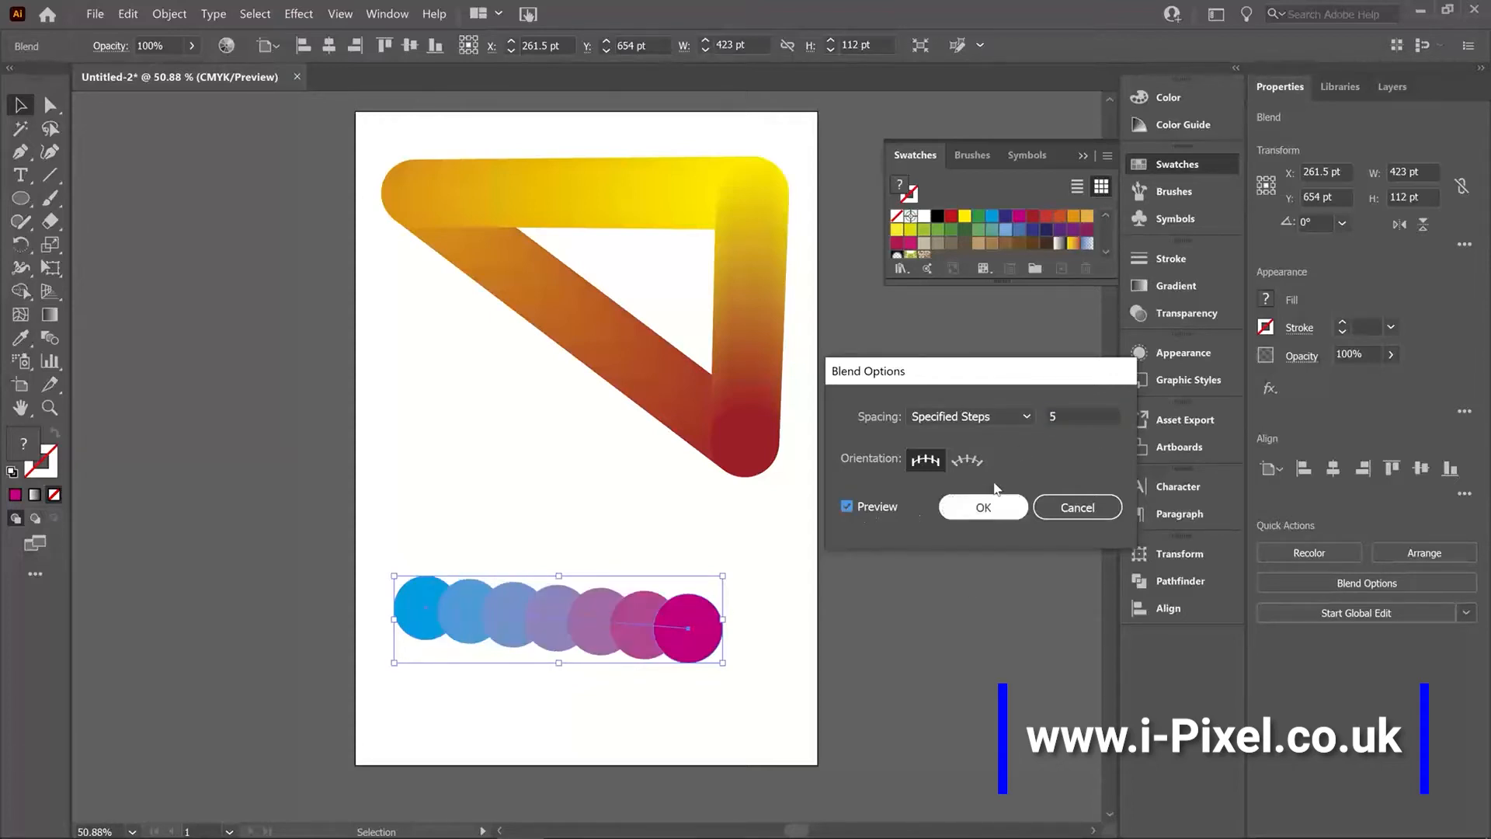
pyautogui.click(982, 422)
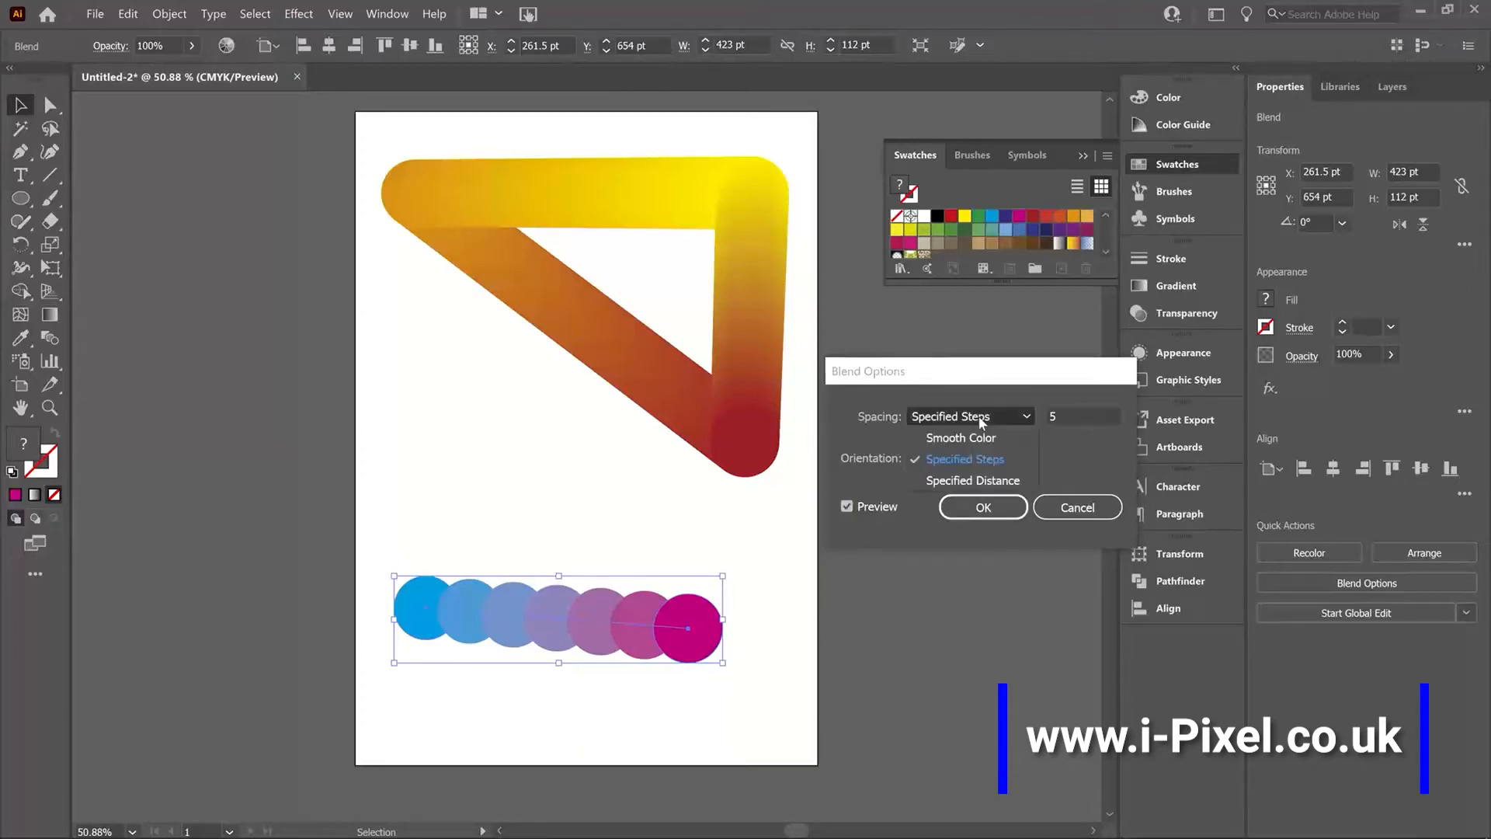
pyautogui.click(964, 459)
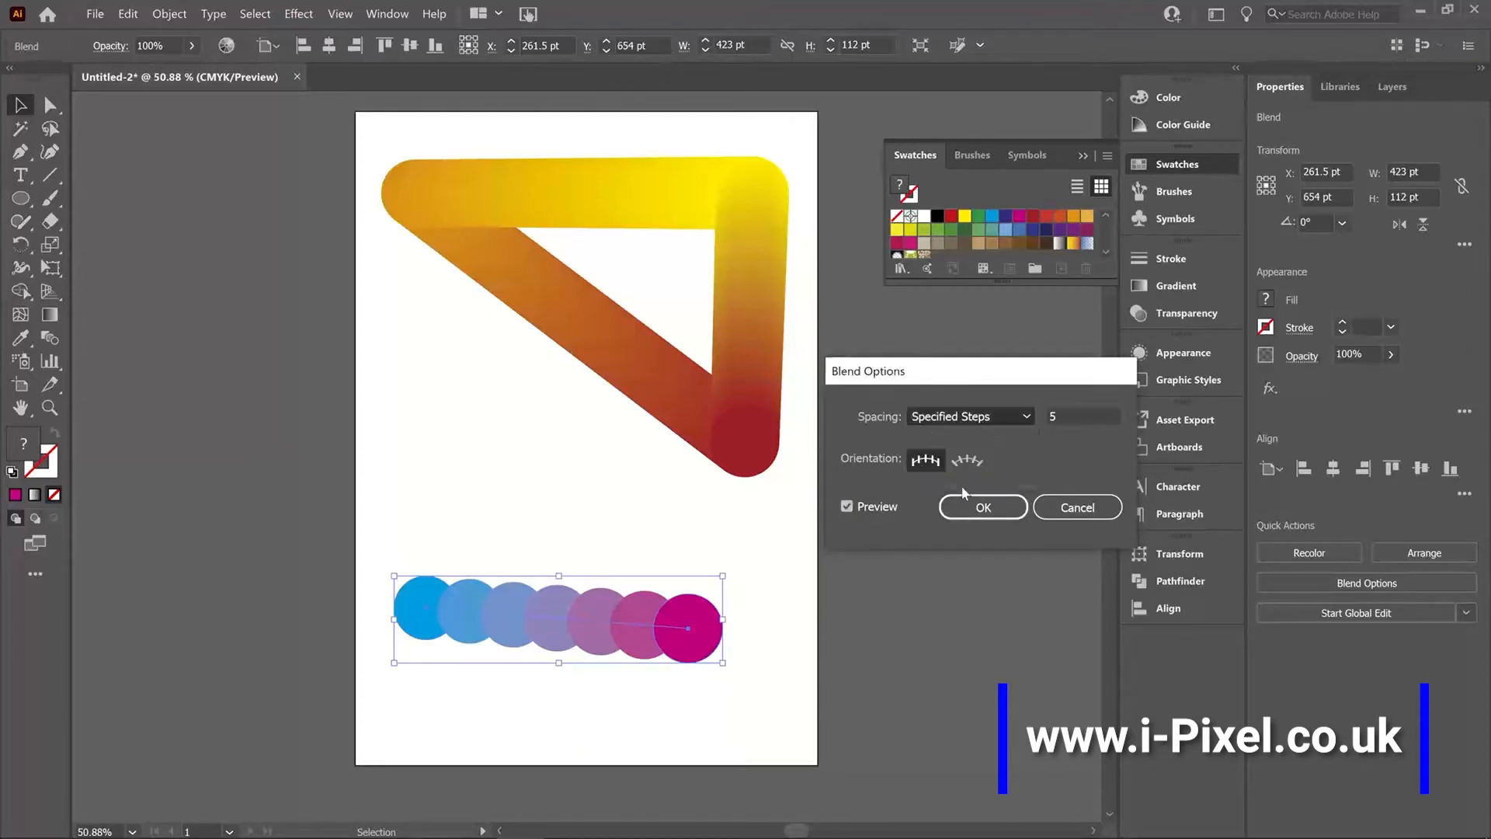
pyautogui.press('Return')
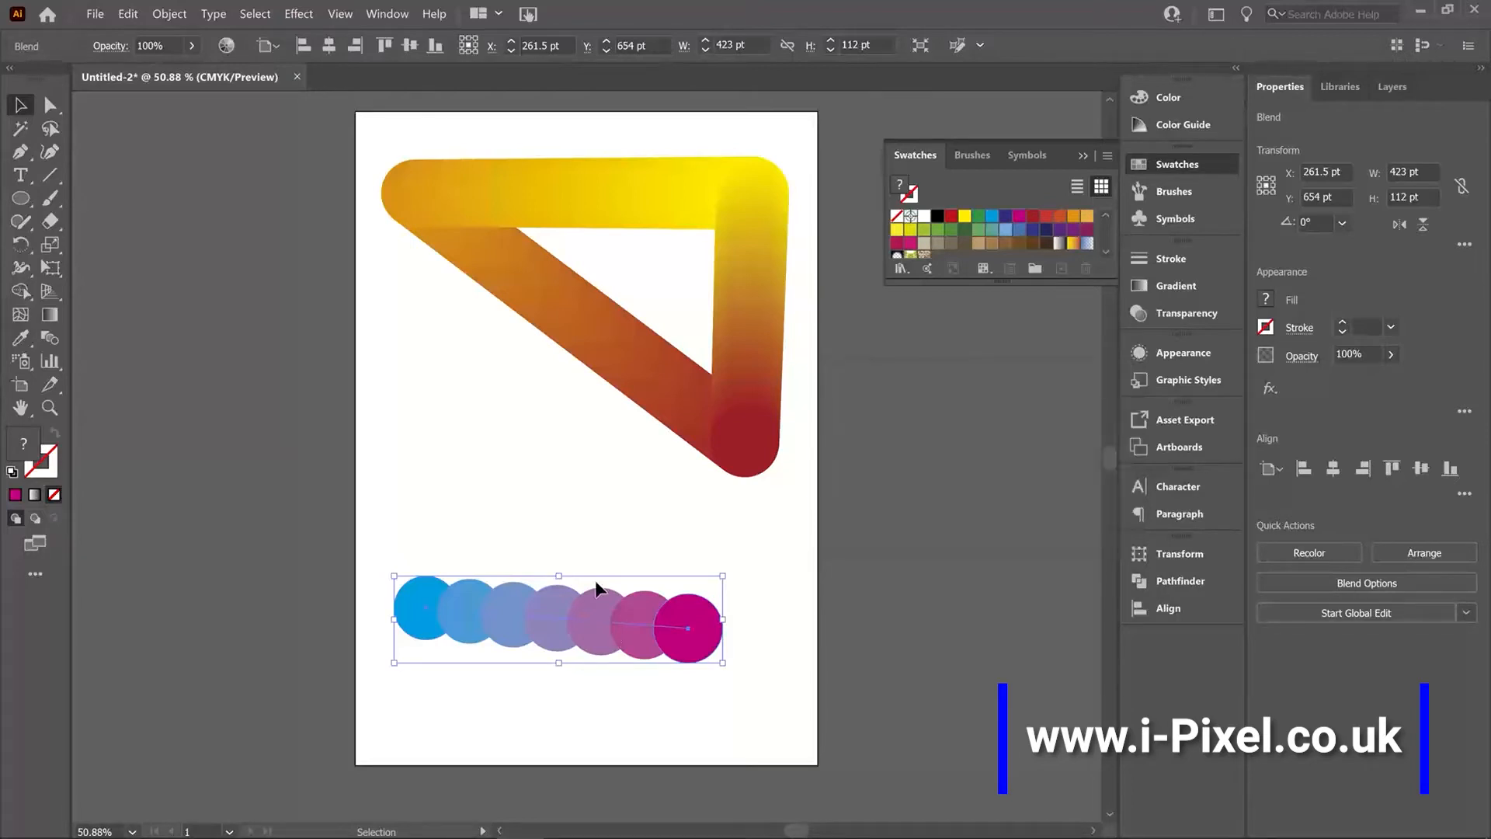
# - Move the blue-to-magenta blend up below the triangular blend, and draw a vertical line about 129 pt long in the space beneath
pyautogui.moveTo(596, 585)
pyautogui.mouseDown()
pyautogui.moveTo(625, 478)
pyautogui.moveTo(596, 589)
pyautogui.mouseUp()
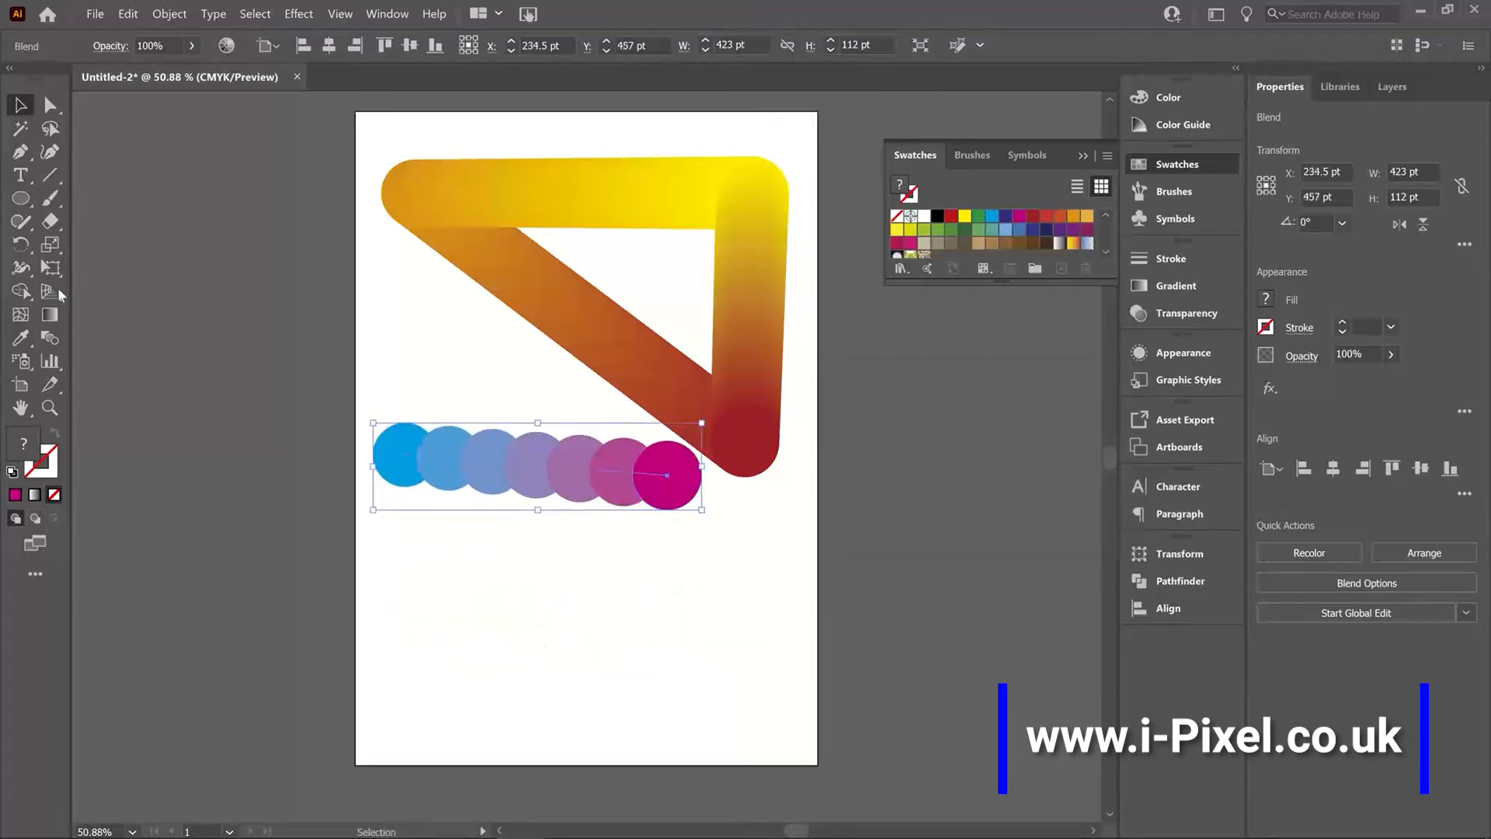
pyautogui.click(49, 175)
pyautogui.moveTo(404, 584); pyautogui.dragTo(405, 684)
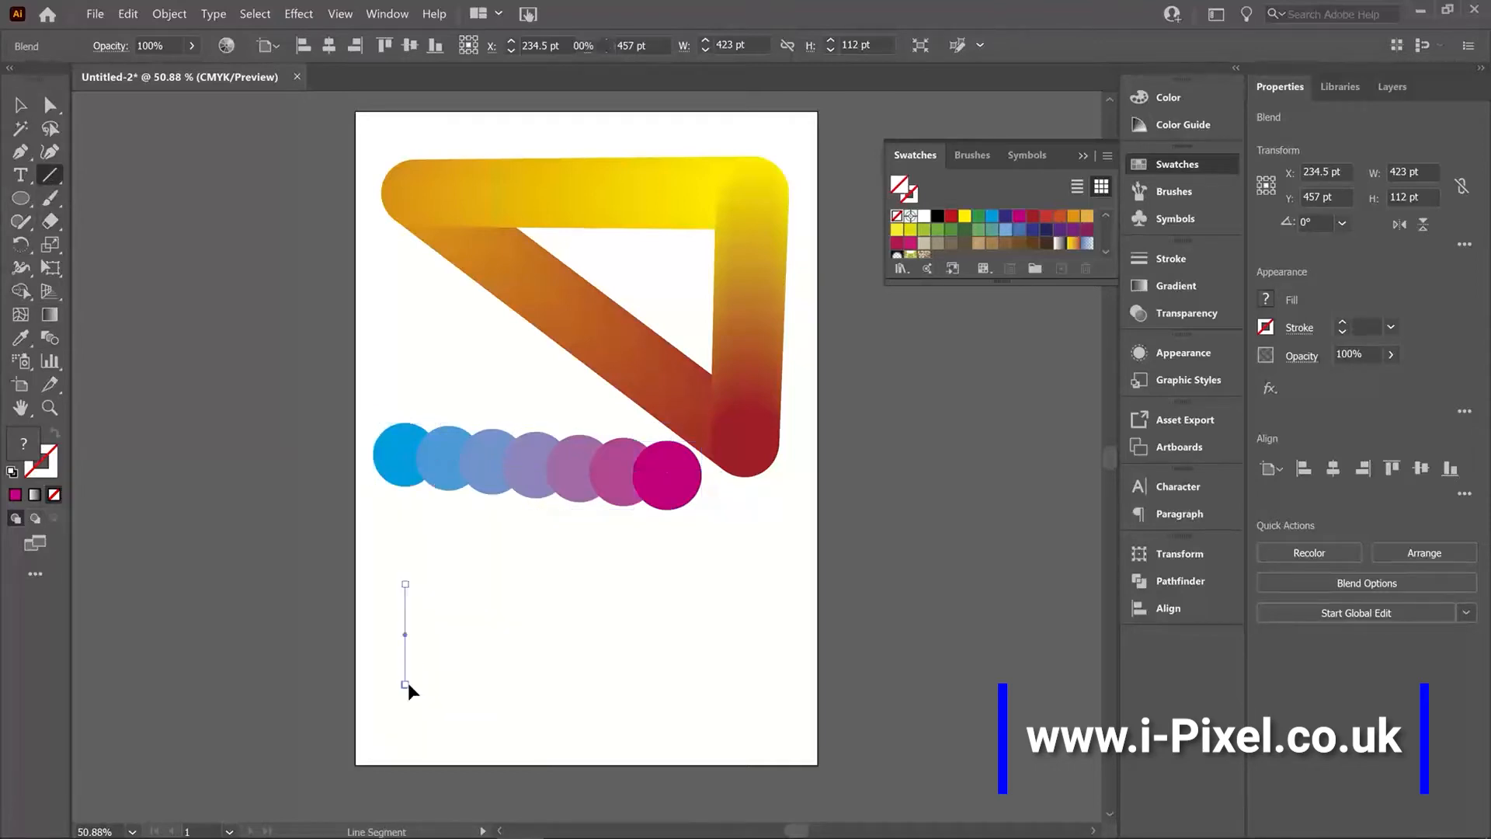
# - Give the vertical line a black stroke with a weight of 4 pt
pyautogui.click(160, 46)
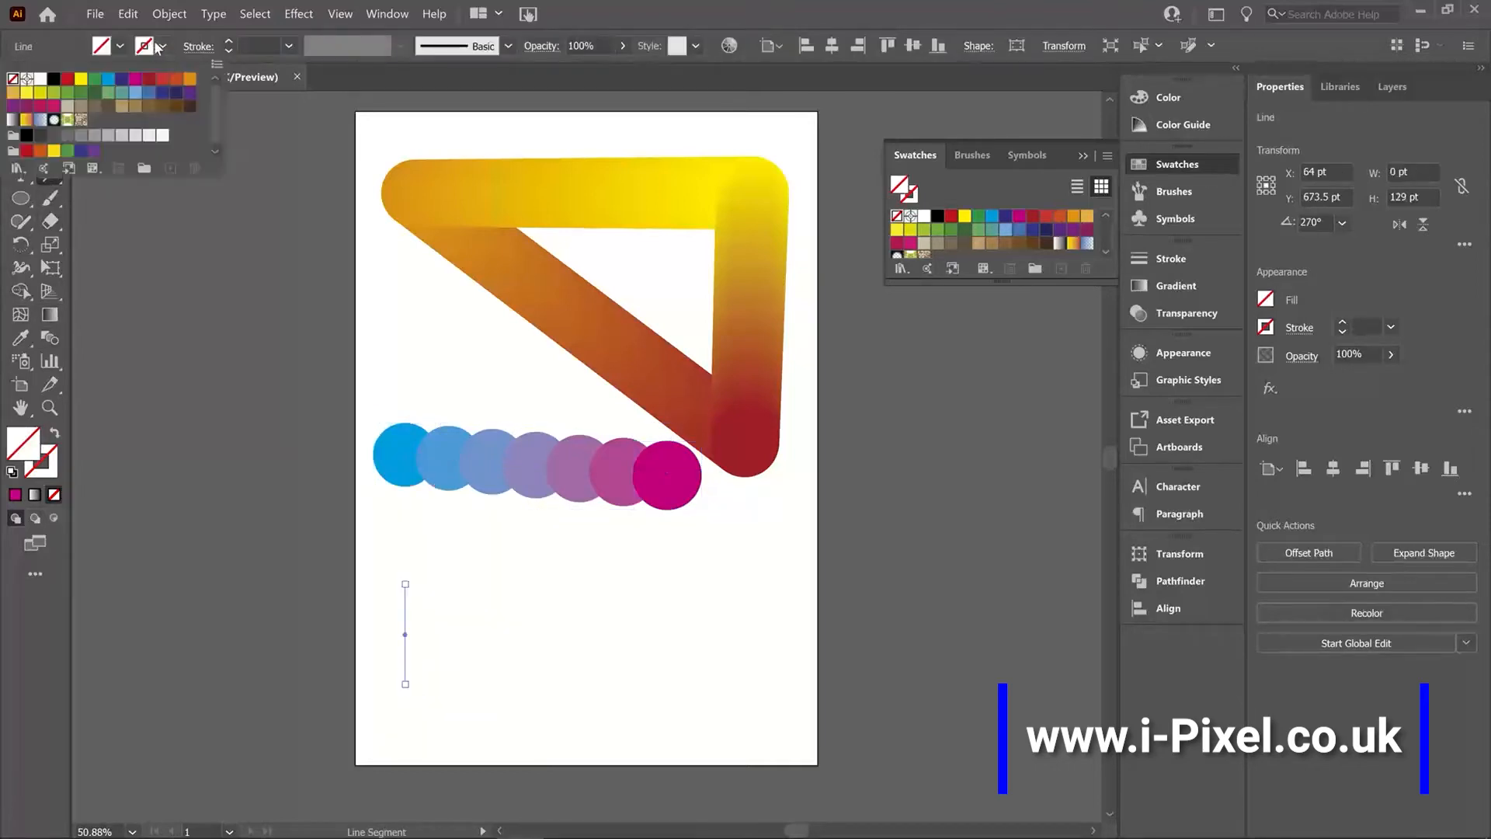
pyautogui.click(55, 80)
pyautogui.click(230, 41)
pyautogui.click(230, 41)
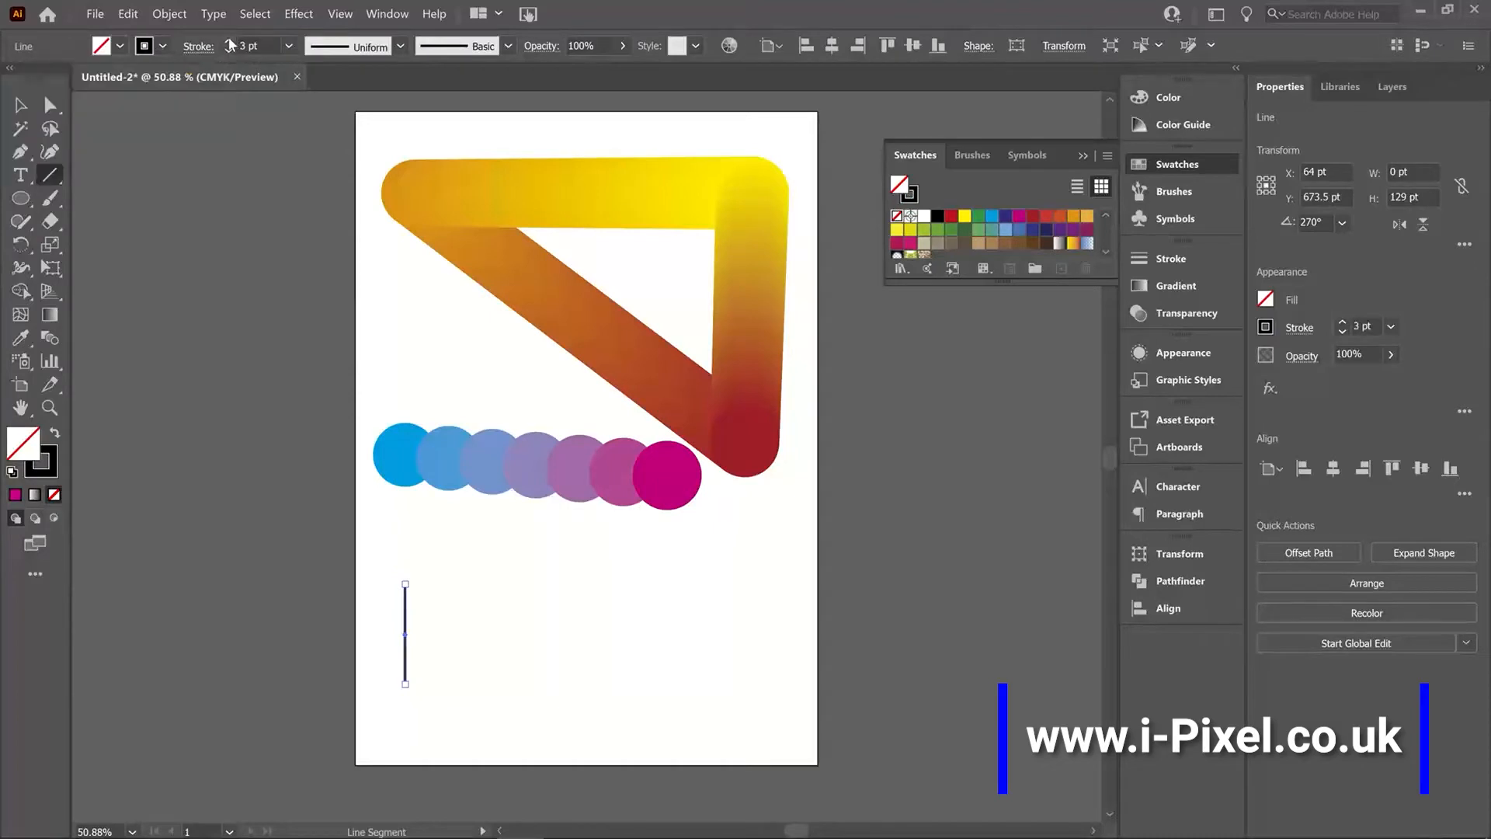
pyautogui.click(230, 41)
# - Duplicate the vertical line about 412 pt to the right and blend the two lines together
pyautogui.click(21, 105)
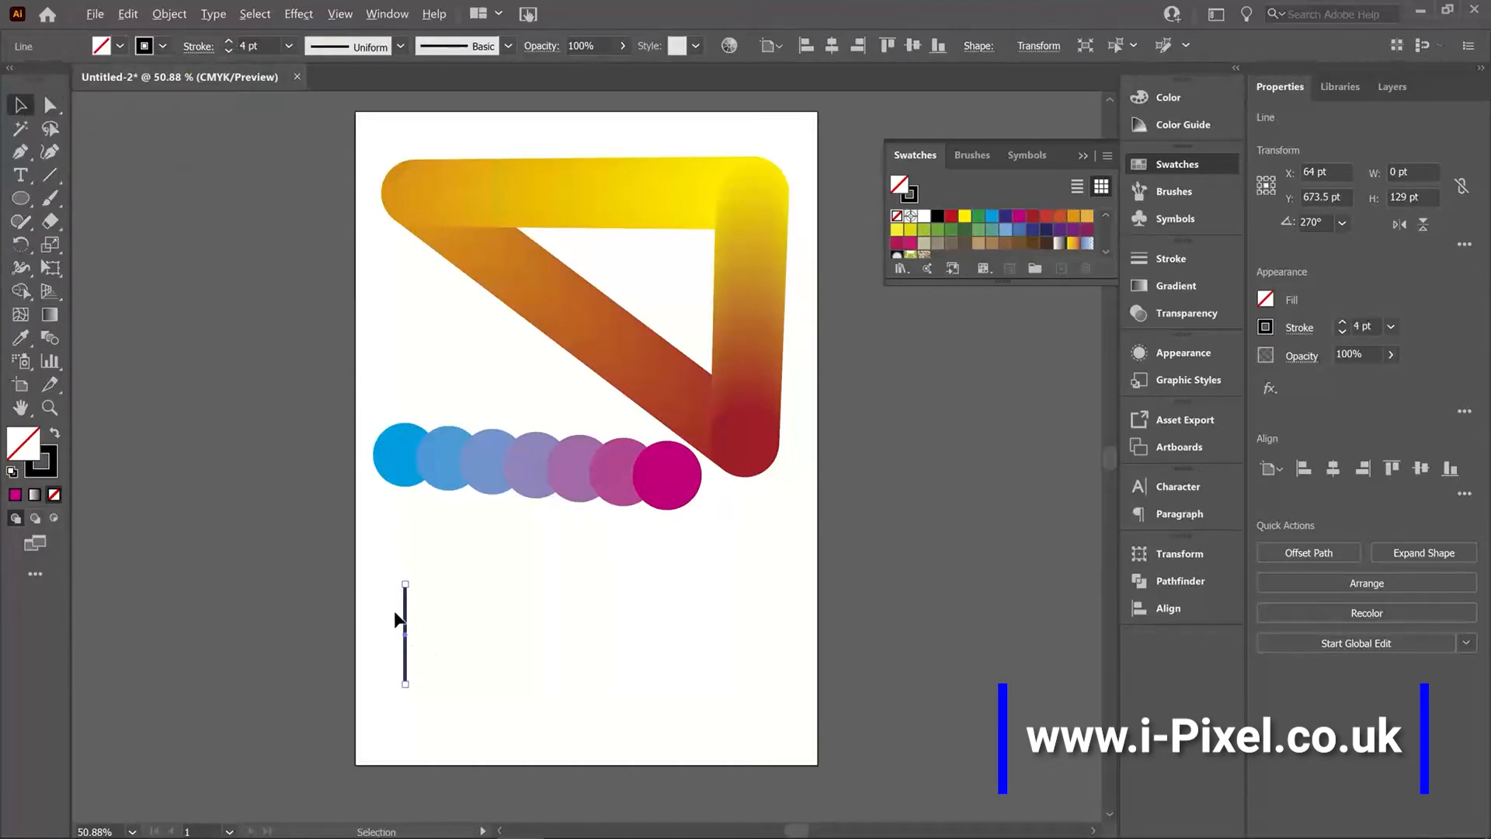
pyautogui.moveTo(409, 616); pyautogui.dragTo(726, 615)
pyautogui.click(50, 338)
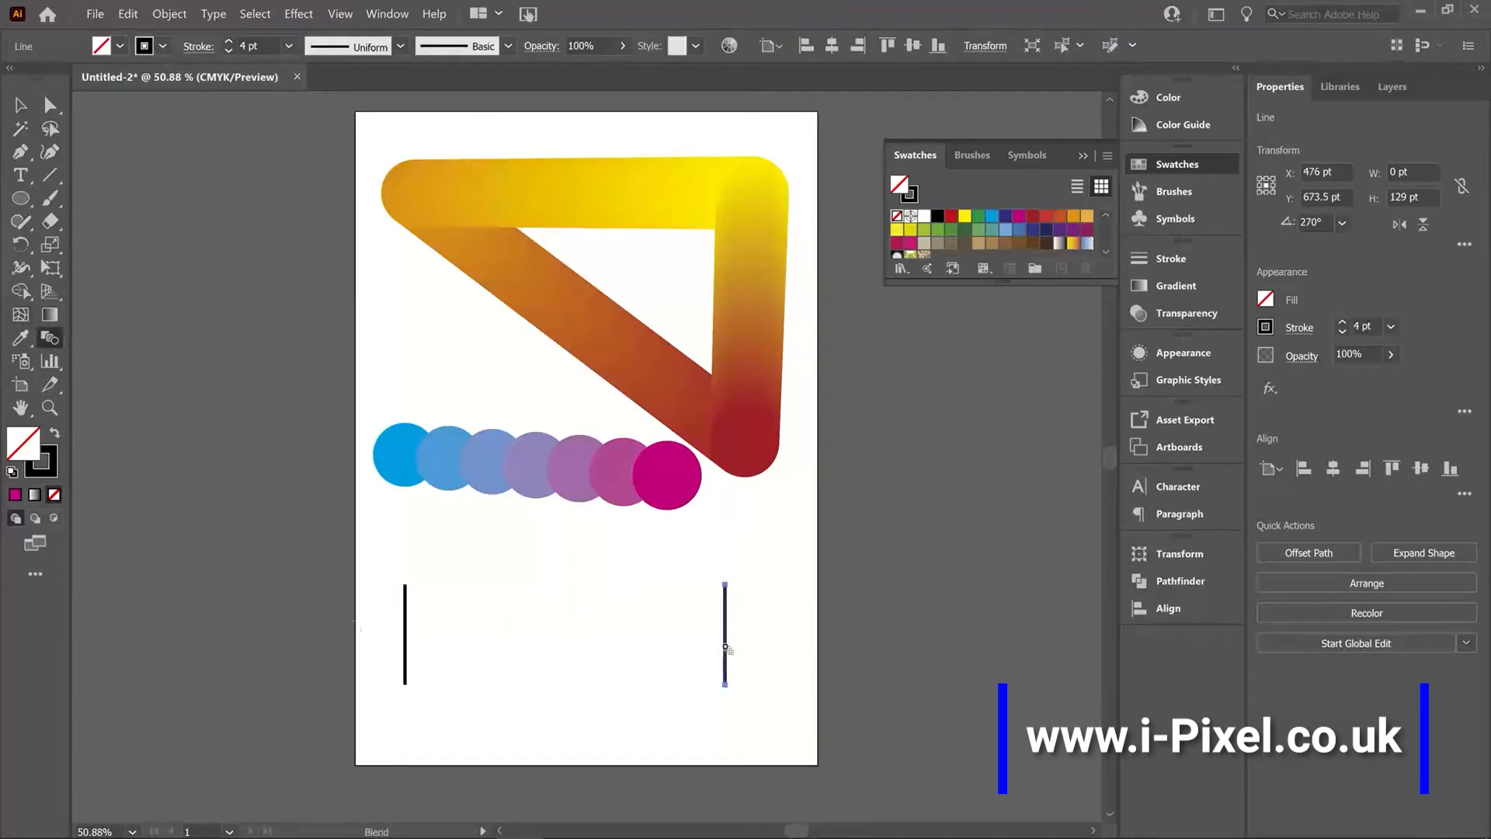
pyautogui.click(726, 646)
pyautogui.click(406, 621)
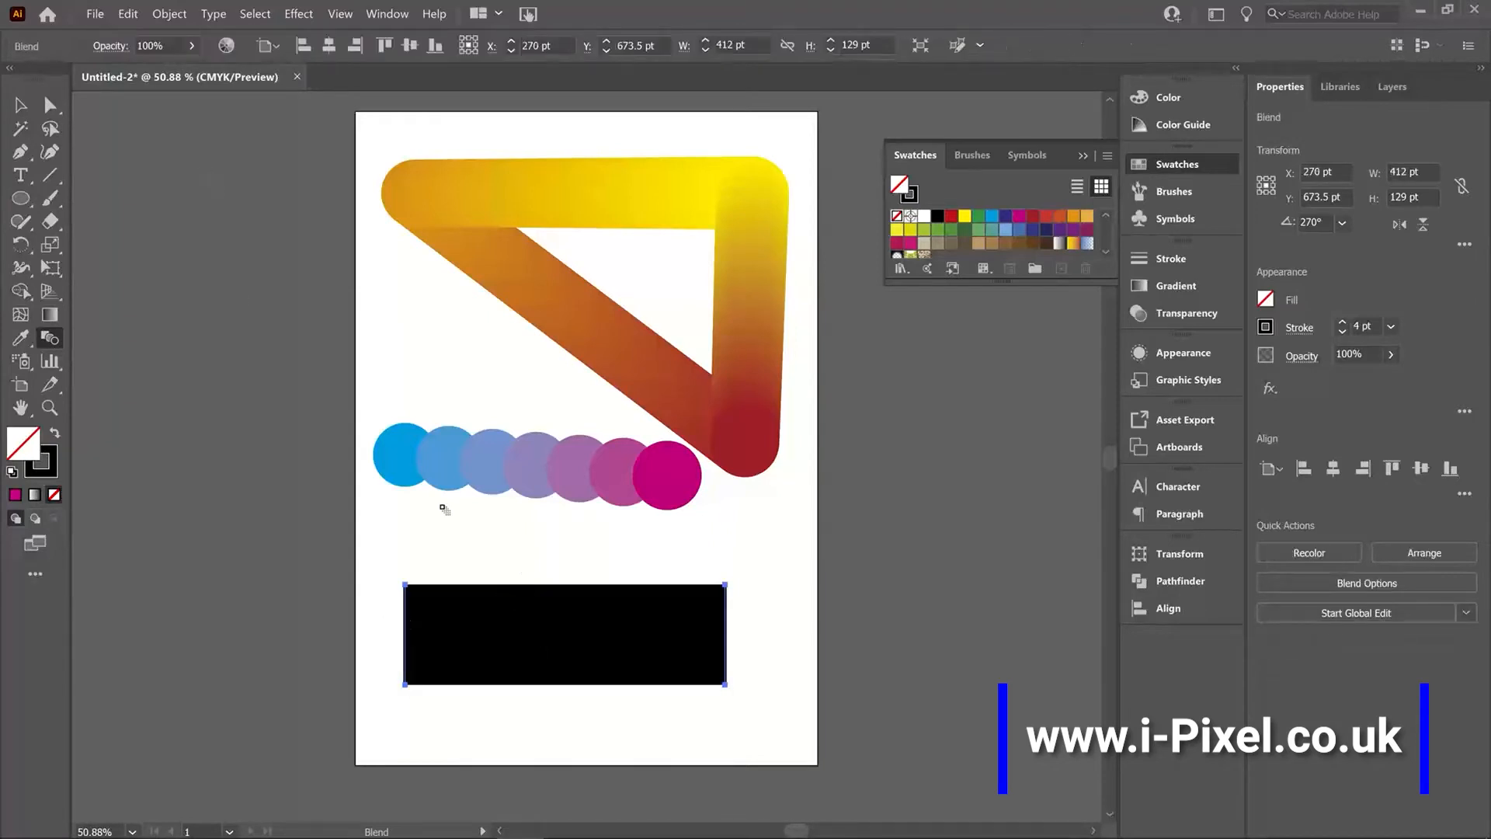
# - Set the line blend's spacing to Specified Distance with 10 pt and preview it
pyautogui.click(169, 14)
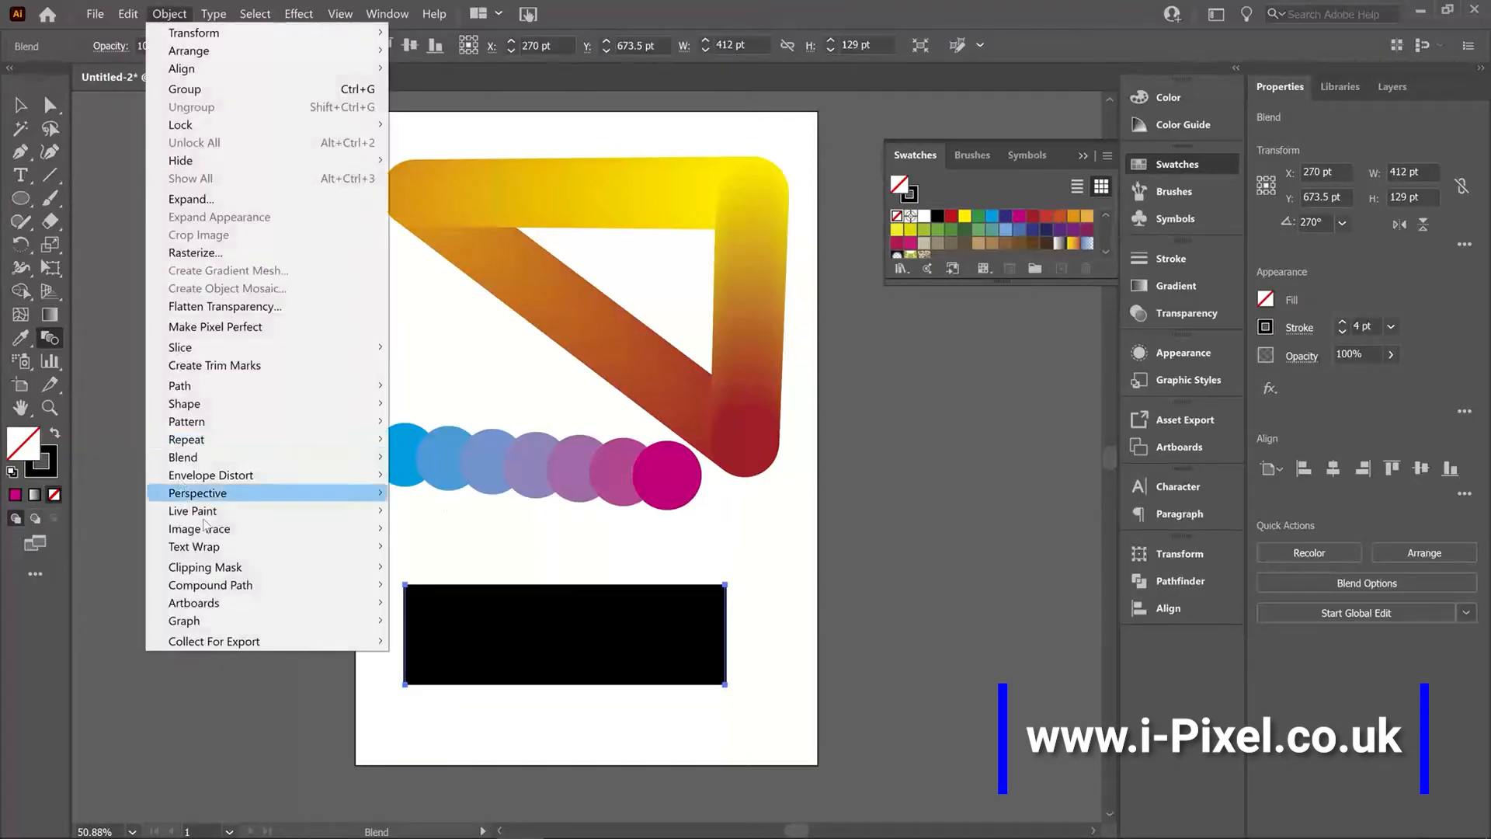
pyautogui.moveTo(229, 457)
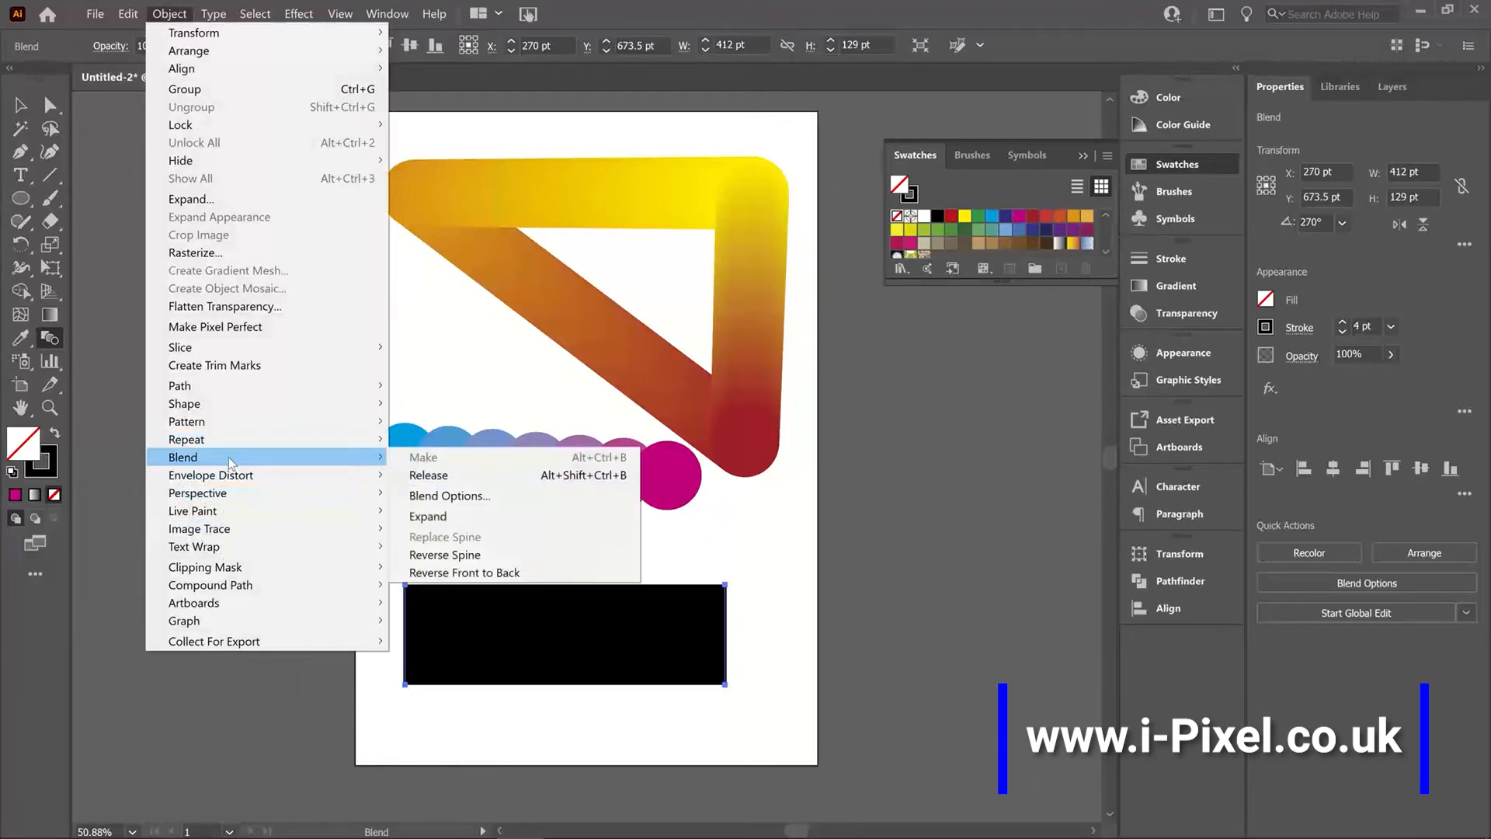
pyautogui.click(457, 496)
pyautogui.click(961, 426)
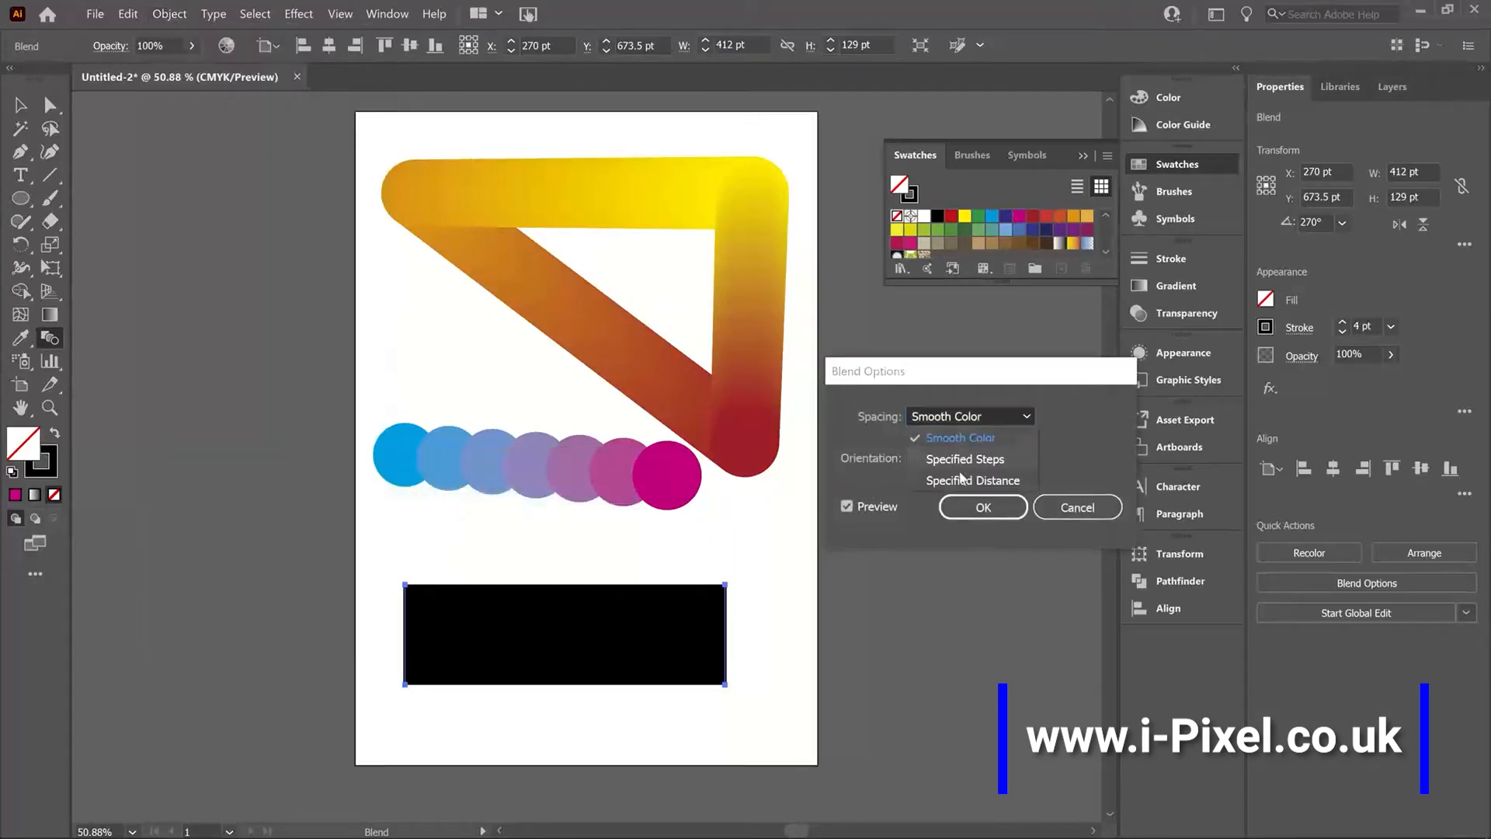
pyautogui.click(975, 481)
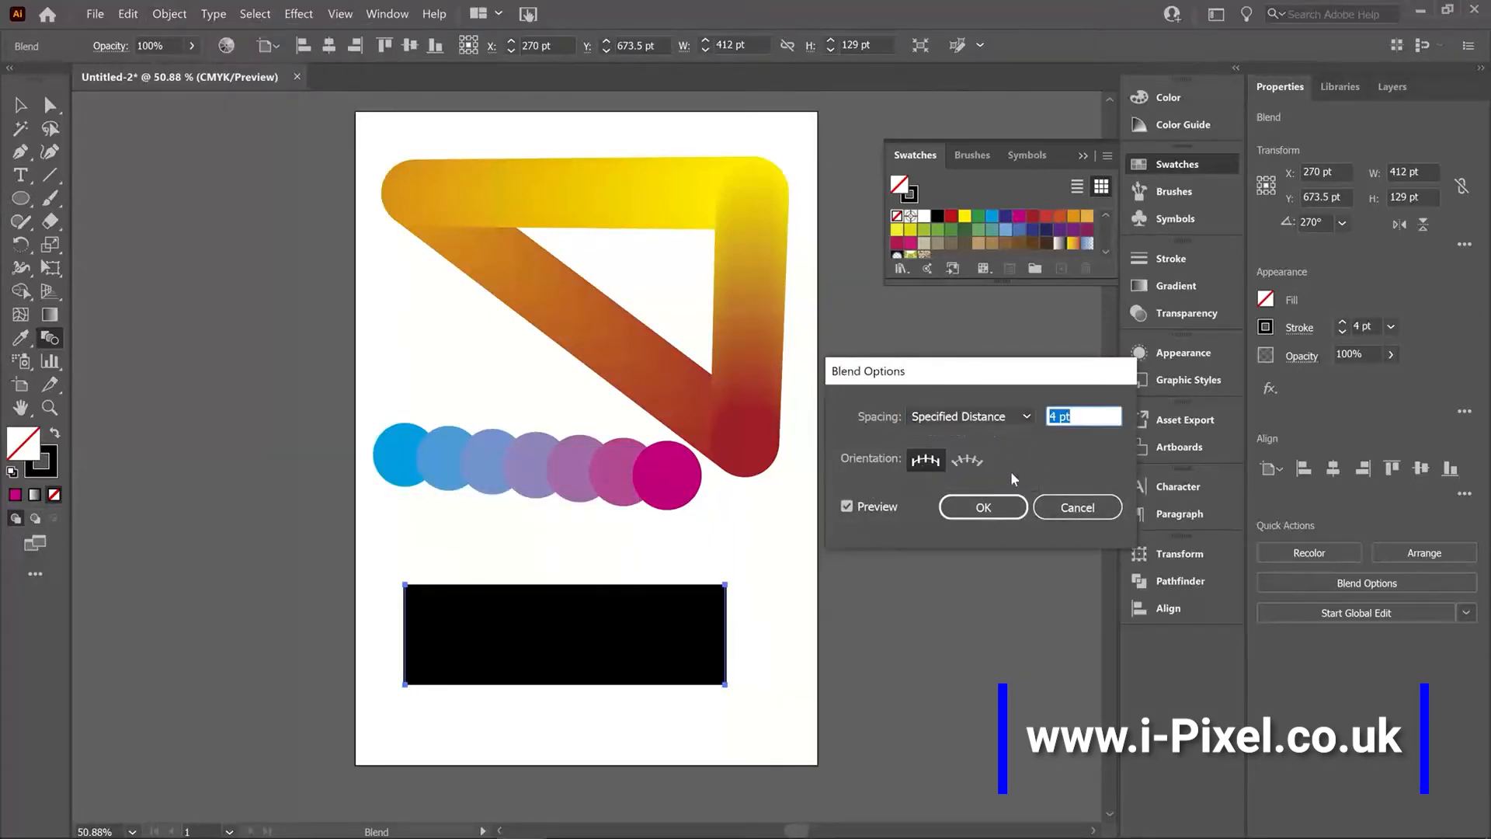
pyautogui.rightClick(1074, 420)
pyautogui.click(1075, 417)
pyautogui.moveTo(1089, 415); pyautogui.dragTo(1021, 424)
pyautogui.write('10')
pyautogui.press('Tab')
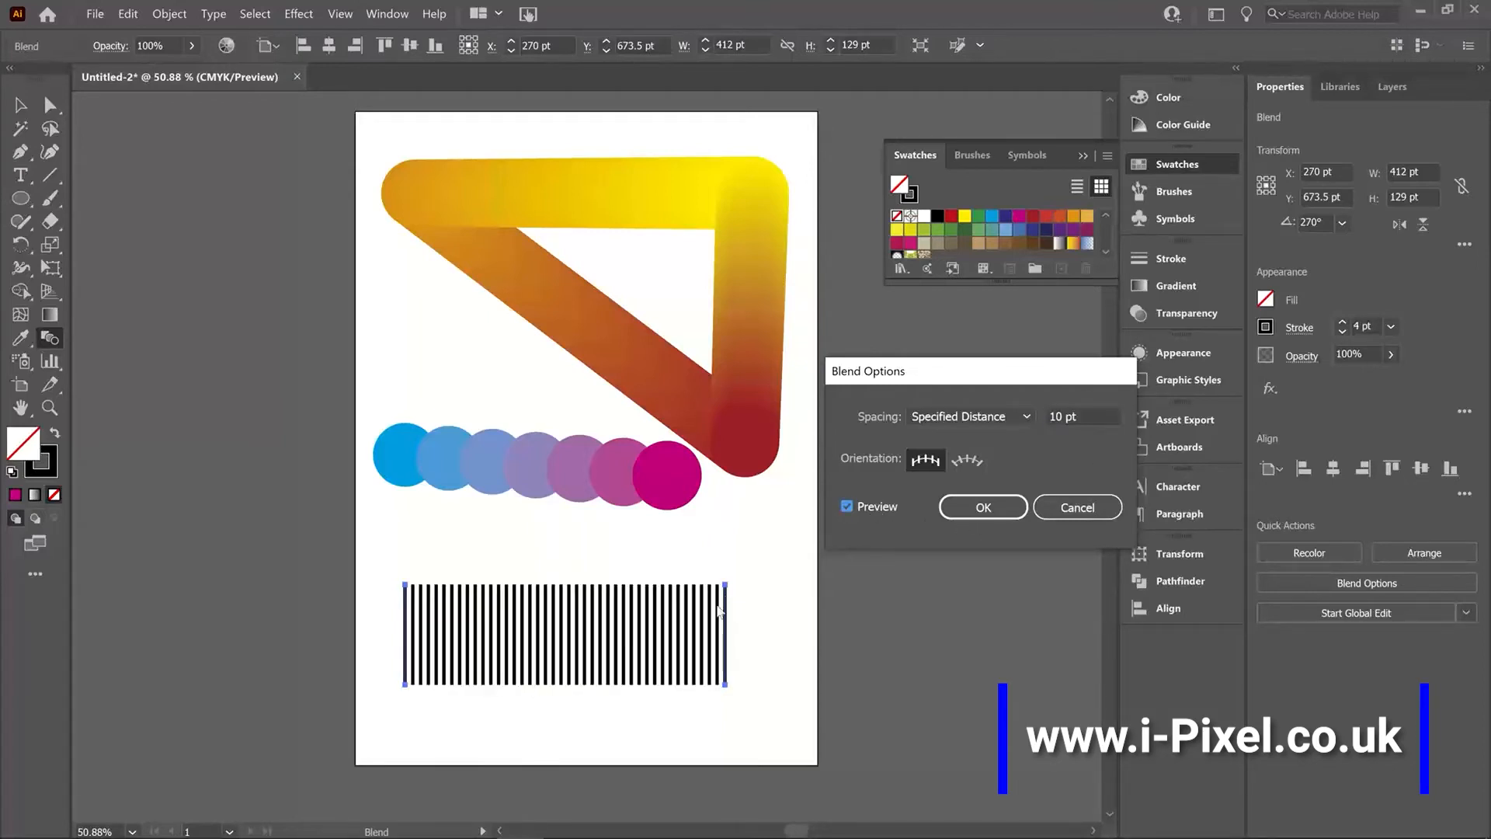
# - Try a specified distance of 20 pt for the line blend and refresh the preview
pyautogui.click(1076, 417)
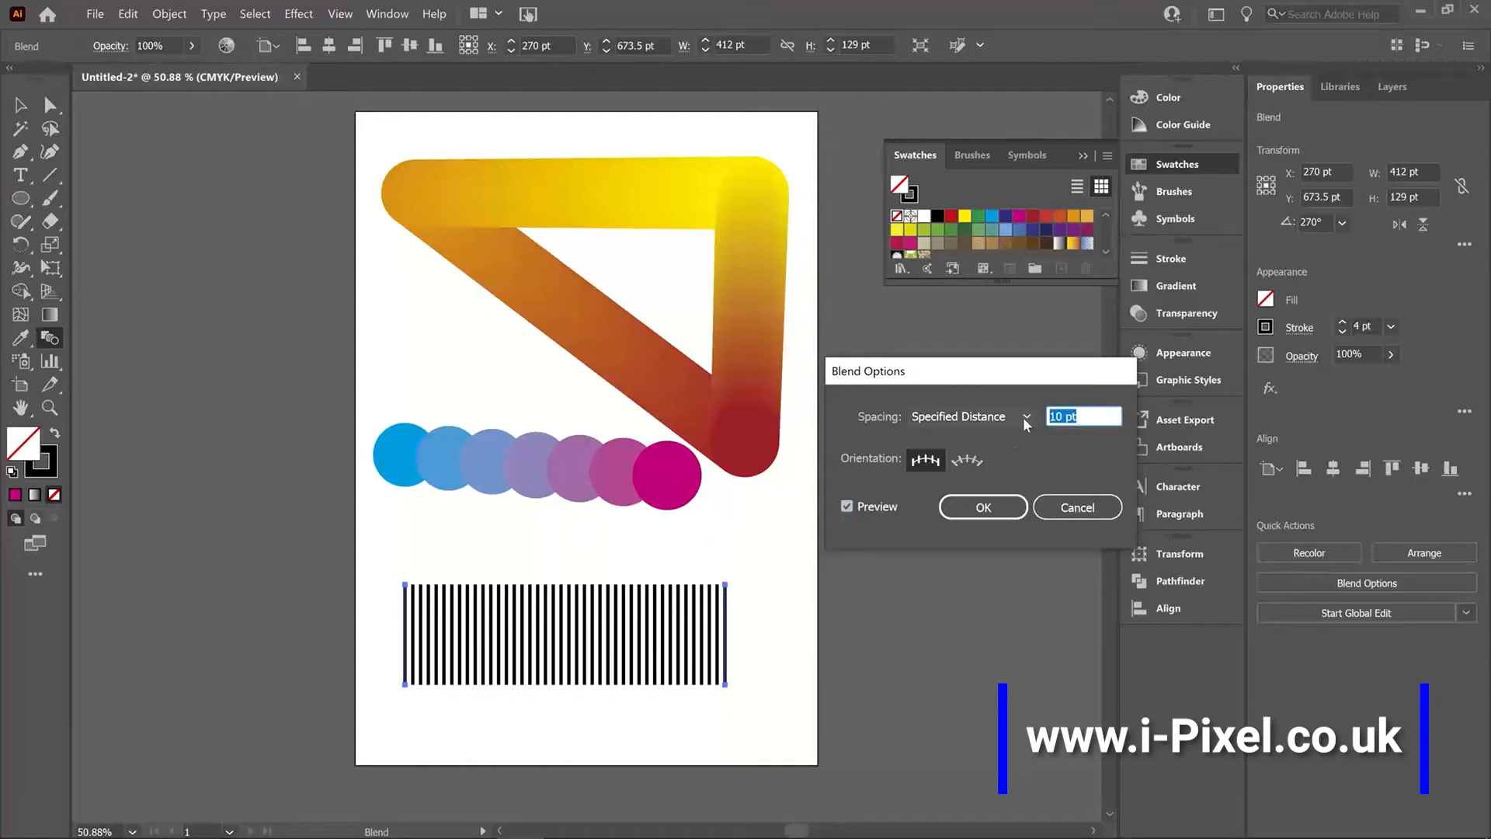
pyautogui.write('20')
pyautogui.click(857, 507)
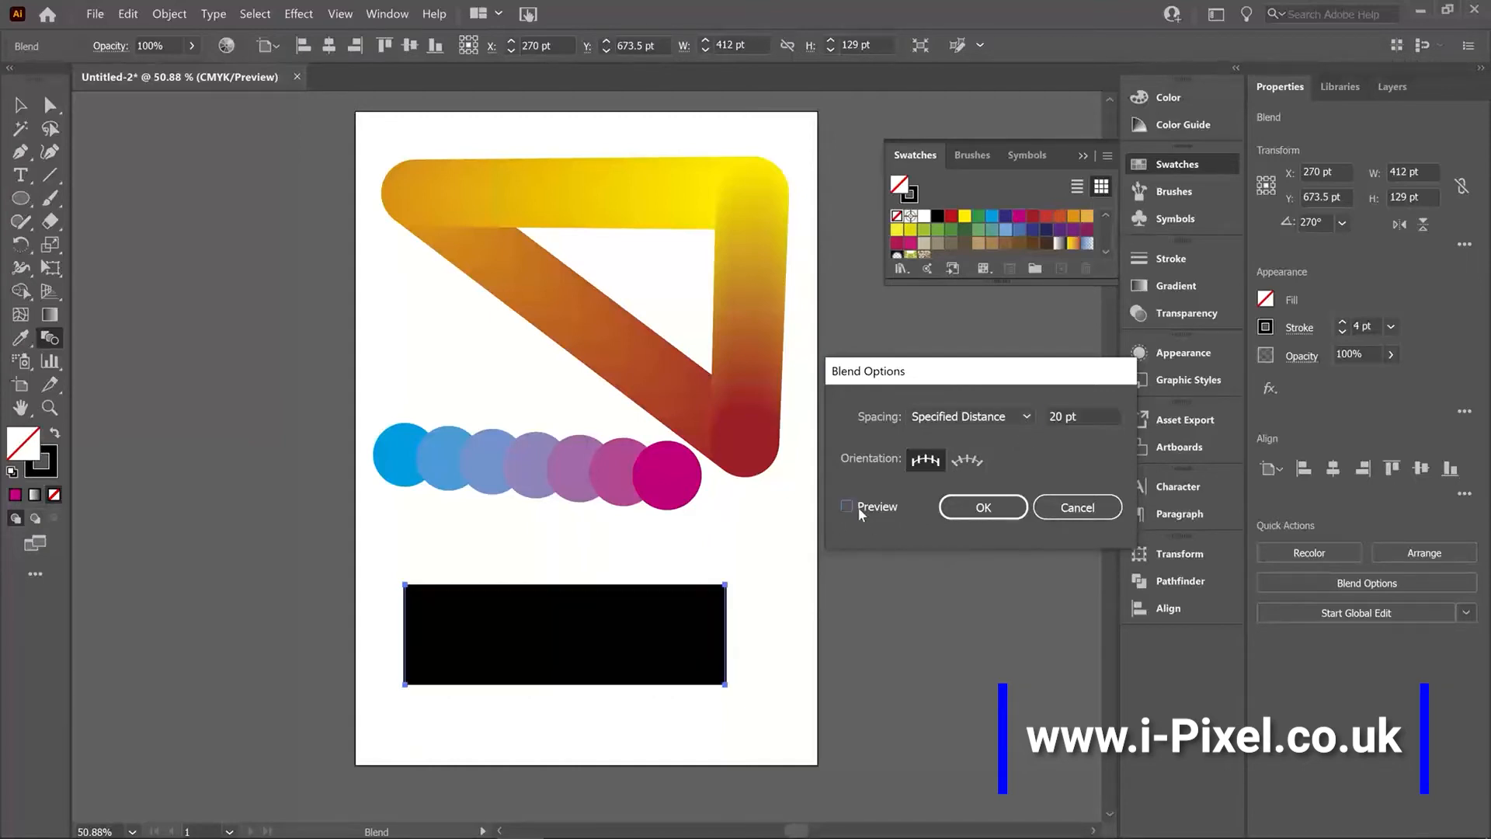
pyautogui.click(858, 508)
# - Set the line blend's specified distance to 30 pt, refresh the preview and apply the blend options
pyautogui.moveTo(1076, 417); pyautogui.dragTo(1009, 418)
pyautogui.write('30')
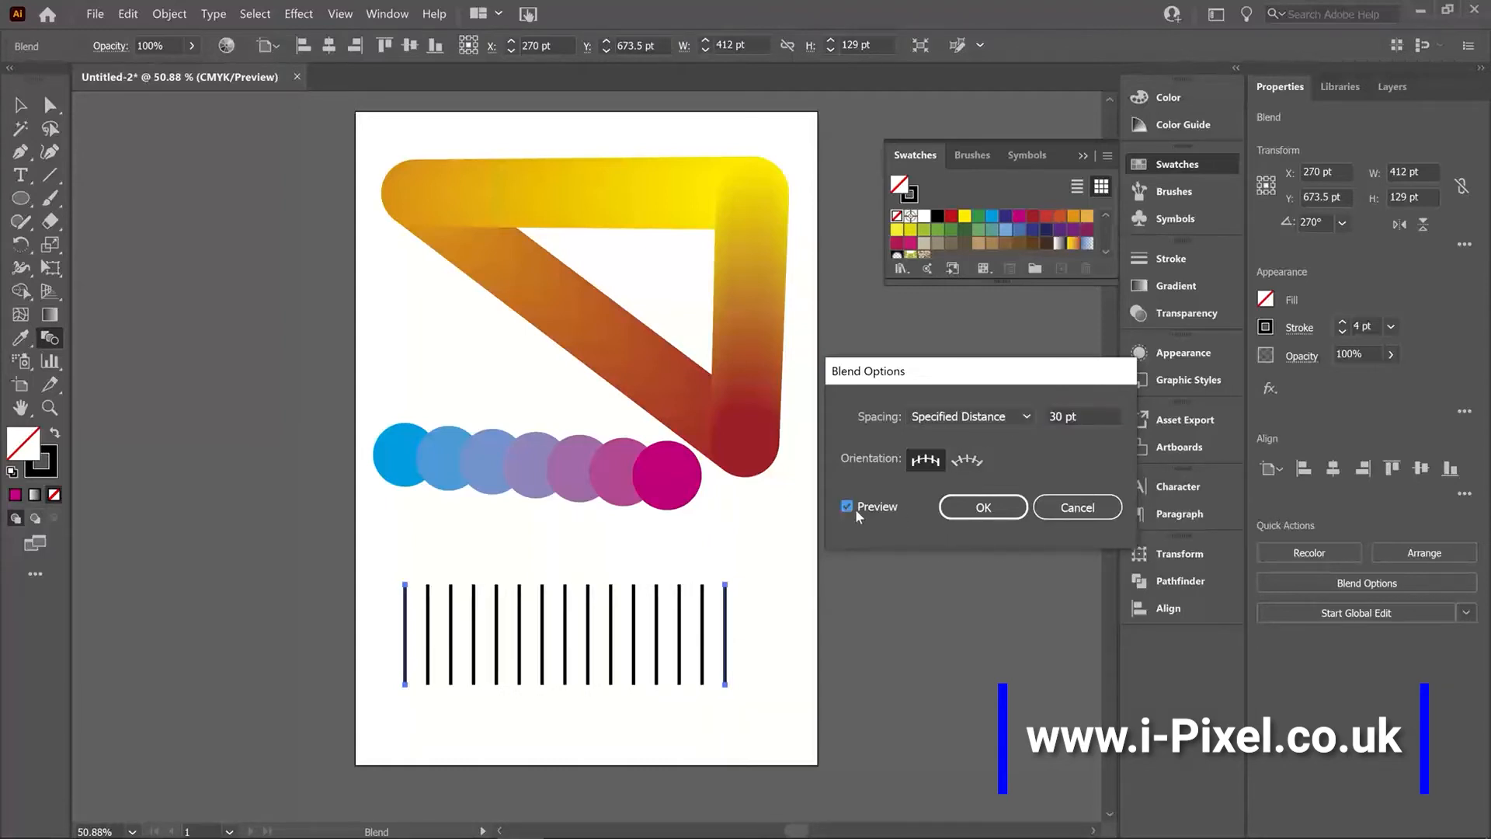
pyautogui.click(853, 508)
pyautogui.click(853, 508)
pyautogui.click(987, 513)
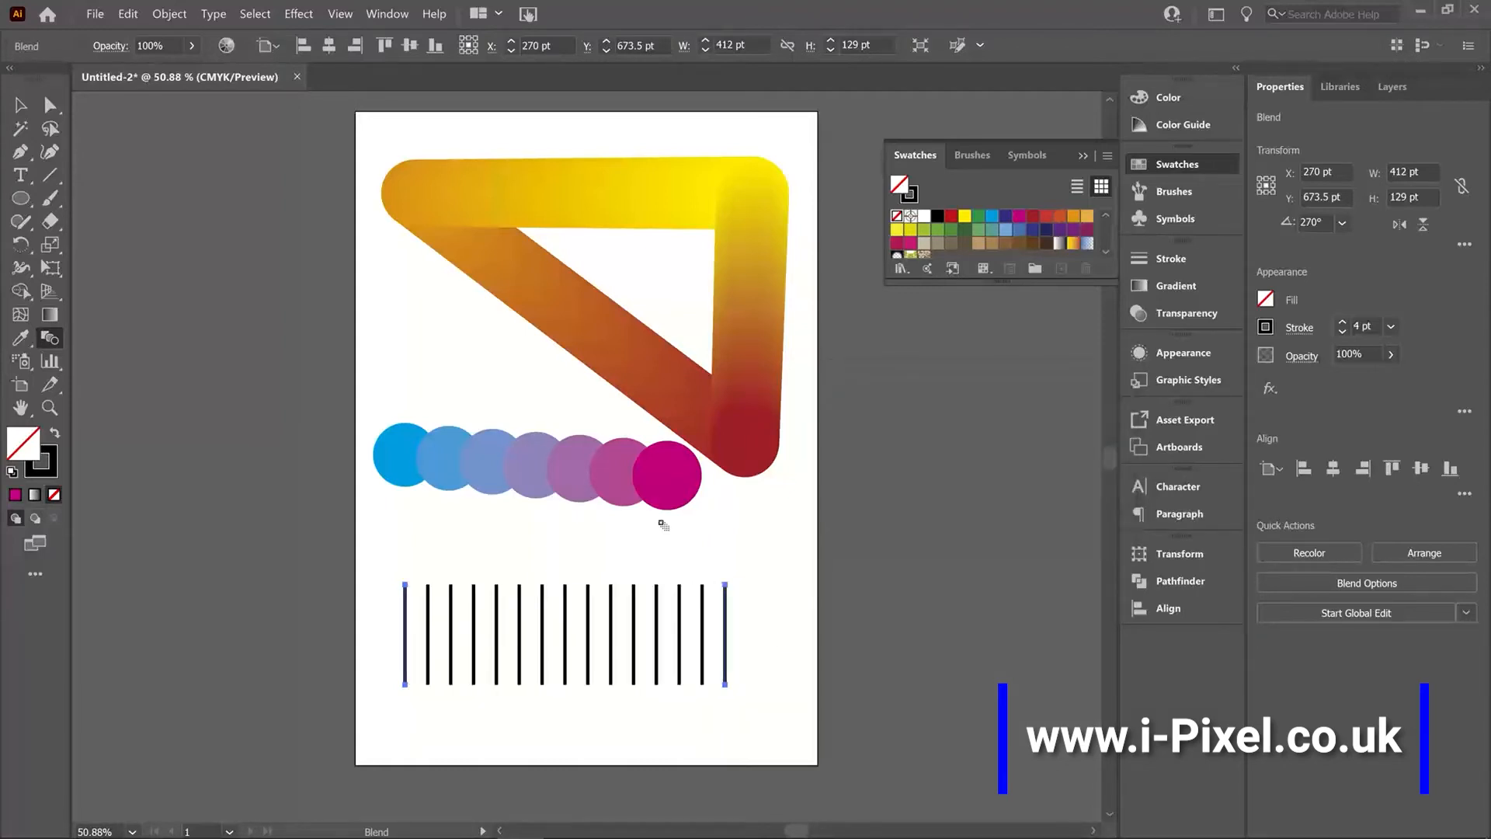
# - Select the blue-to-magenta blend, examine the artwork in Outline view and return to Preview
pyautogui.click(22, 109)
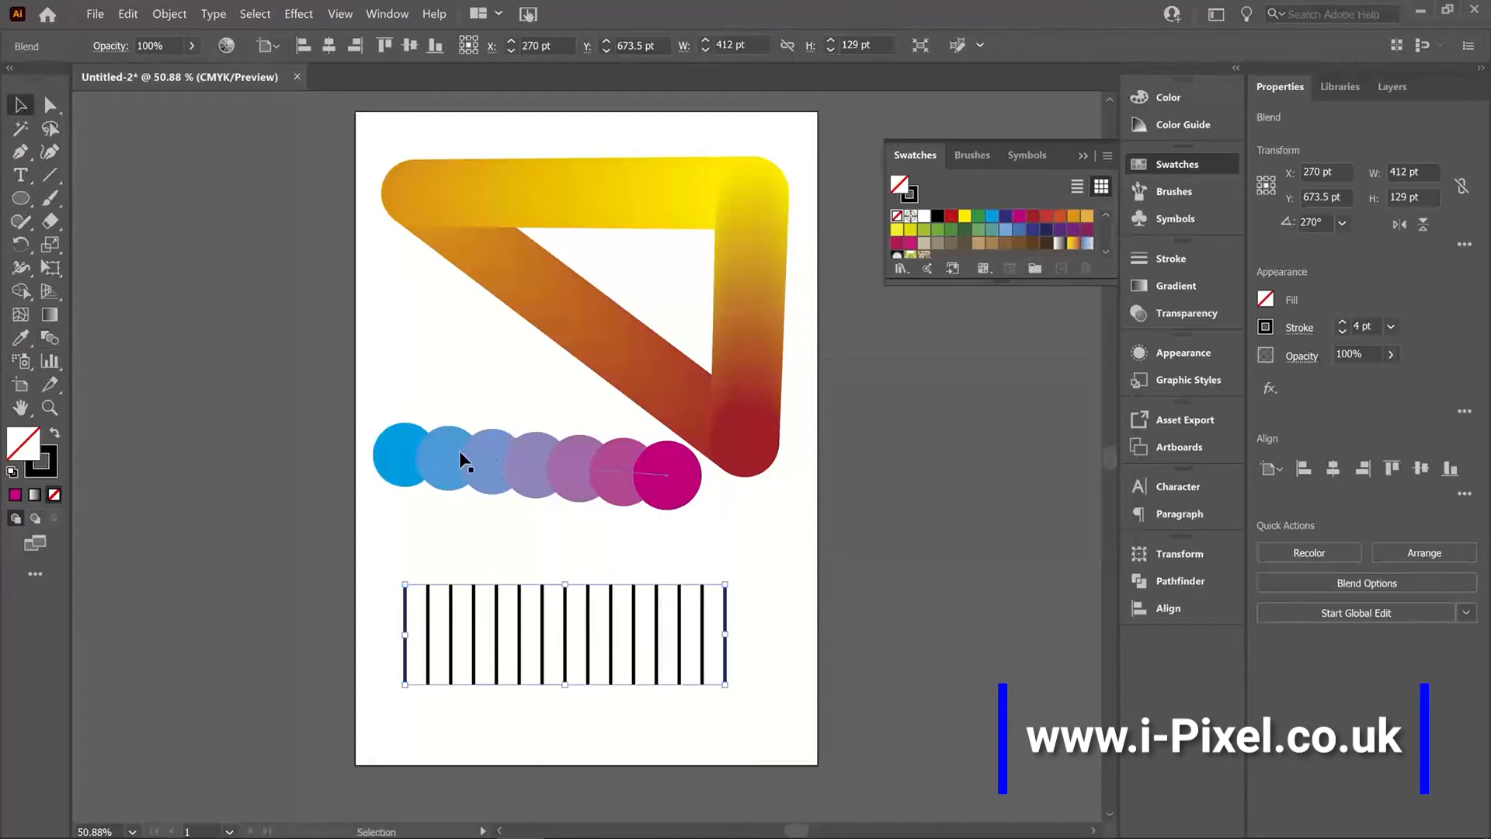
pyautogui.click(610, 470)
pyautogui.click(340, 14)
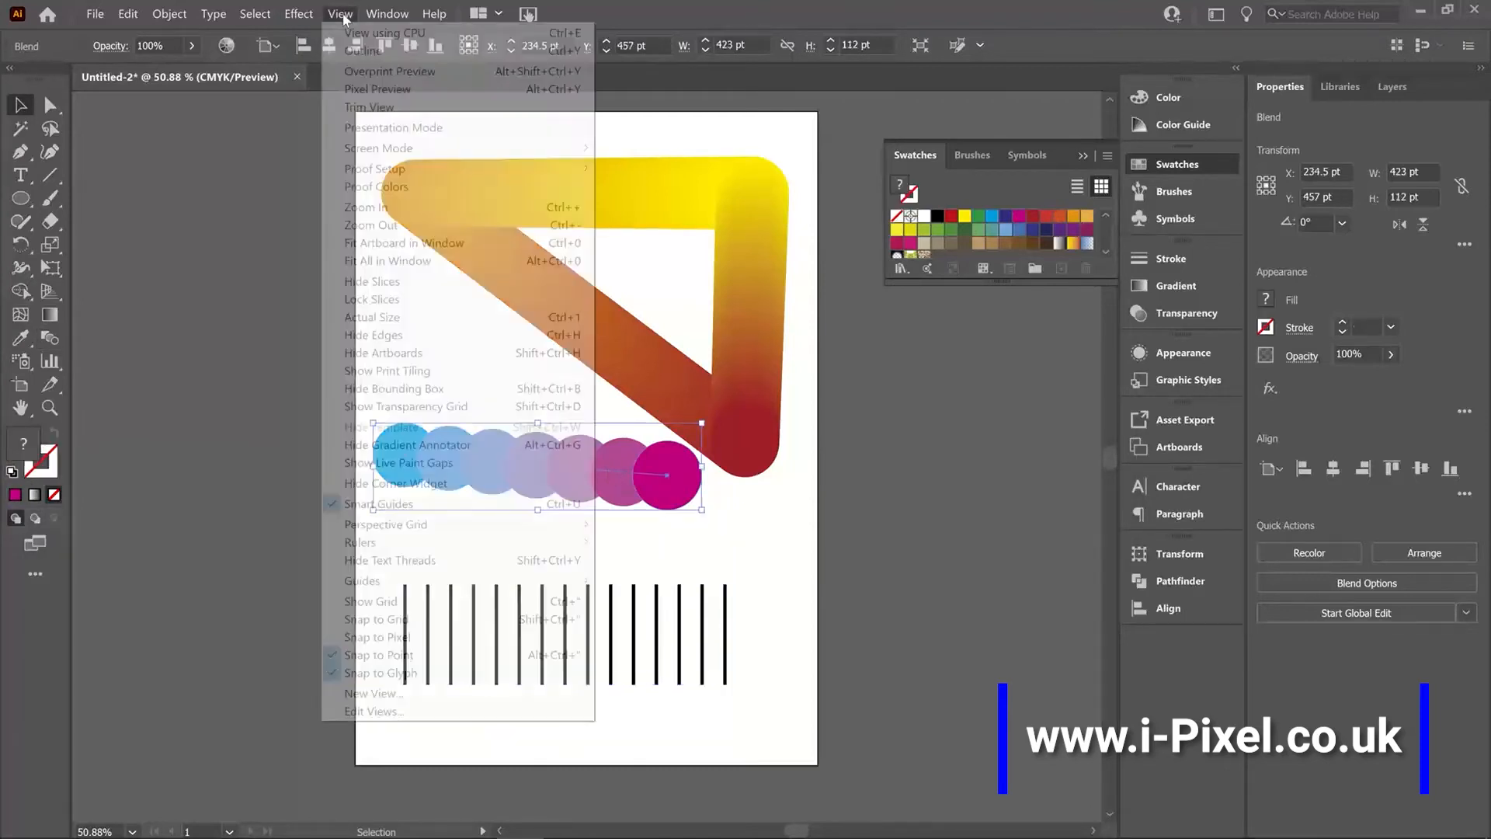
pyautogui.click(362, 51)
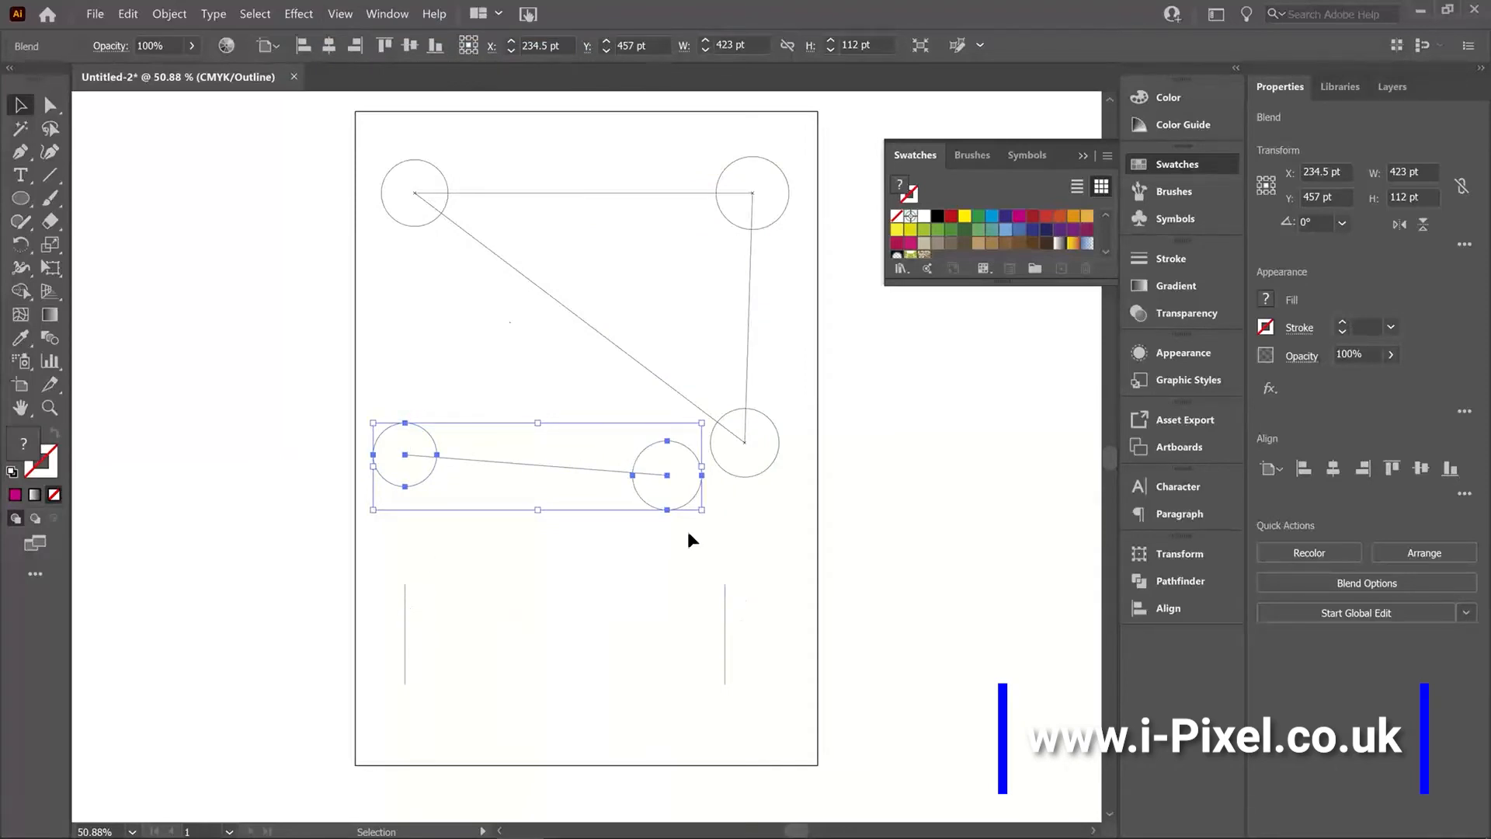
pyautogui.click(340, 13)
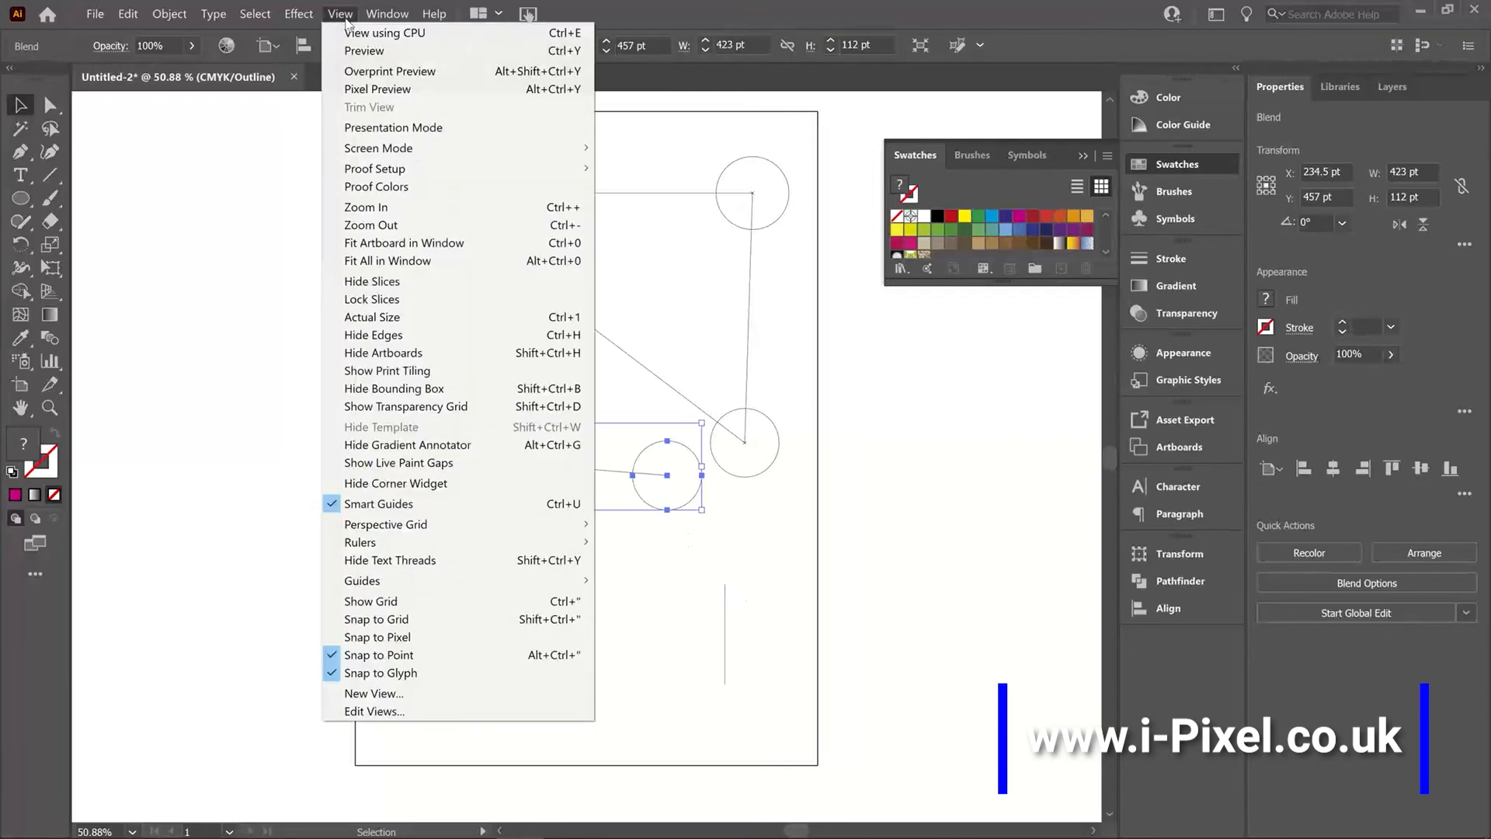
pyautogui.click(364, 51)
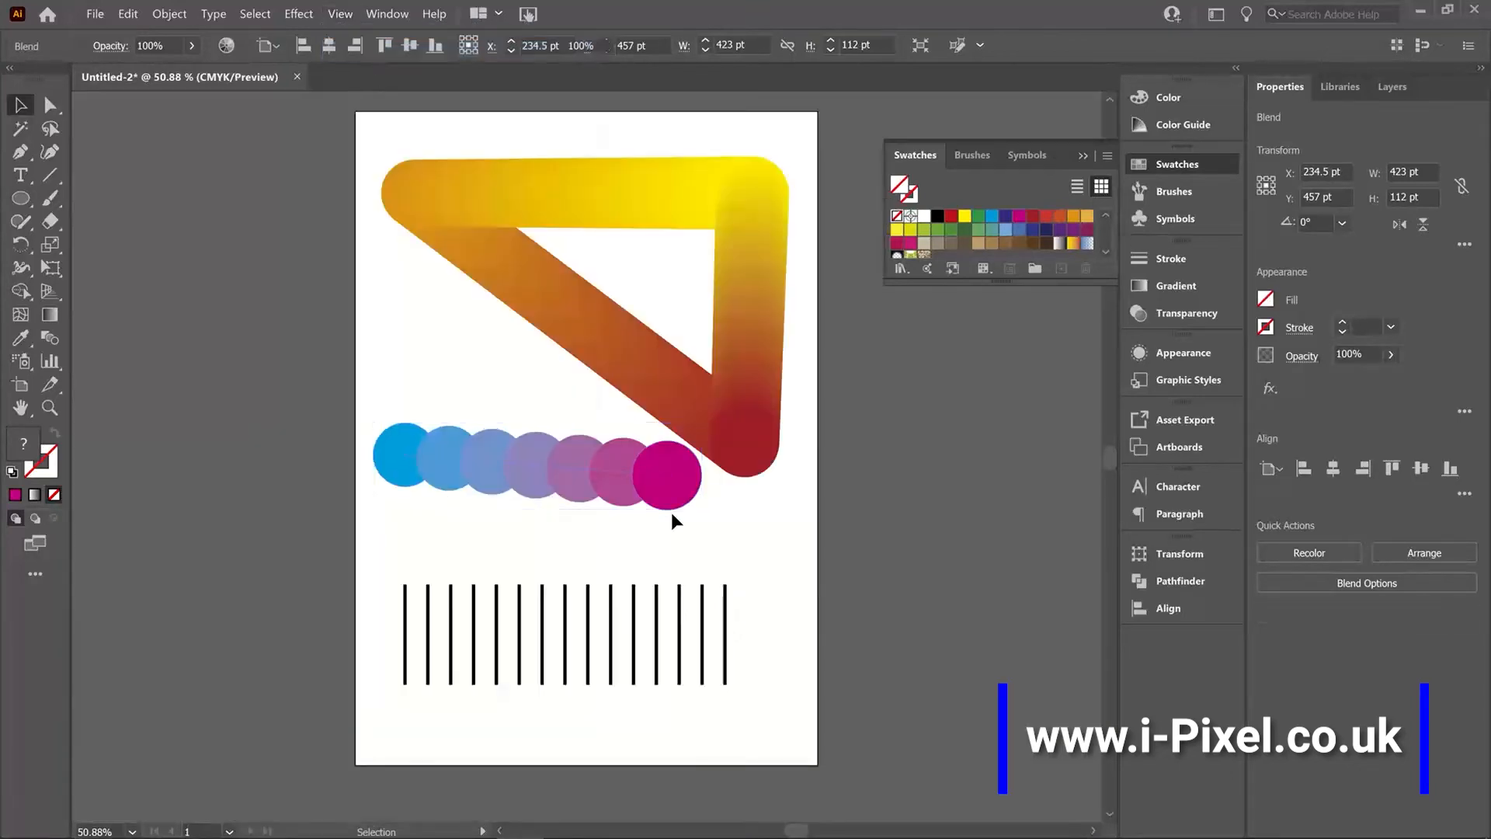
# - Expand the blue-to-magenta blend and ungroup it into separate circles
pyautogui.click(601, 472)
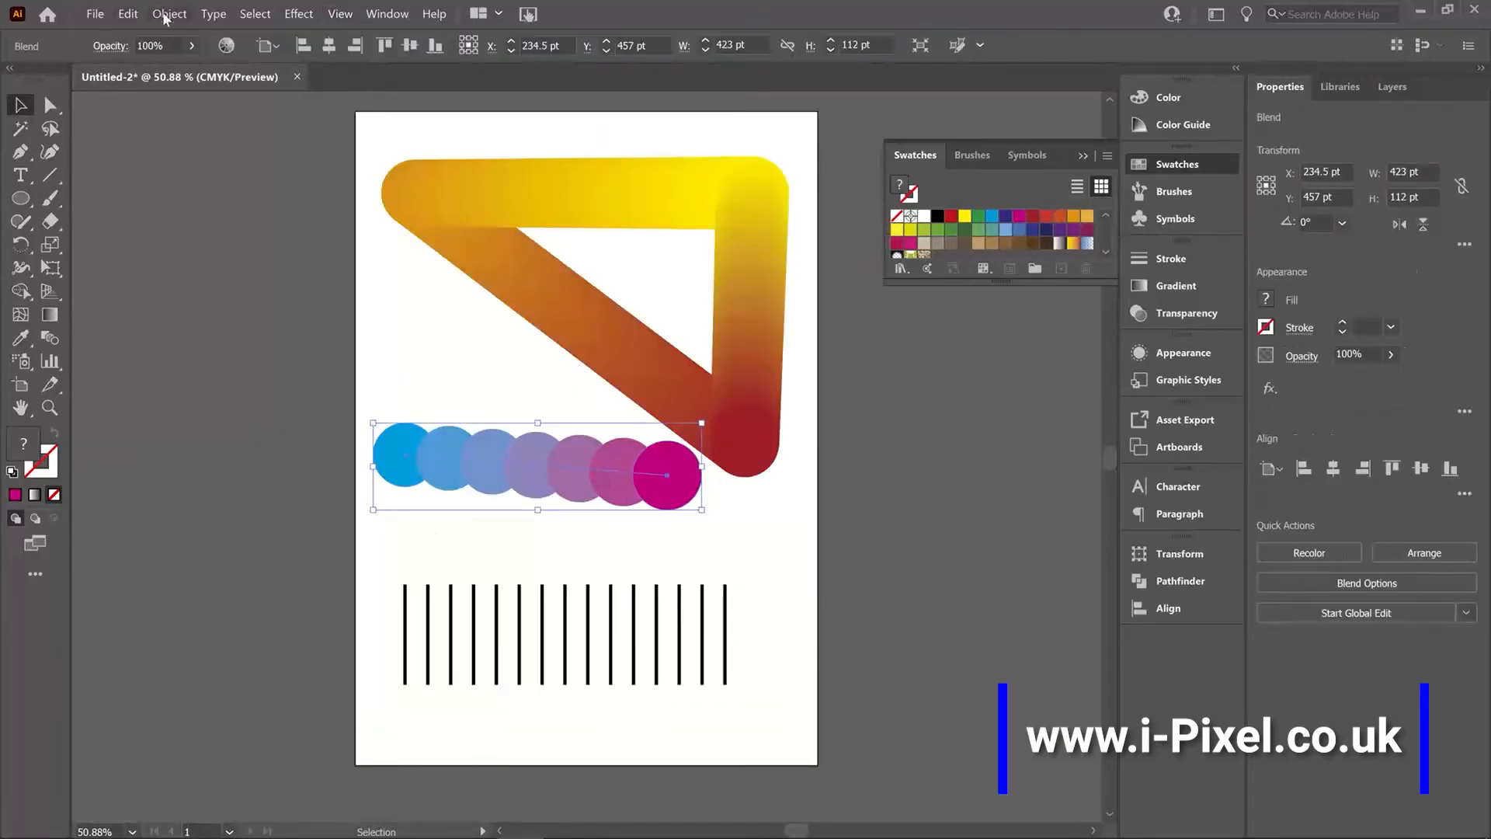
pyautogui.click(165, 14)
pyautogui.moveTo(228, 458)
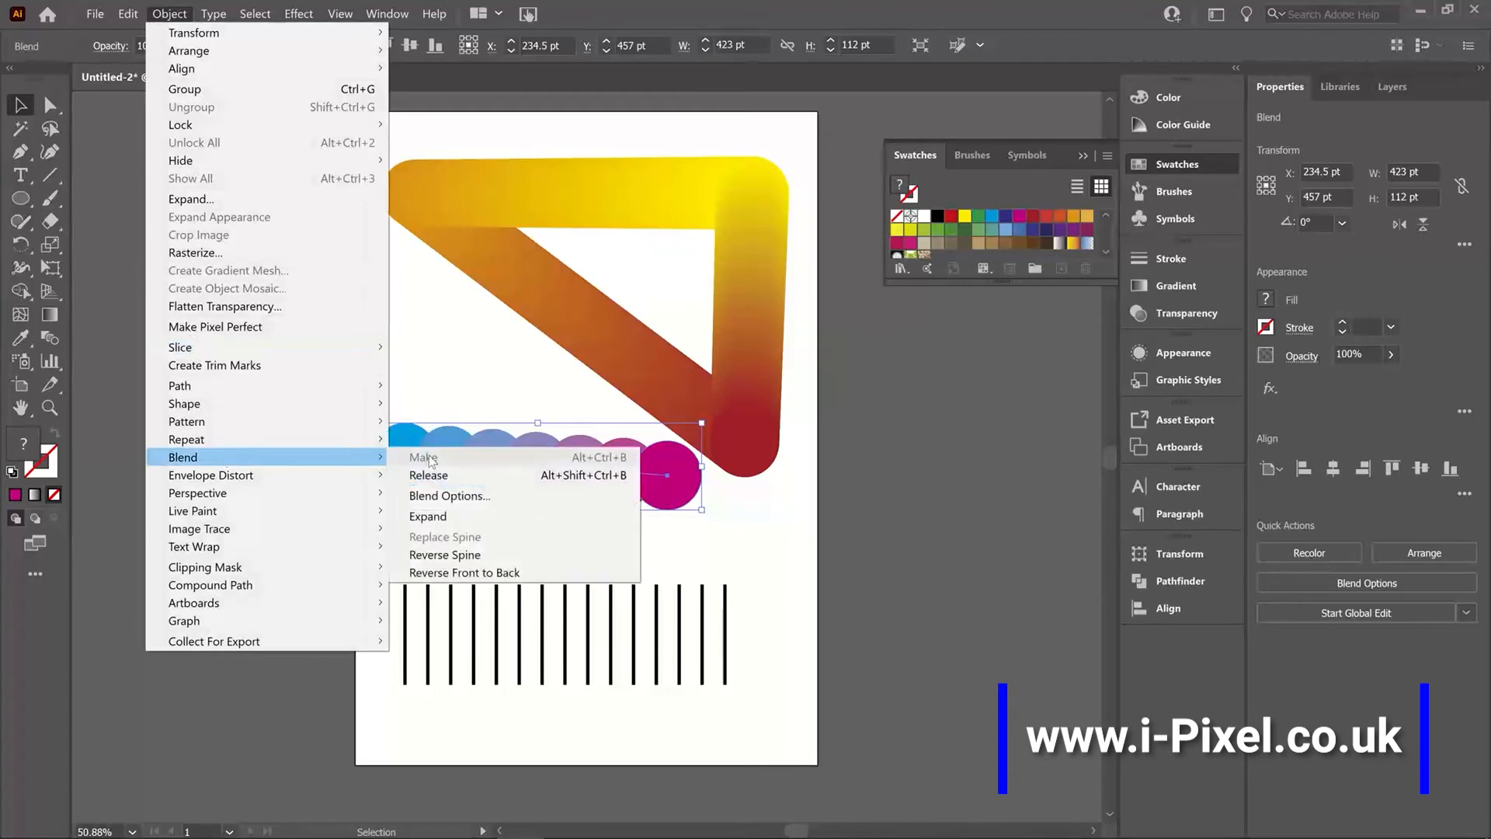
pyautogui.click(420, 518)
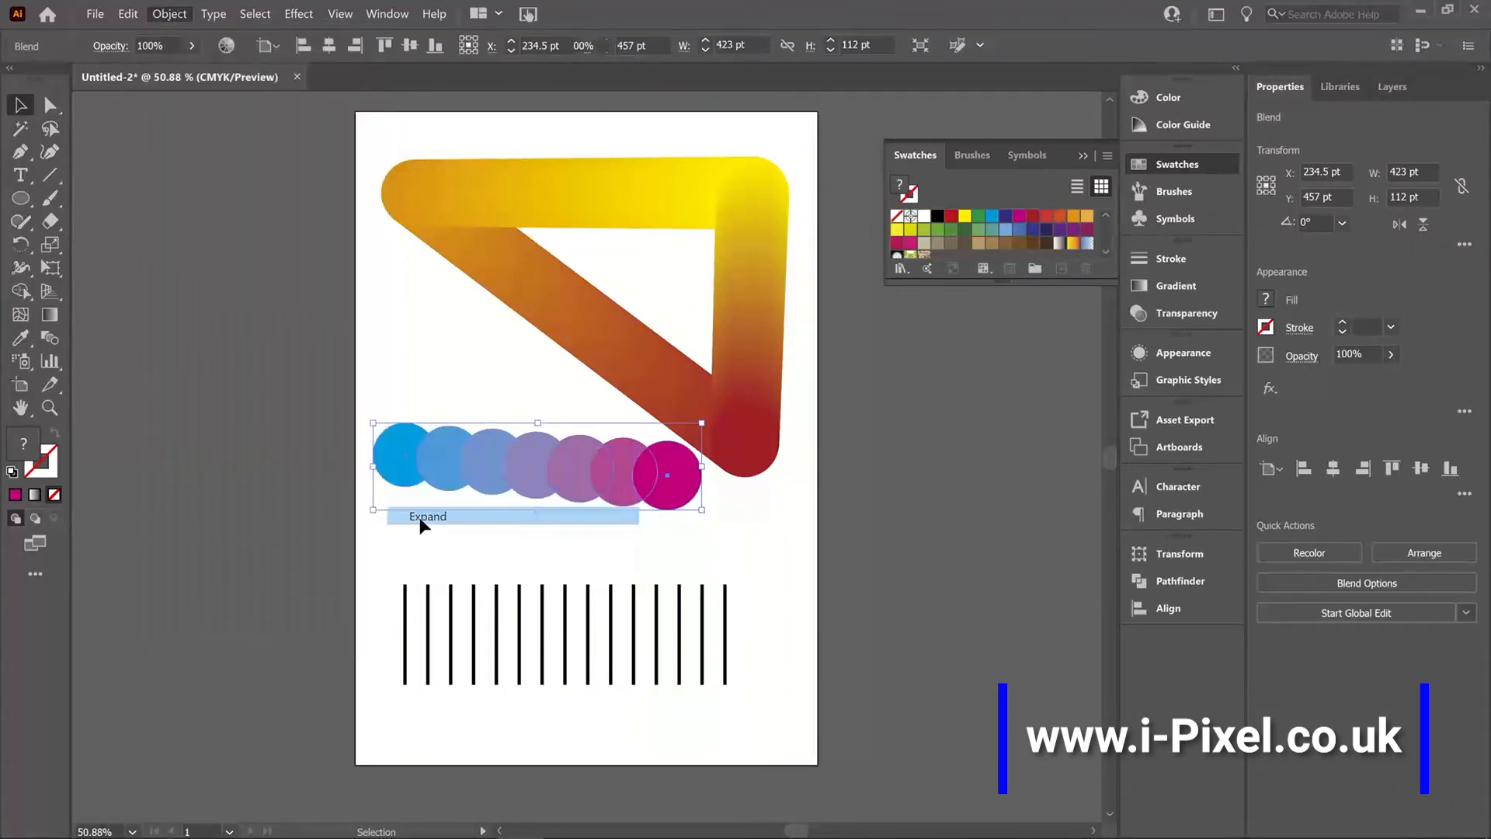
pyautogui.rightClick(565, 466)
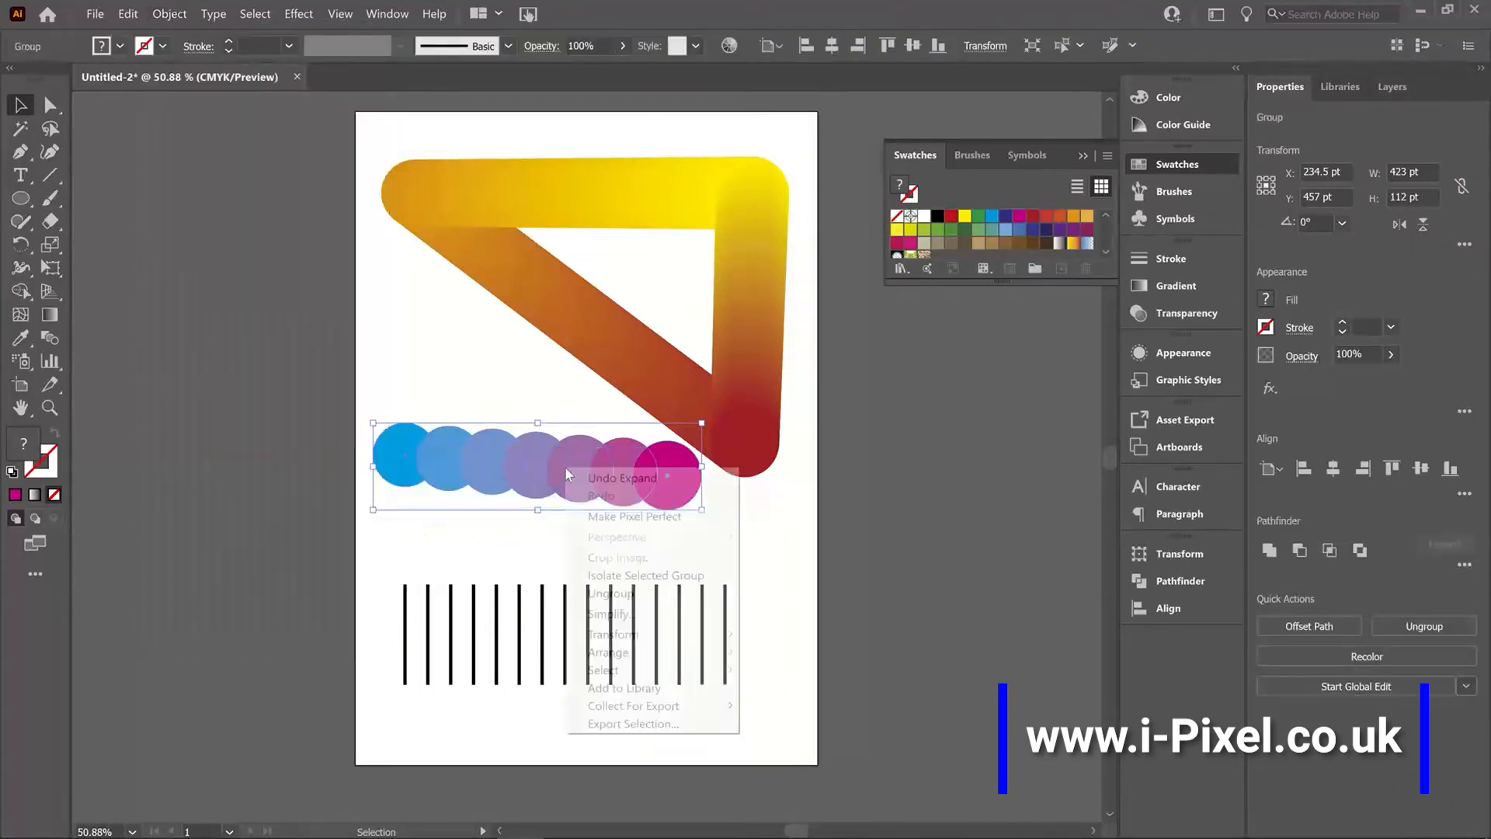
pyautogui.click(609, 595)
pyautogui.click(515, 528)
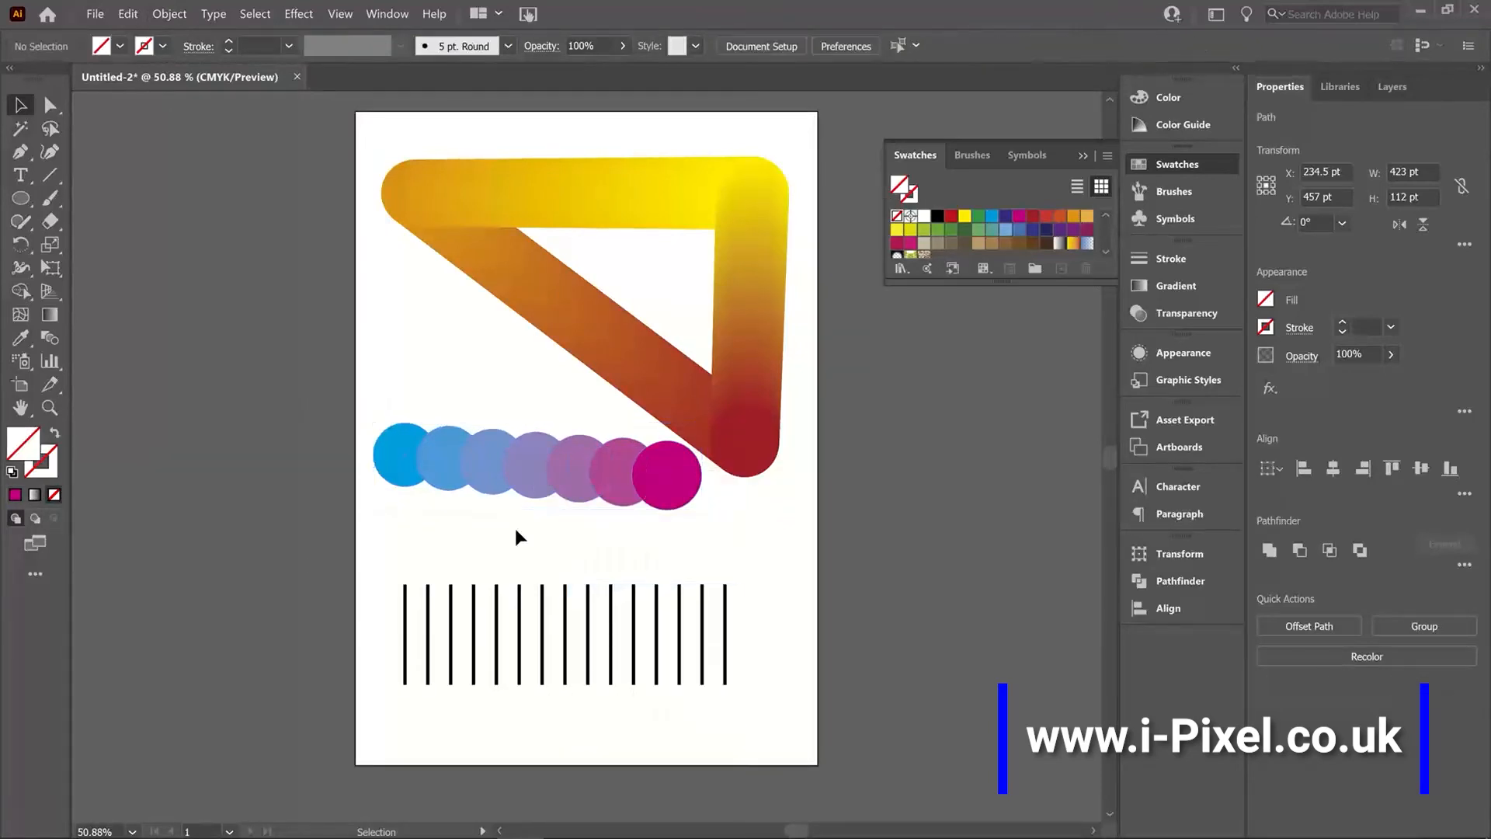
# - Pull the ungrouped circles apart one by one, spreading them over the area between the triangular blend and the lines
pyautogui.moveTo(441, 465); pyautogui.dragTo(430, 377)
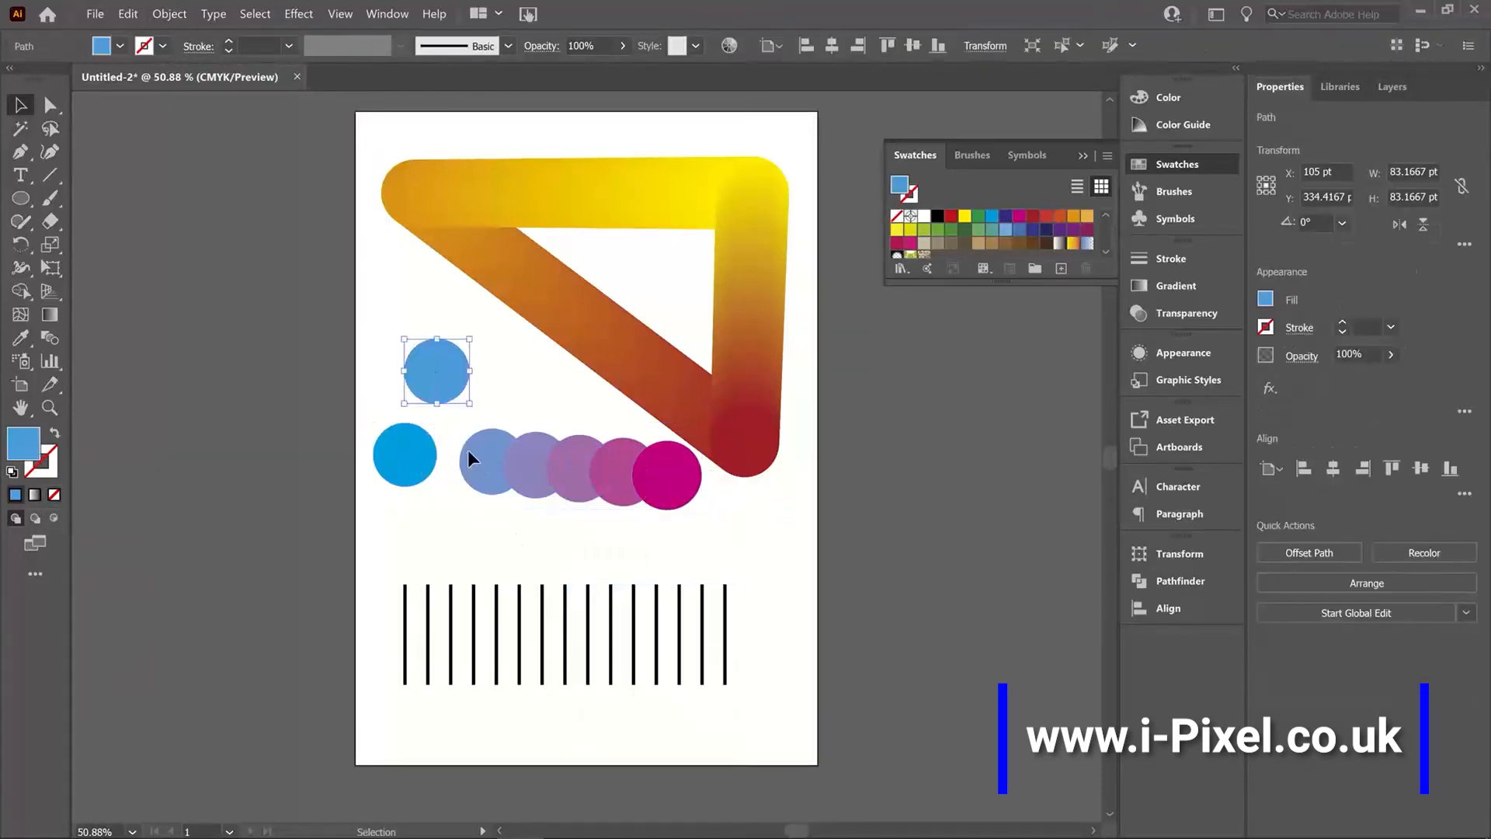
pyautogui.moveTo(473, 454); pyautogui.dragTo(529, 420)
pyautogui.moveTo(550, 470); pyautogui.dragTo(497, 405)
pyautogui.moveTo(611, 468); pyautogui.dragTo(558, 471)
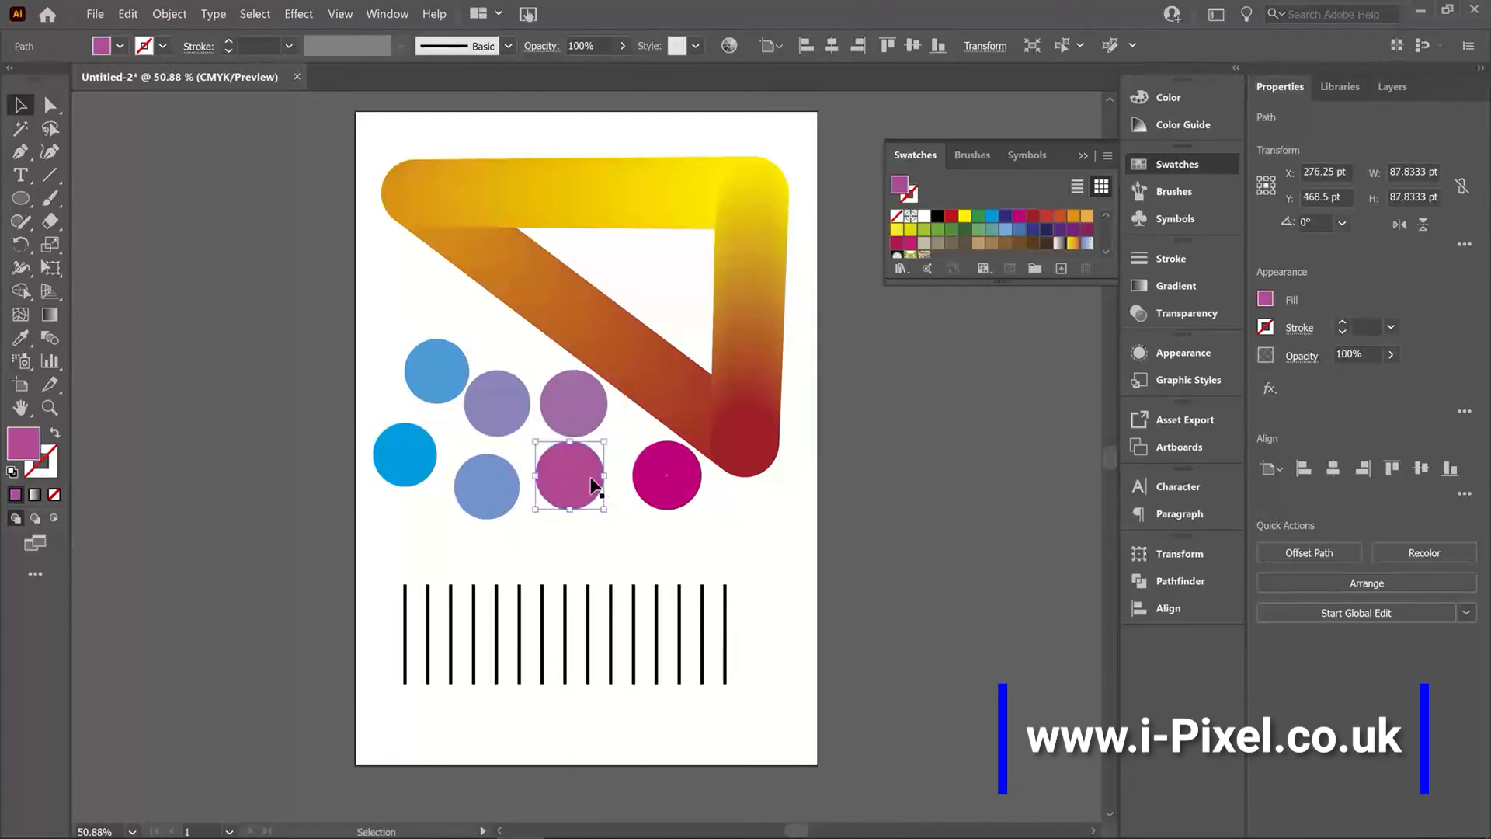
pyautogui.moveTo(674, 475); pyautogui.dragTo(546, 553)
# - Gather the scattered circles into a loose cluster near the artboard's left edge and deselect them
pyautogui.moveTo(567, 487); pyautogui.dragTo(487, 500)
pyautogui.moveTo(397, 454); pyautogui.dragTo(404, 352)
pyautogui.moveTo(513, 401); pyautogui.dragTo(481, 402)
pyautogui.moveTo(550, 476); pyautogui.dragTo(502, 462)
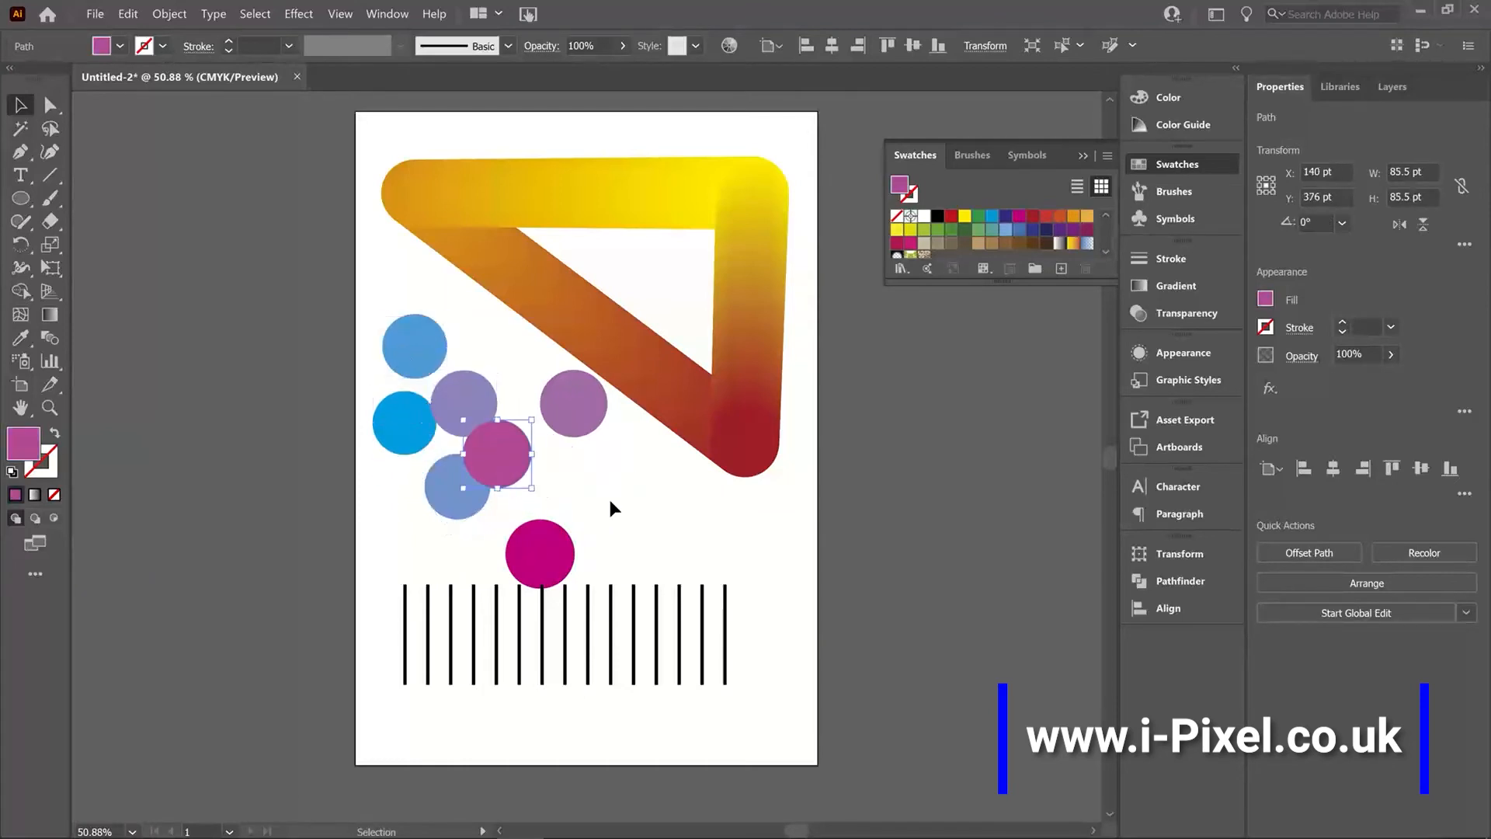
pyautogui.click(606, 572)
pyautogui.moveTo(530, 536); pyautogui.dragTo(481, 488)
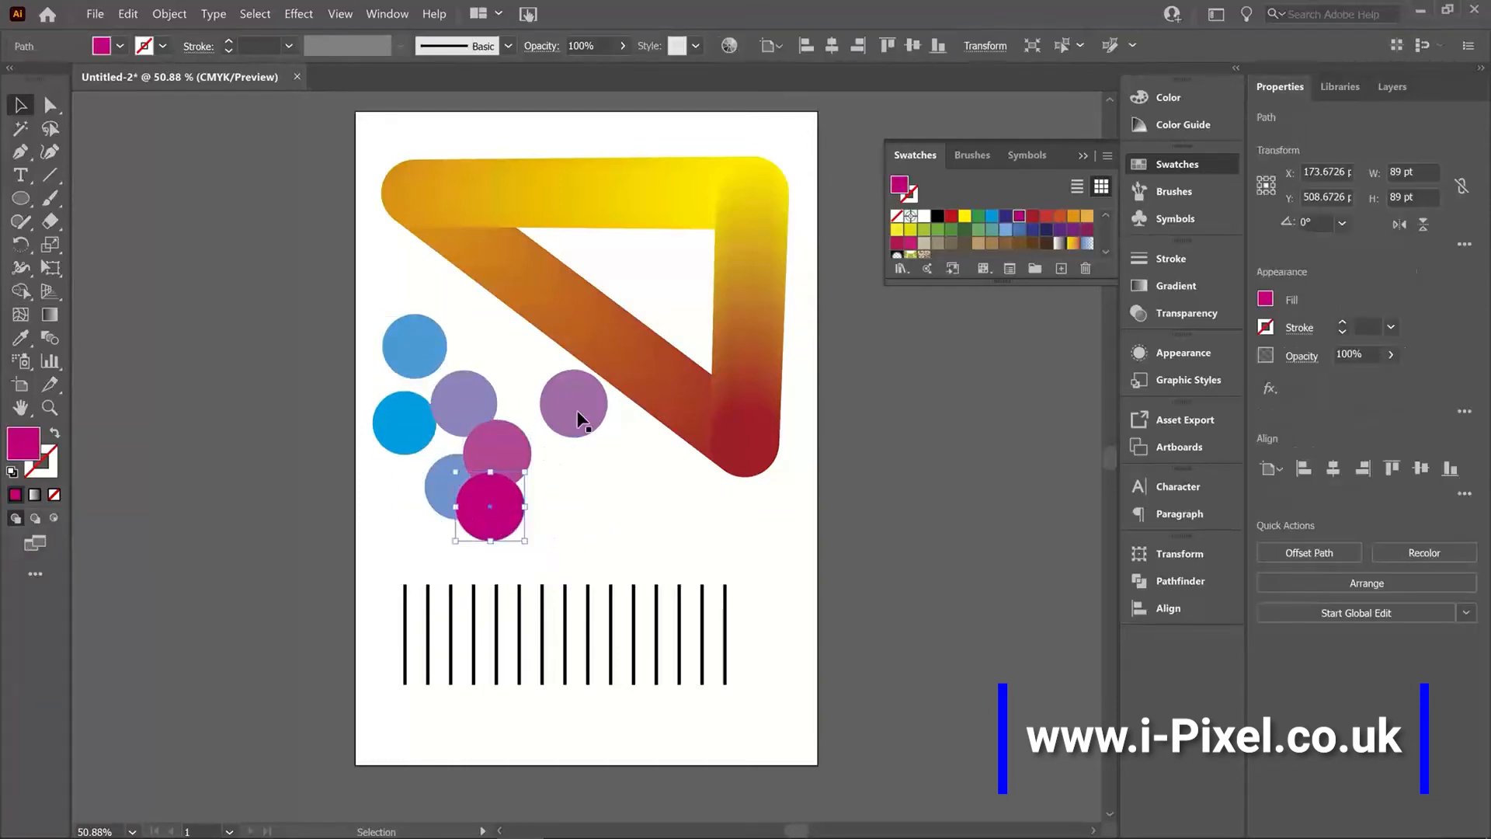
pyautogui.moveTo(571, 404); pyautogui.dragTo(495, 408)
pyautogui.click(622, 464)
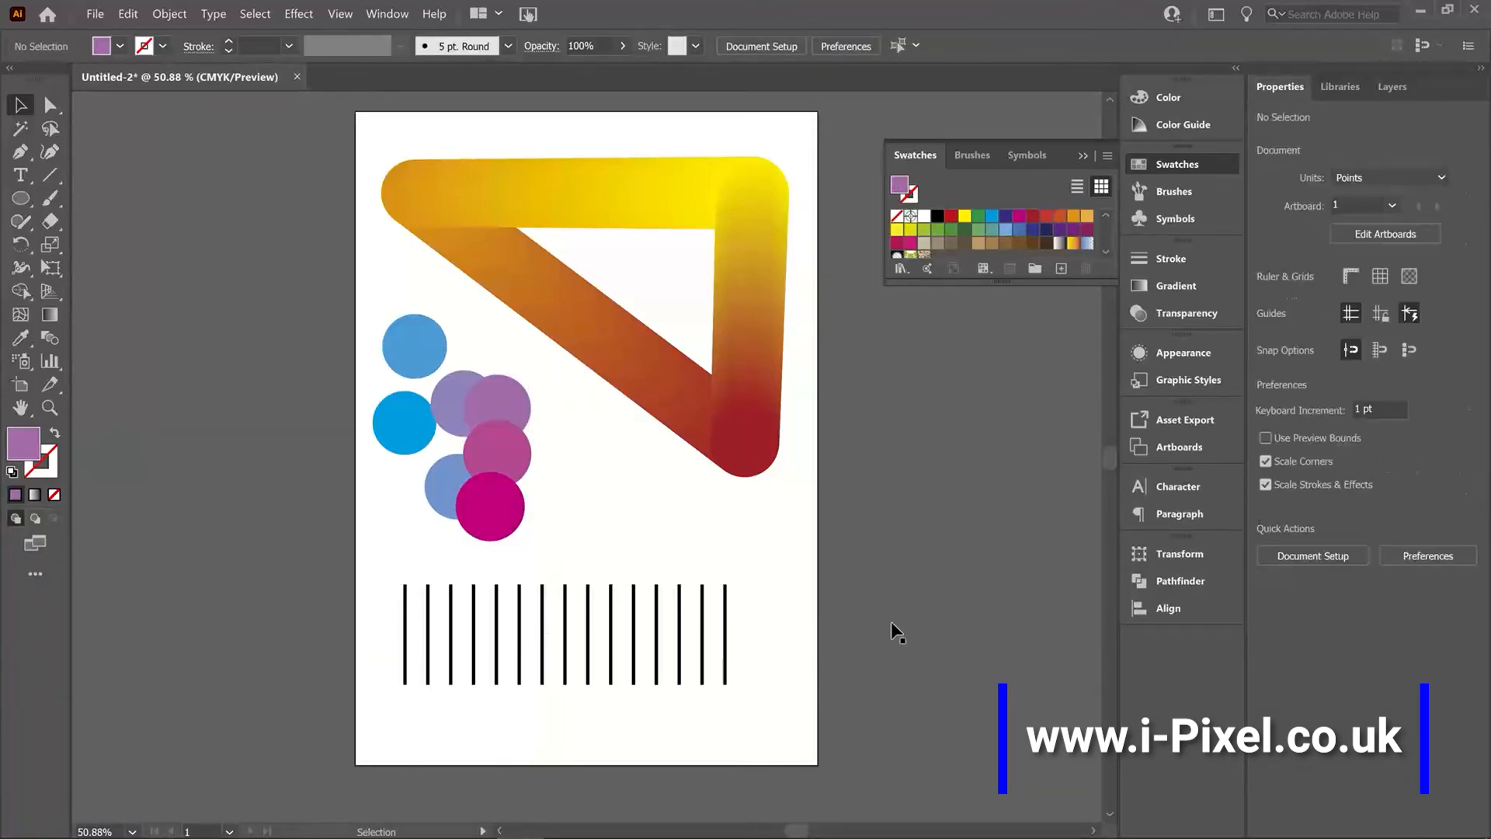
# - Move the triangular blend left, partly off the artboard, and draw a circle about 313 pt wide in the cleared space with purple stroke and no fill
pyautogui.moveTo(681, 468)
pyautogui.mouseDown()
pyautogui.moveTo(502, 391)
pyautogui.moveTo(412, 432)
pyautogui.mouseUp()
pyautogui.click(715, 396)
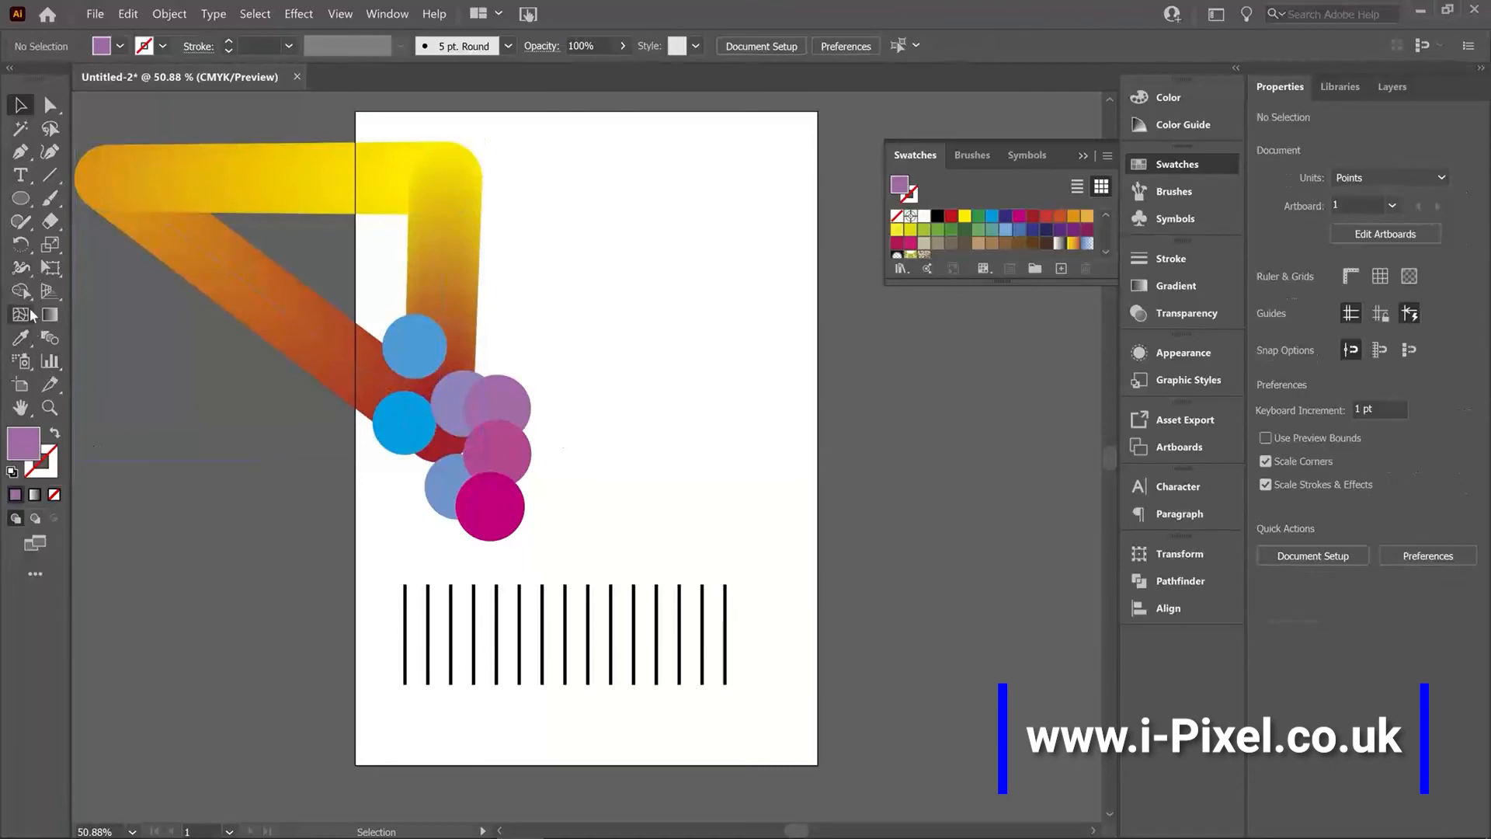
pyautogui.press('l')
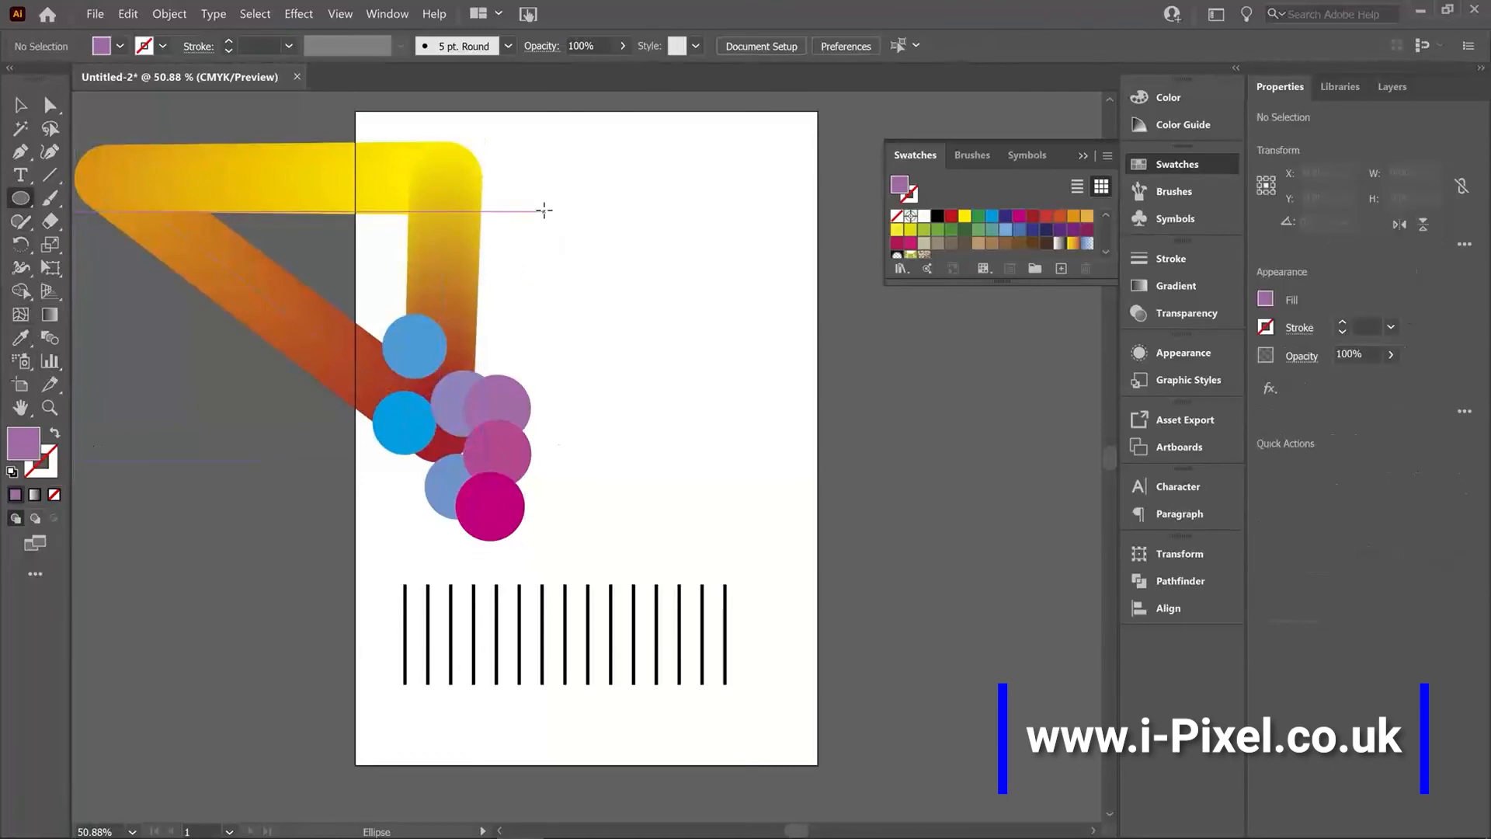
pyautogui.moveTo(544, 212); pyautogui.dragTo(785, 435)
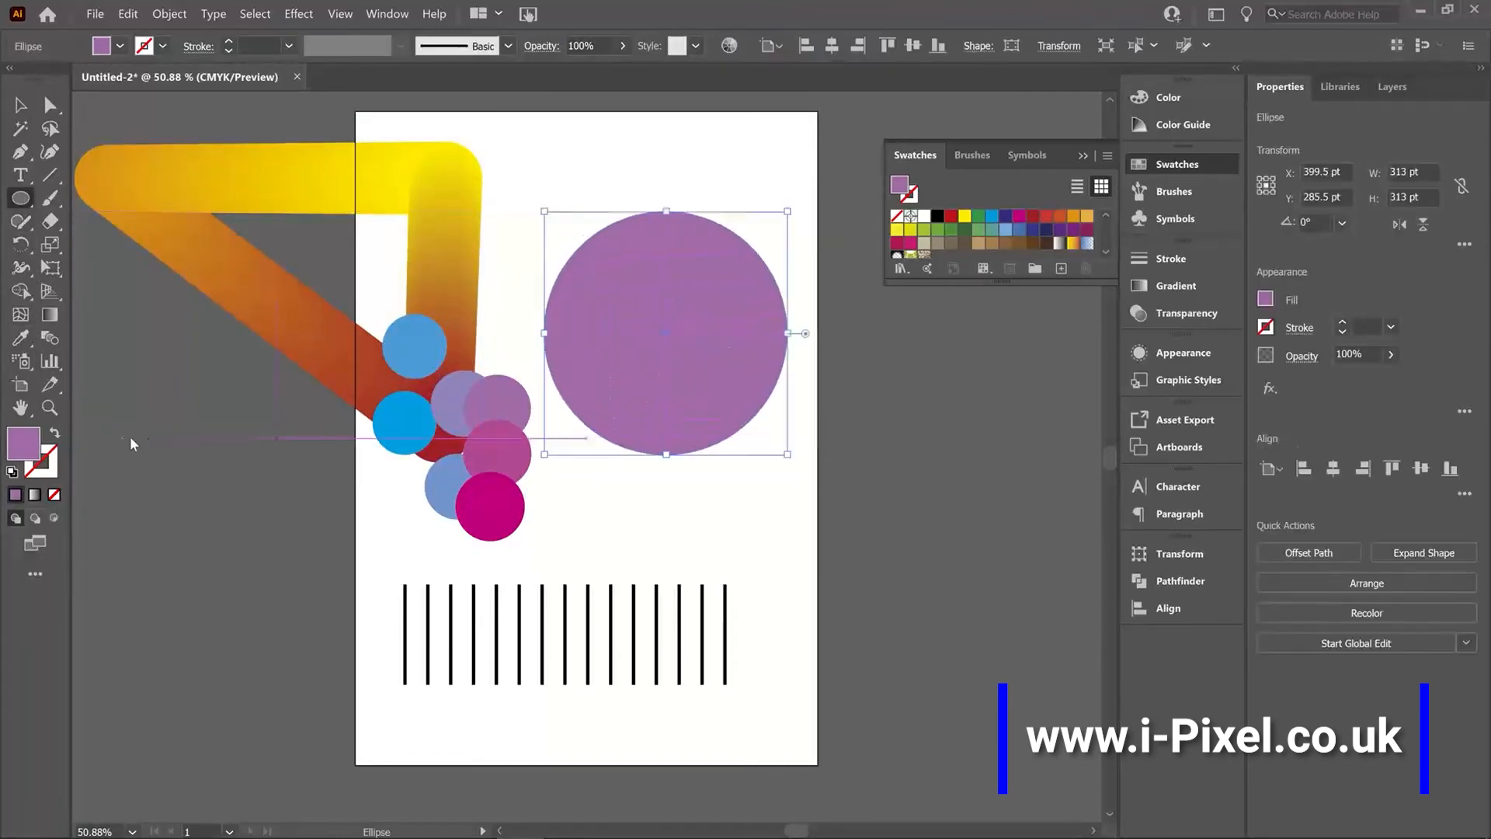
pyautogui.click(54, 433)
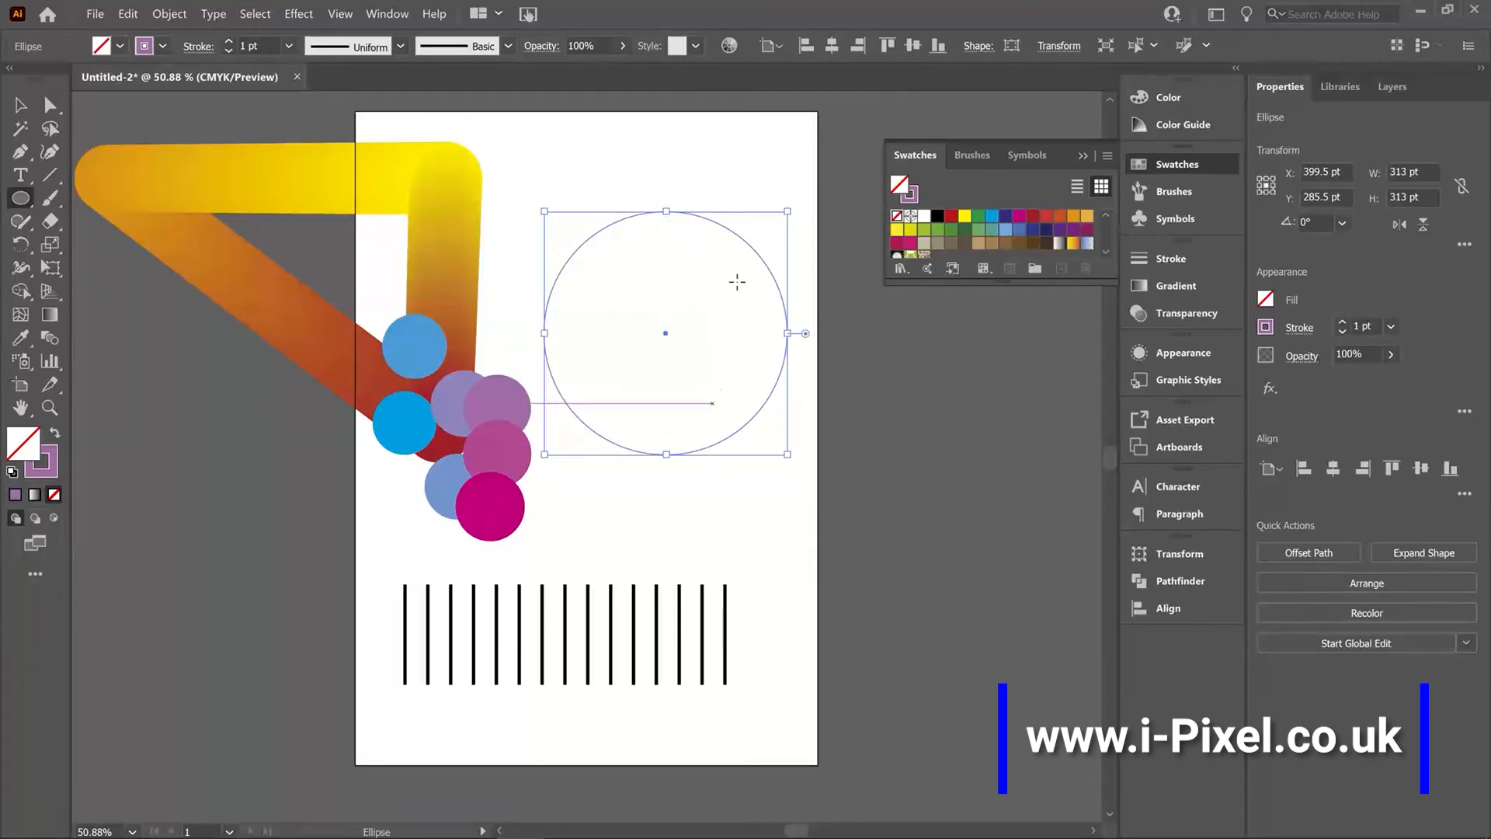
# - Make a concentric copy of the purple circle outline, scaled uniformly to 10%
pyautogui.rightClick(647, 285)
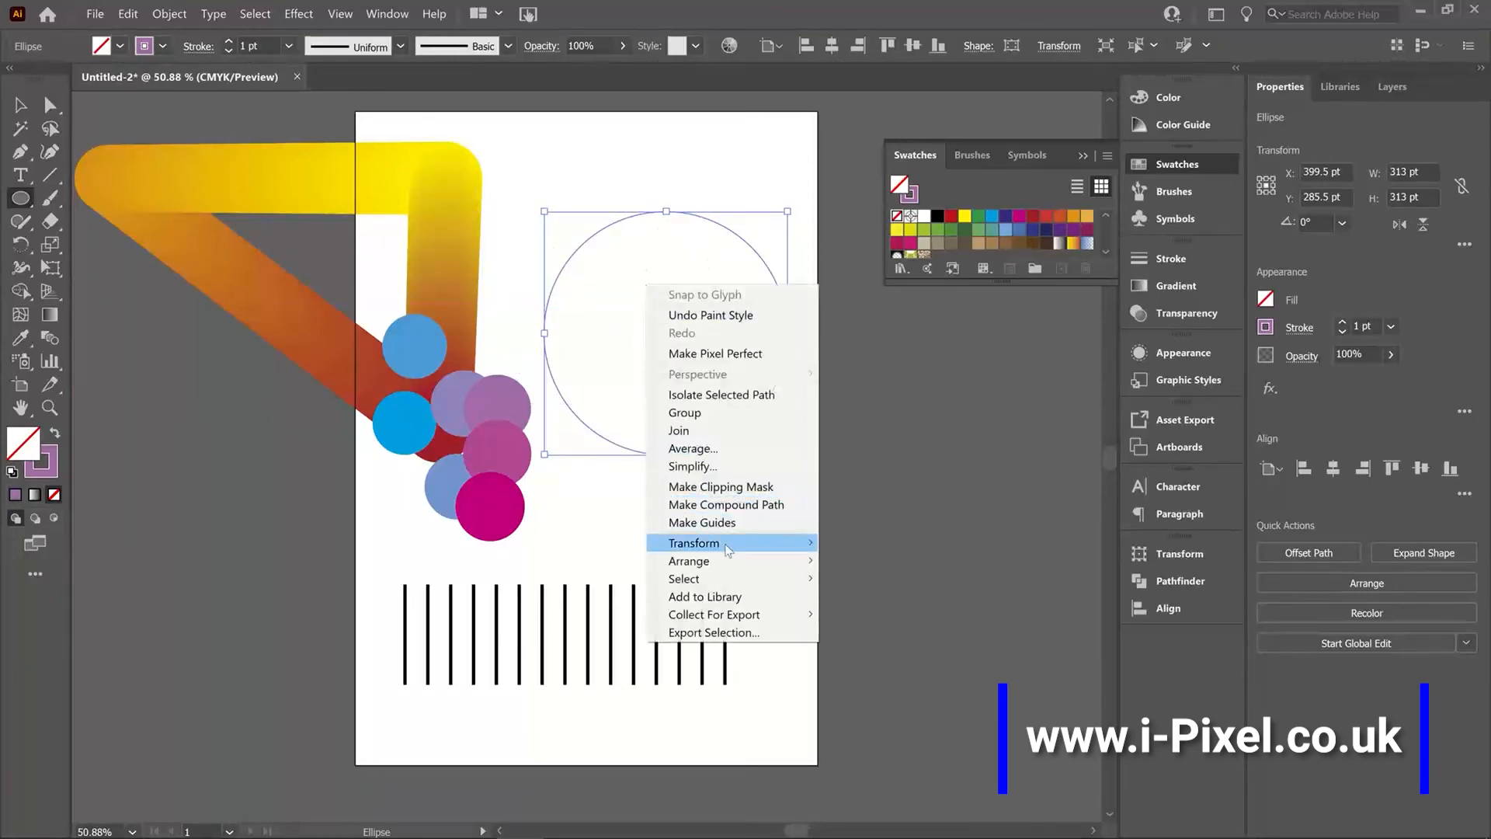
pyautogui.moveTo(730, 547)
pyautogui.click(857, 617)
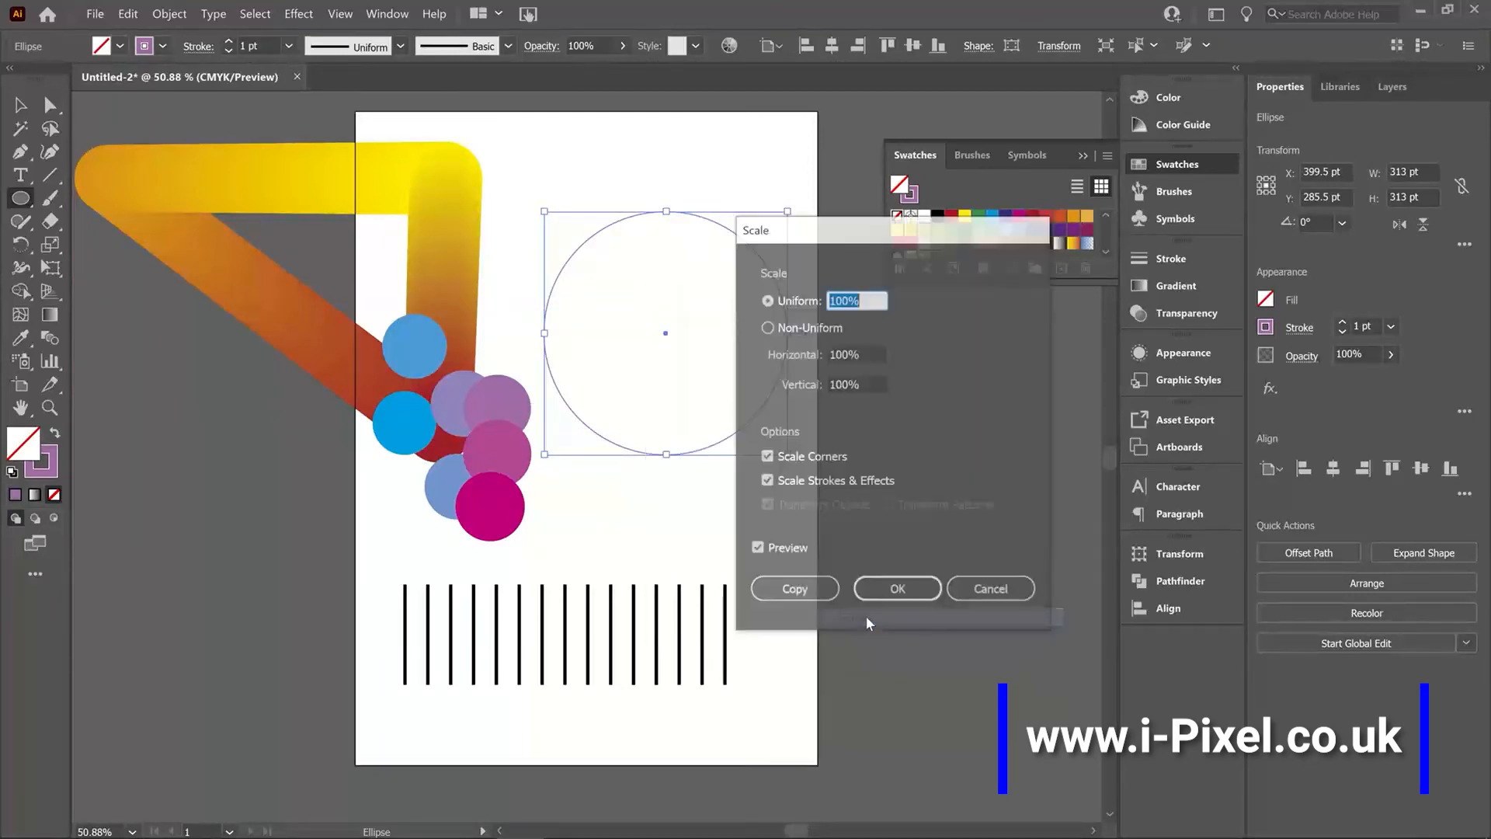
pyautogui.write('1')
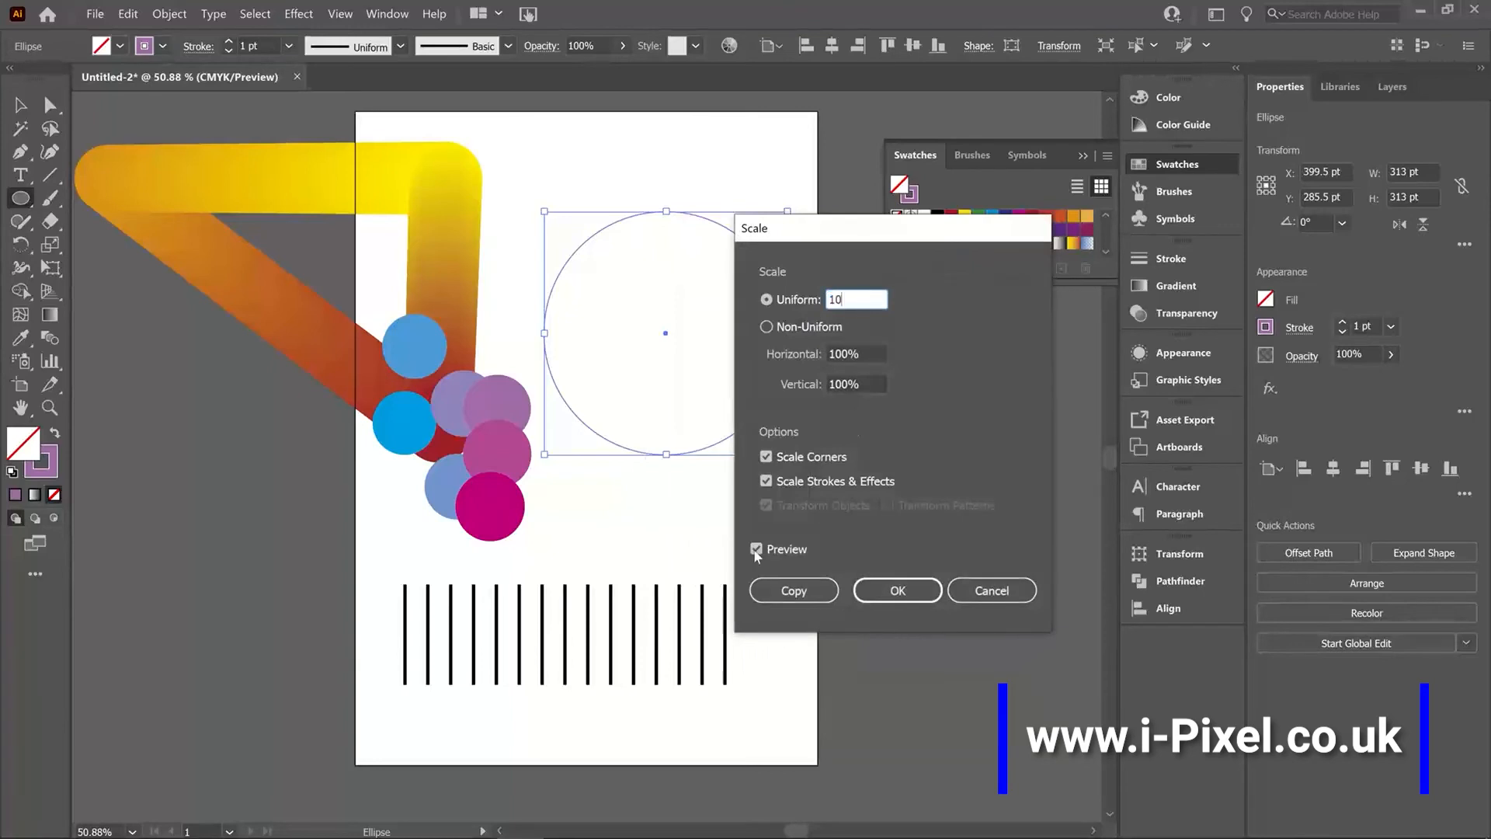
pyautogui.click(794, 590)
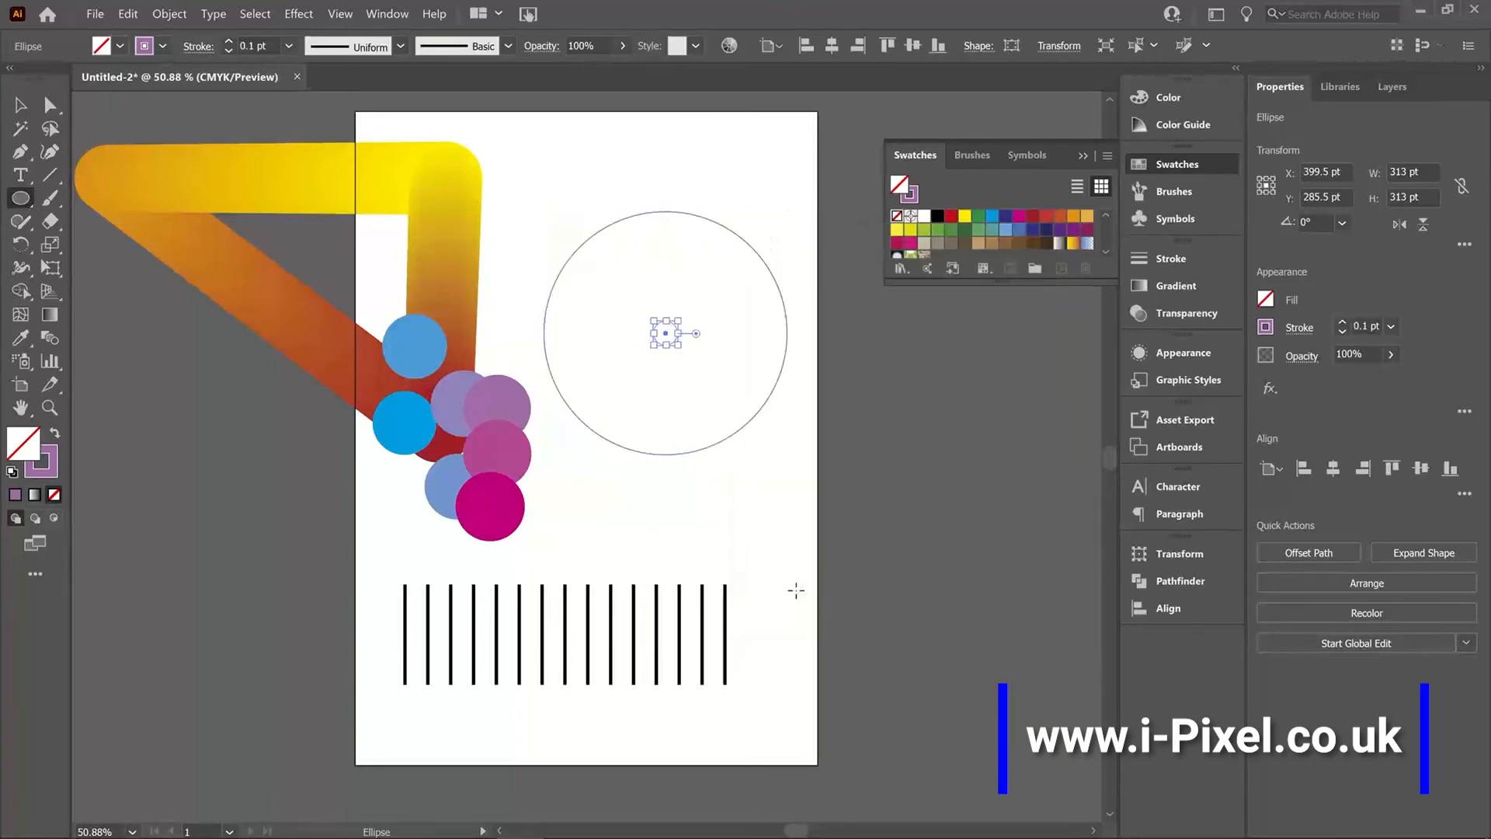
# - Blend the small inner circle with the large circle outline using the Blend tool
pyautogui.click(762, 525)
pyautogui.click(789, 459)
pyautogui.press('w')
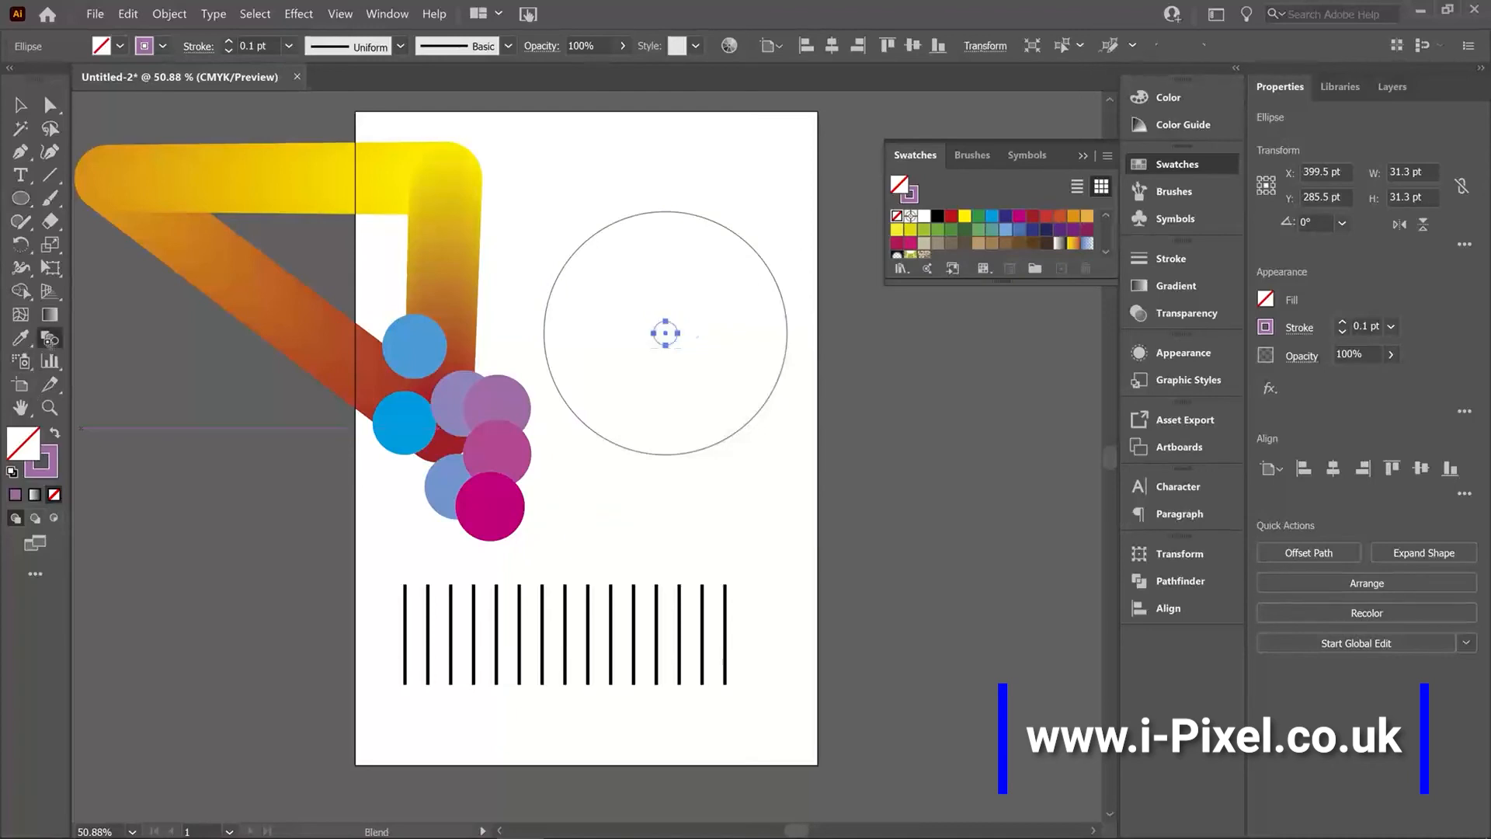
pyautogui.click(582, 423)
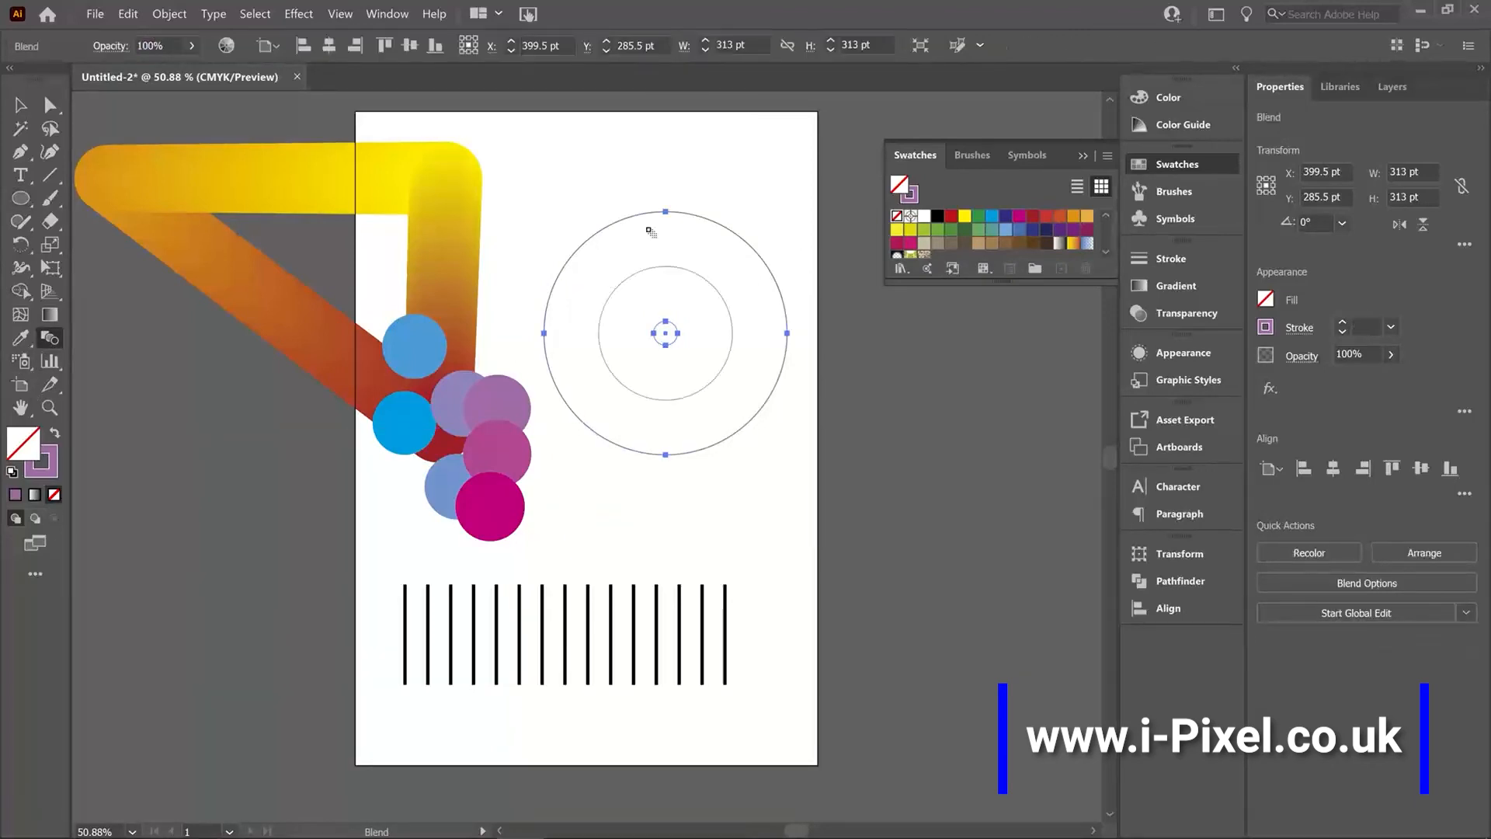
# - Set the circle blend's spacing to Specified Steps with 50 steps, previewing the change before applying it
pyautogui.click(168, 17)
pyautogui.moveTo(198, 459)
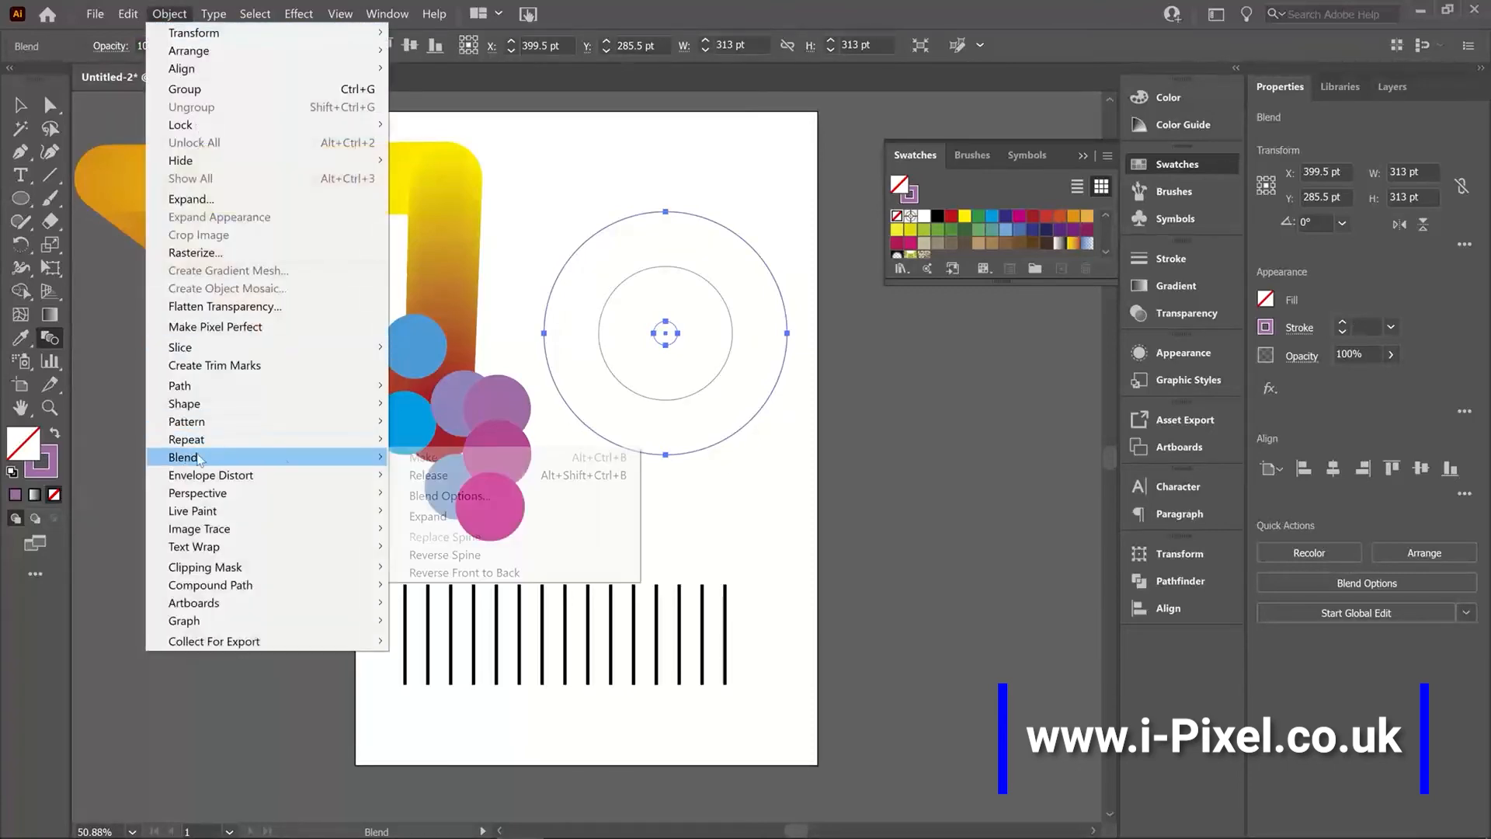
pyautogui.click(447, 495)
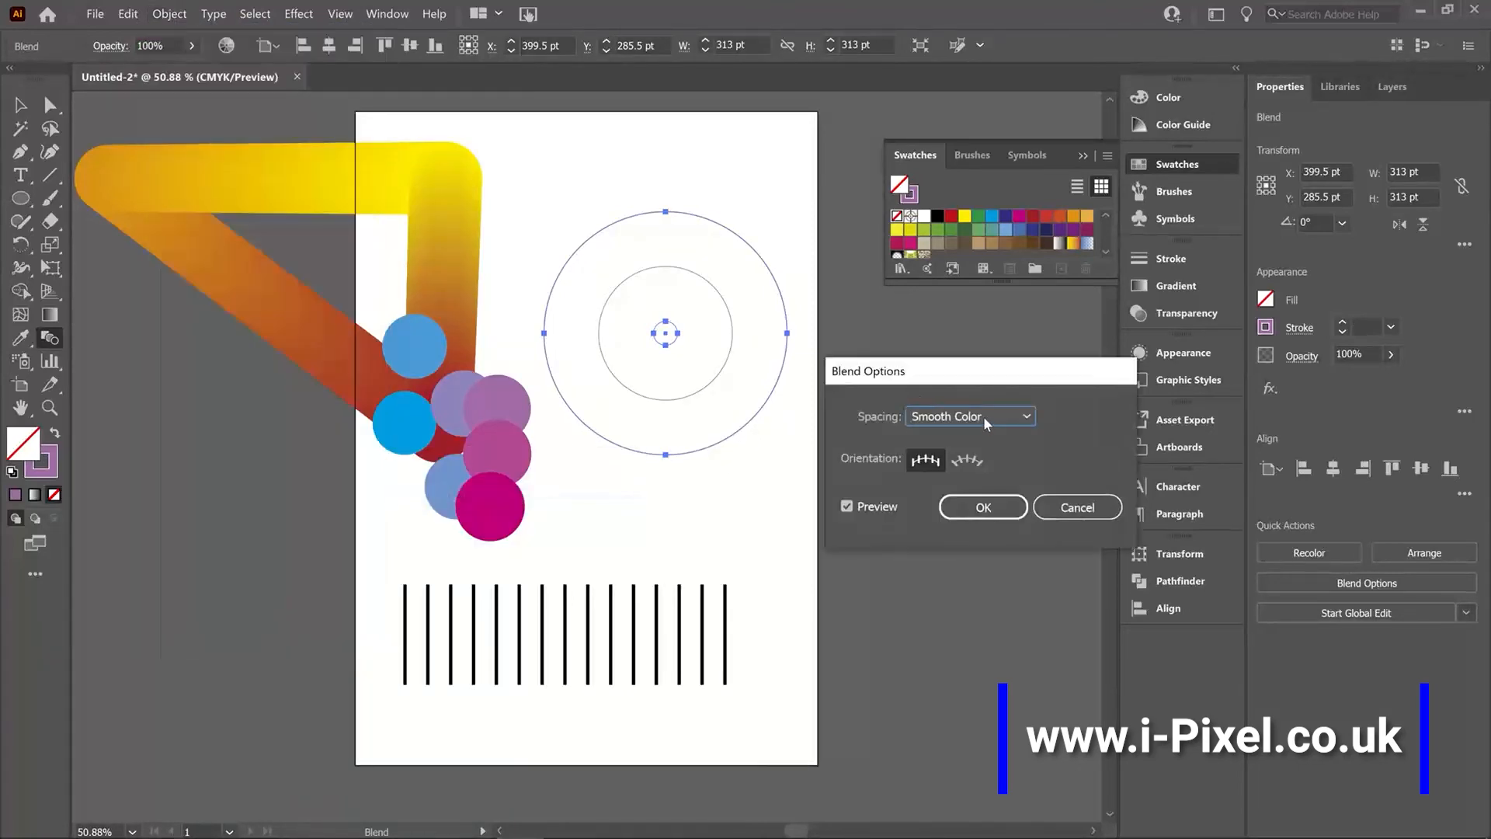
pyautogui.click(985, 417)
pyautogui.click(1003, 458)
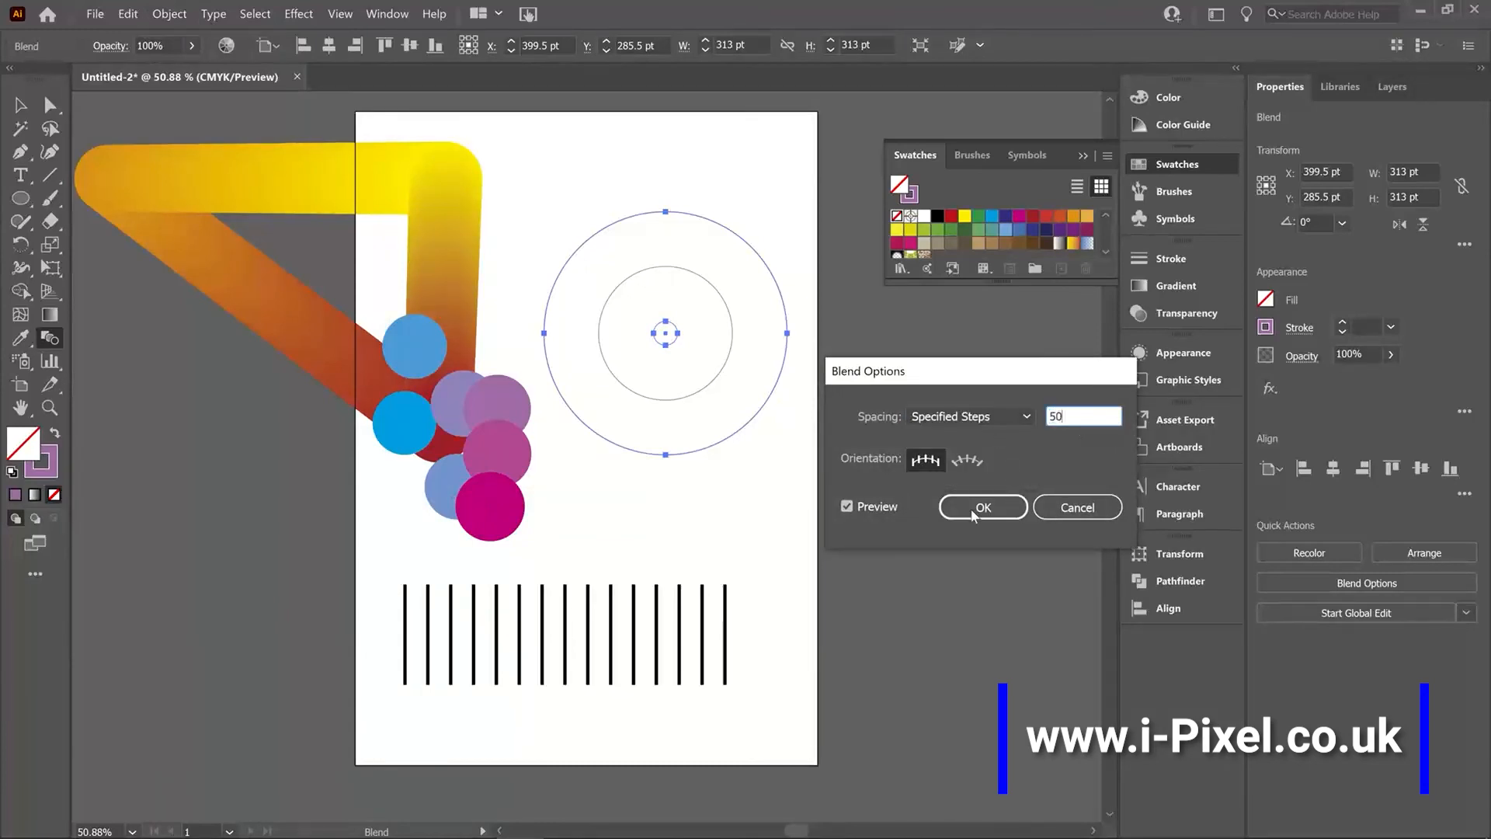
pyautogui.click(866, 510)
pyautogui.click(866, 507)
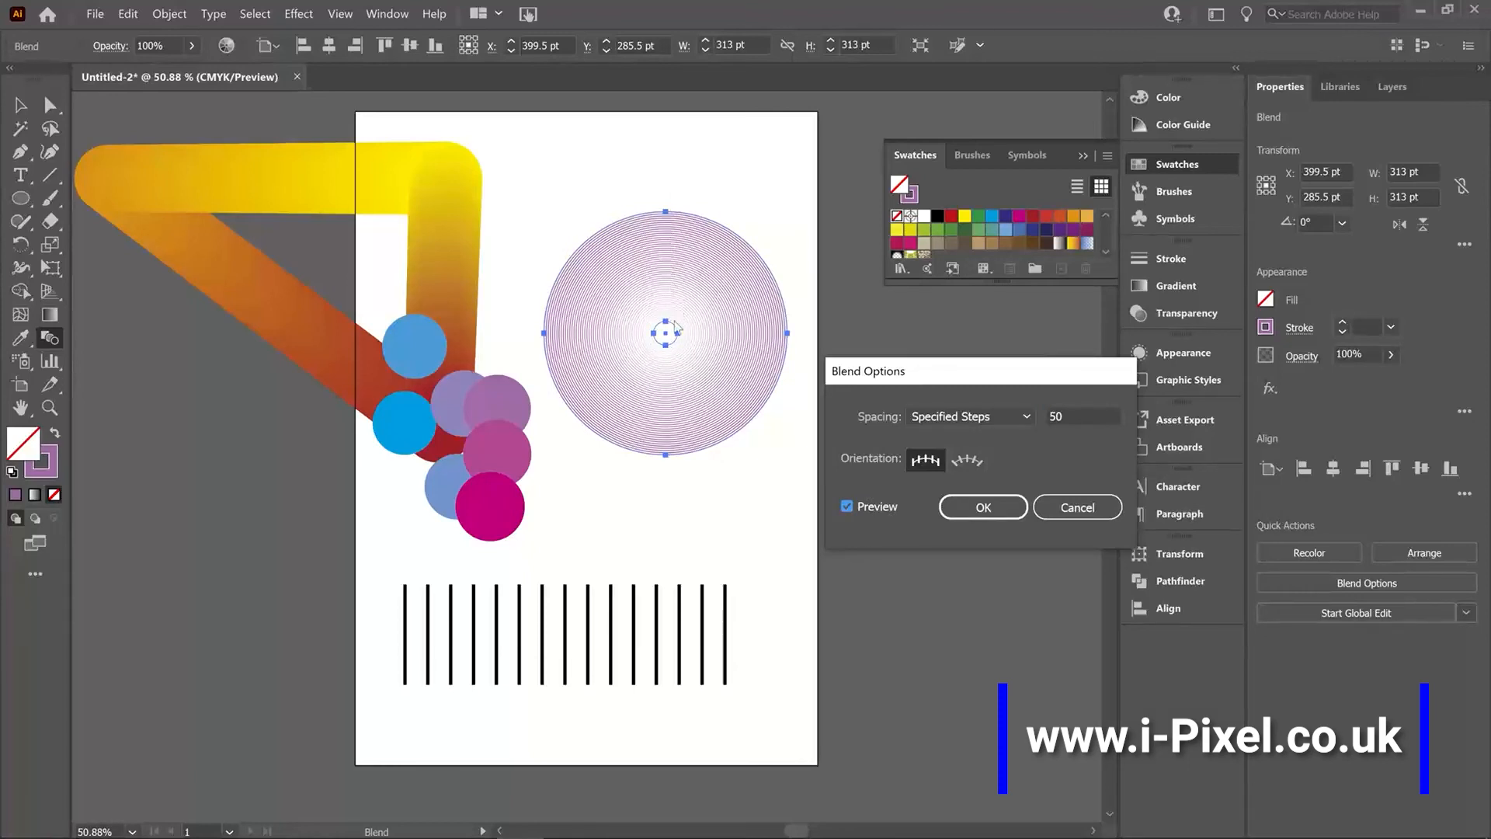
pyautogui.click(964, 507)
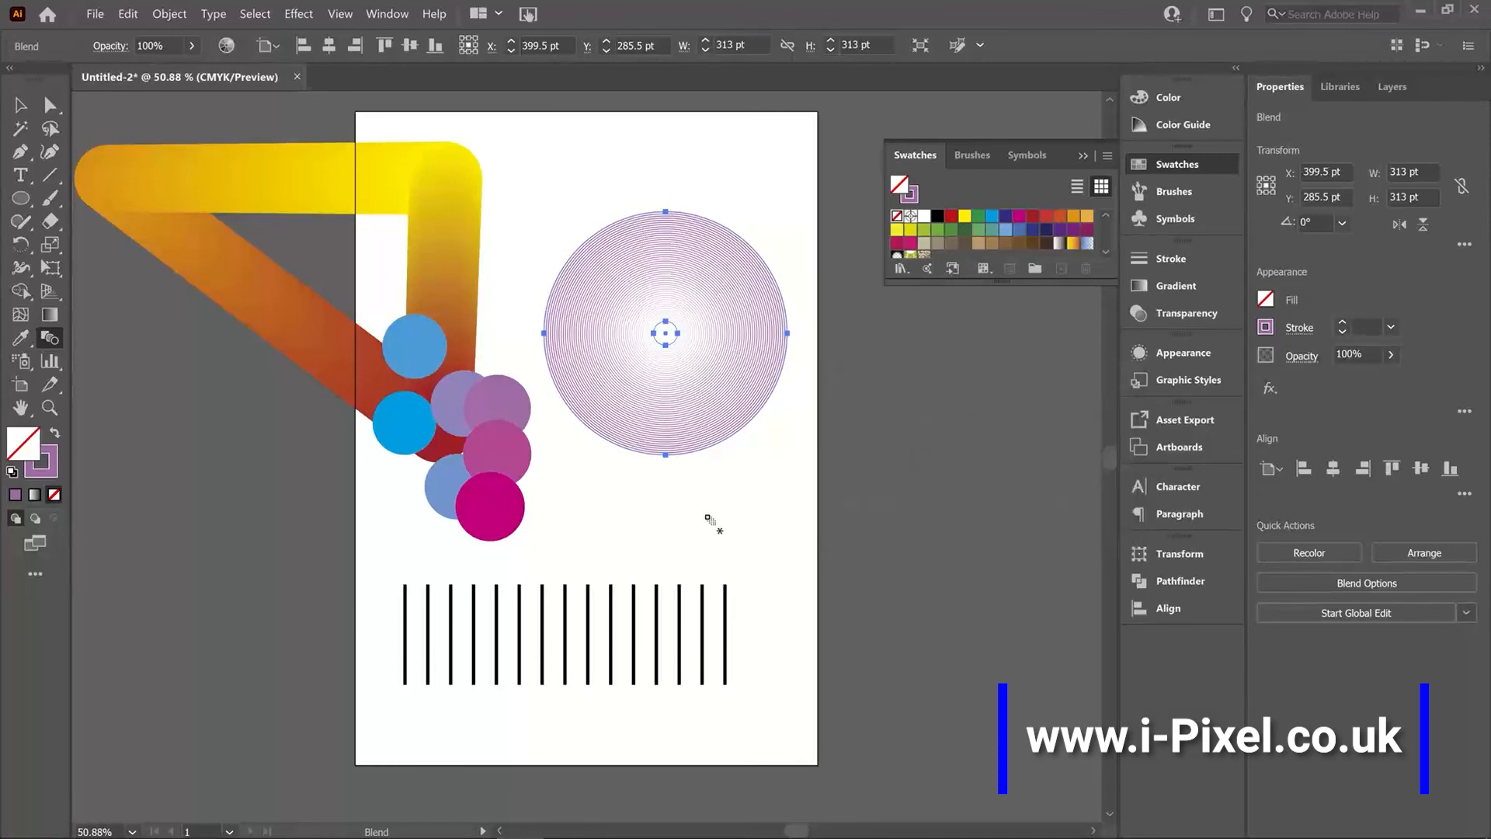
# - Directly reshape the blend's outer circle: move its right anchor to about X 676 pt, Y 290 pt and swing the bottom anchor's handle downward
pyautogui.click(67, 118)
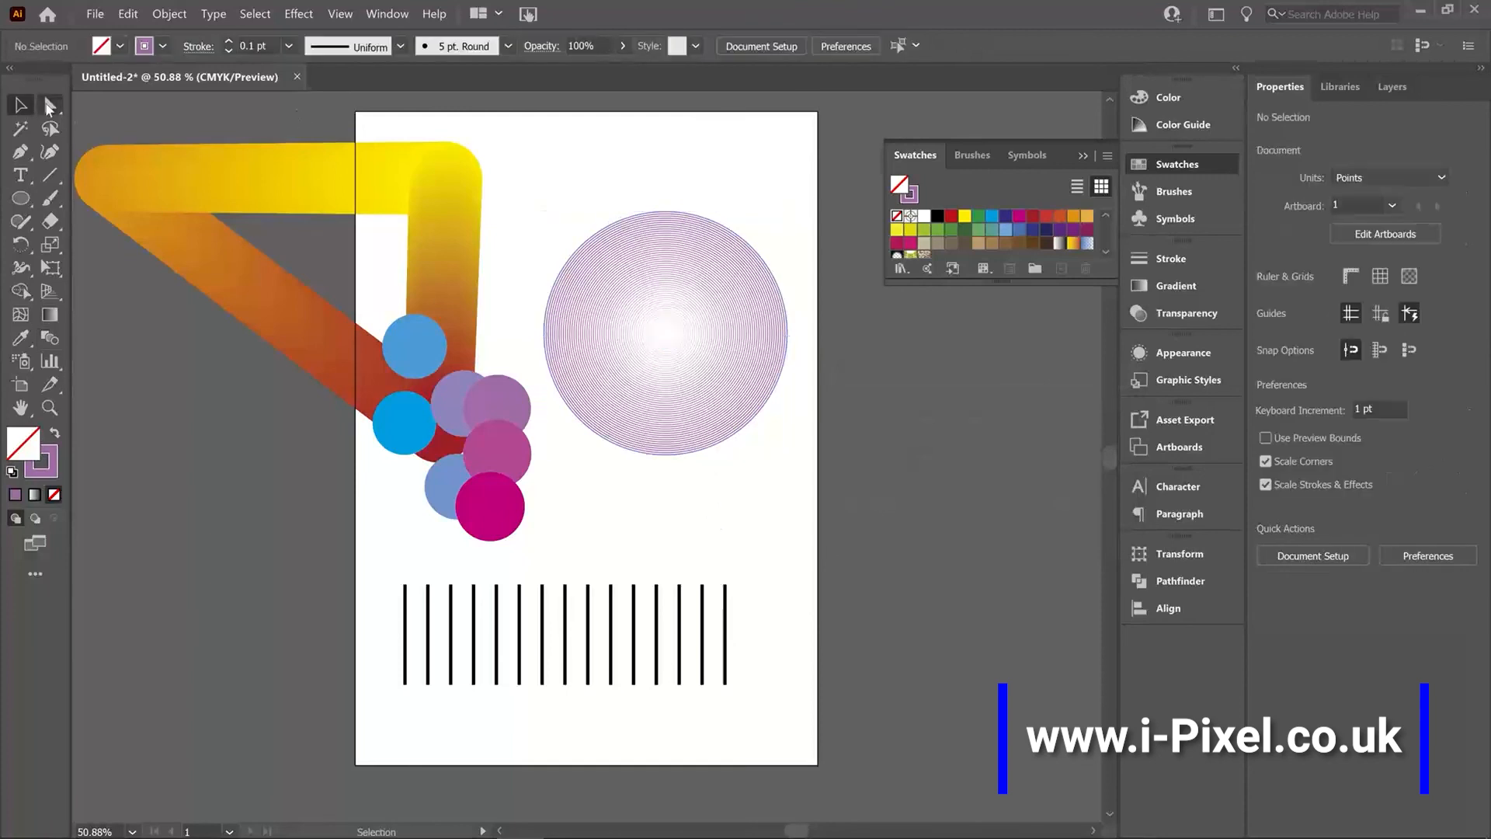
pyautogui.click(50, 105)
pyautogui.click(694, 362)
pyautogui.moveTo(787, 333); pyautogui.dragTo(882, 342)
pyautogui.moveTo(733, 456); pyautogui.dragTo(699, 511)
# - Bend the outer path further by pulling the left anchor's upper handle outward and the top anchor's handle up and across to the right
pyautogui.click(544, 334)
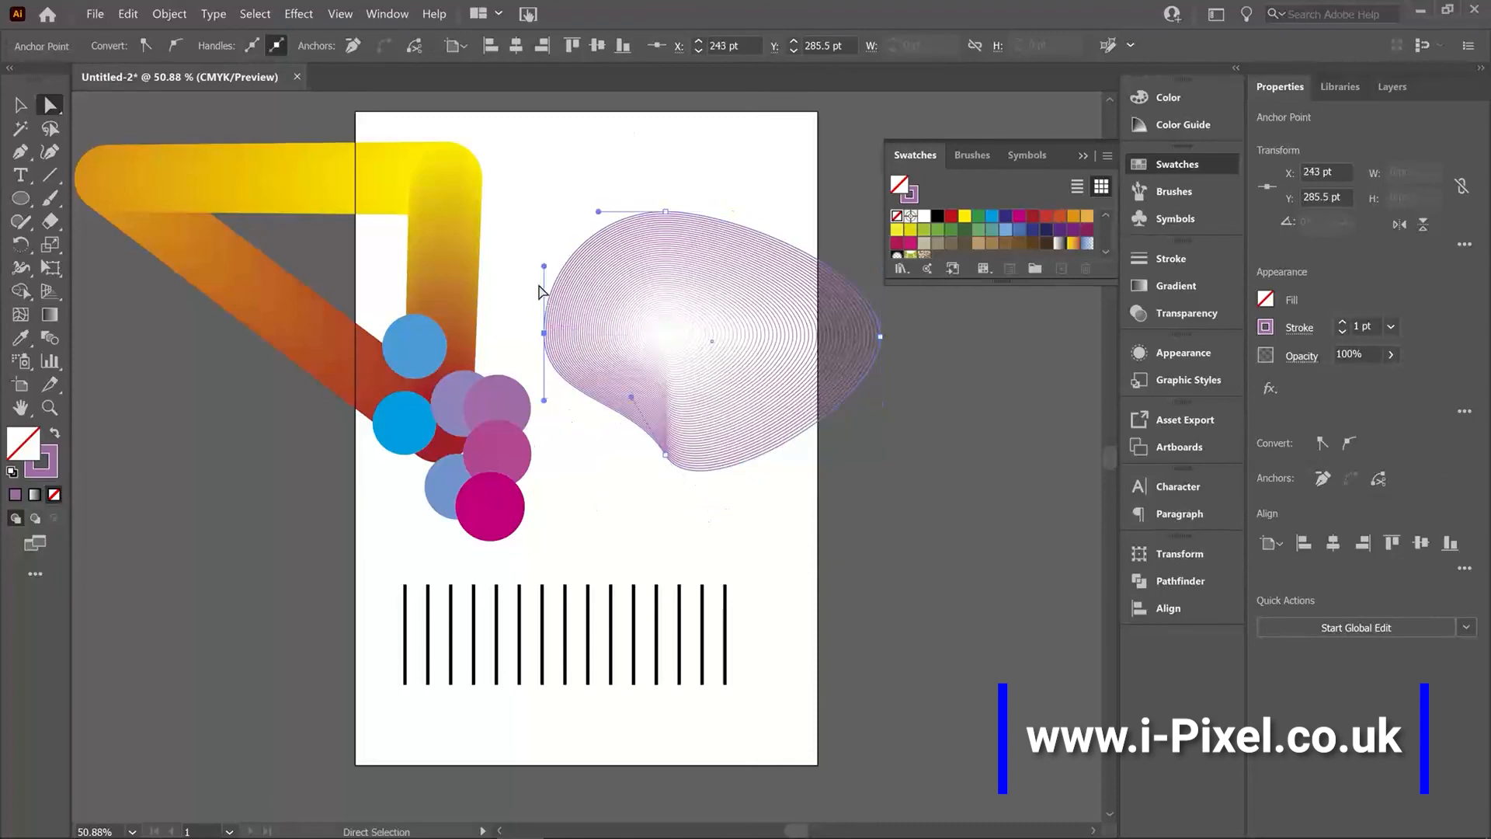
pyautogui.moveTo(544, 267); pyautogui.dragTo(478, 296)
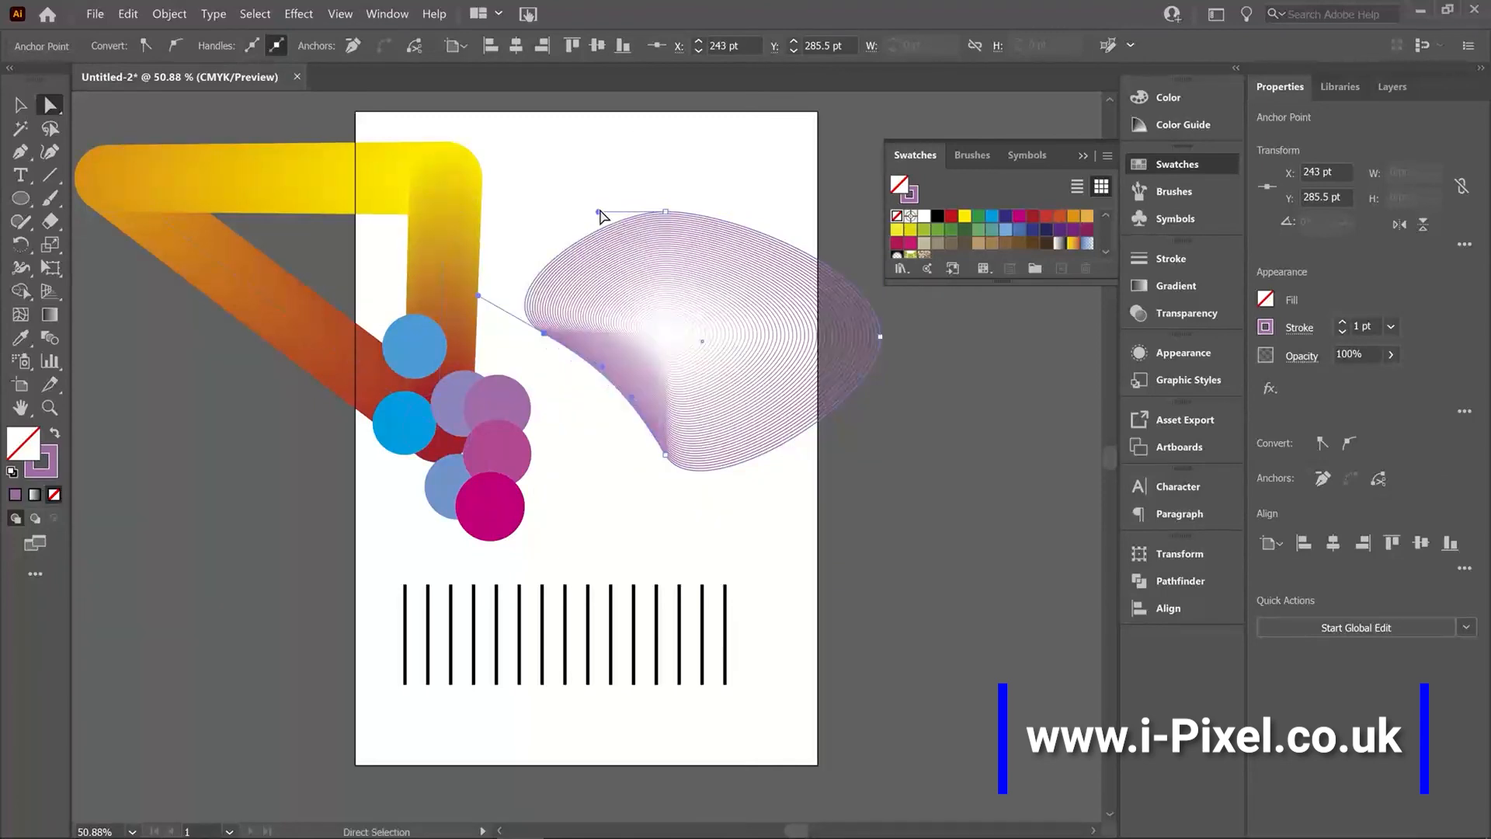
pyautogui.moveTo(599, 212); pyautogui.dragTo(686, 150)
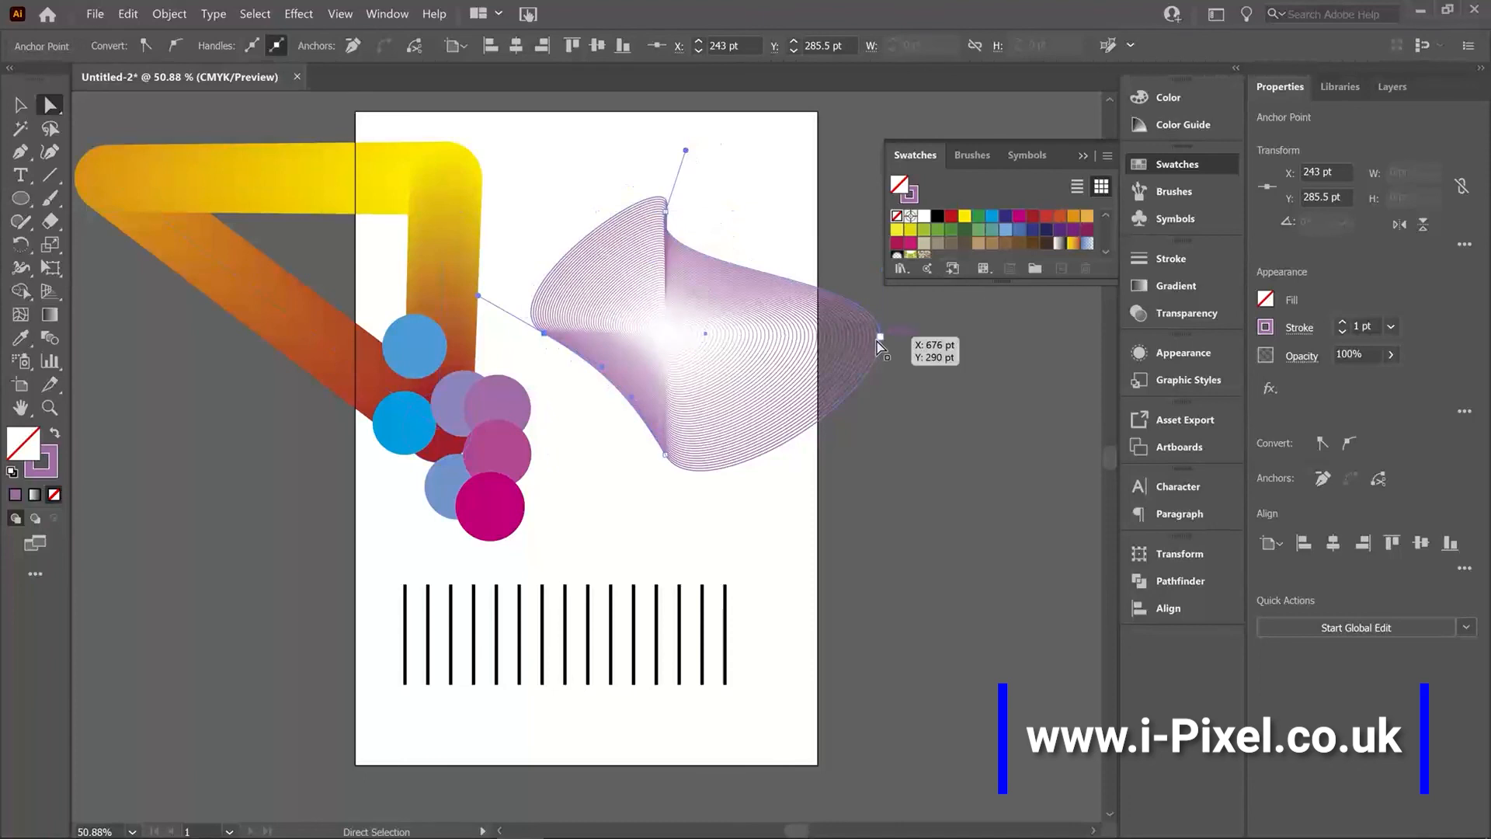
# - Move the outer path's right anchor inward to X 543 pt, Y 316 pt and rotate its handles to form a pointed corner
pyautogui.moveTo(881, 343); pyautogui.dragTo(778, 356)
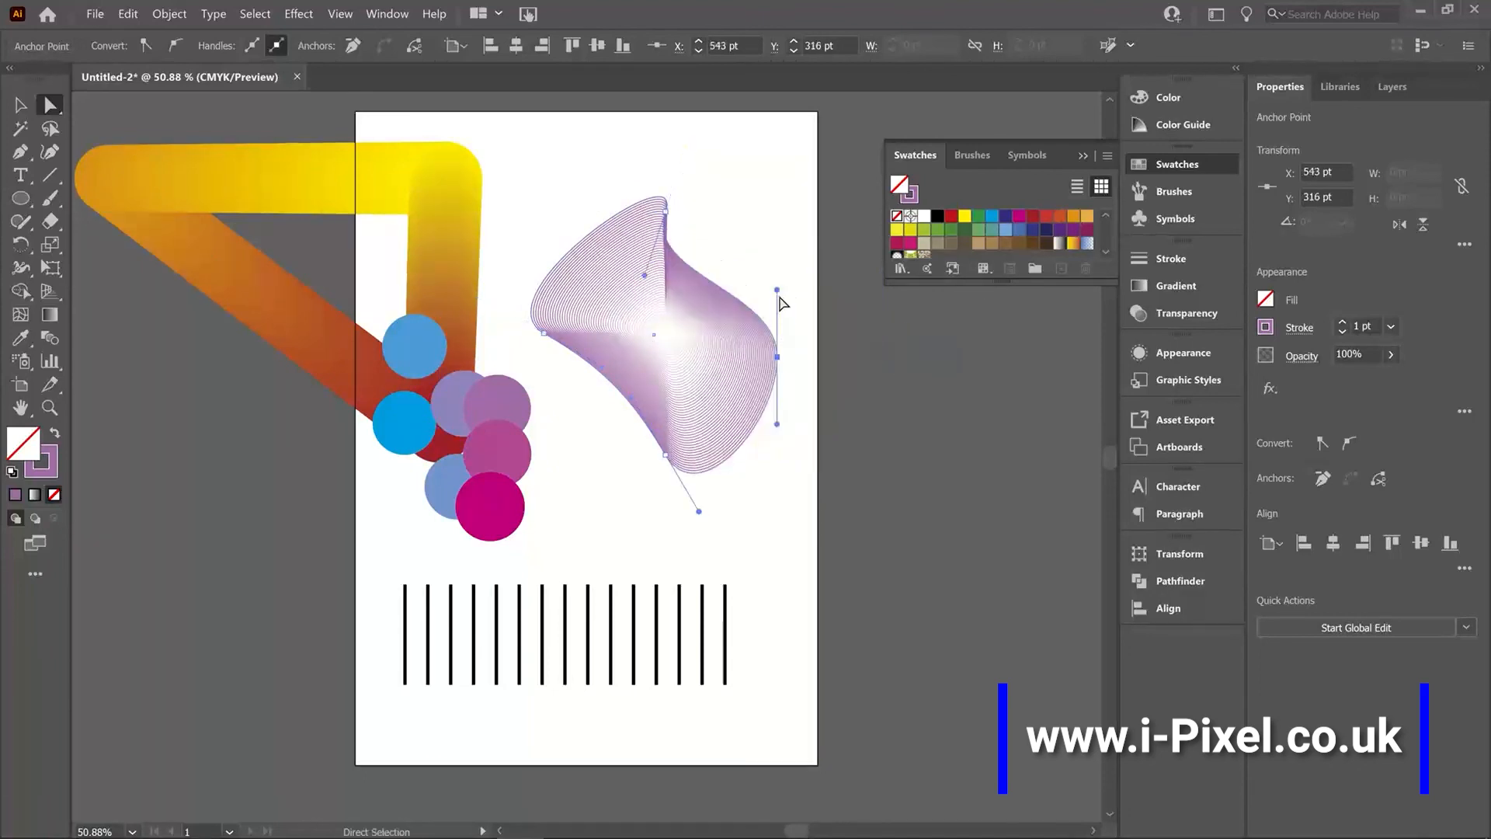
pyautogui.moveTo(778, 289); pyautogui.dragTo(825, 314)
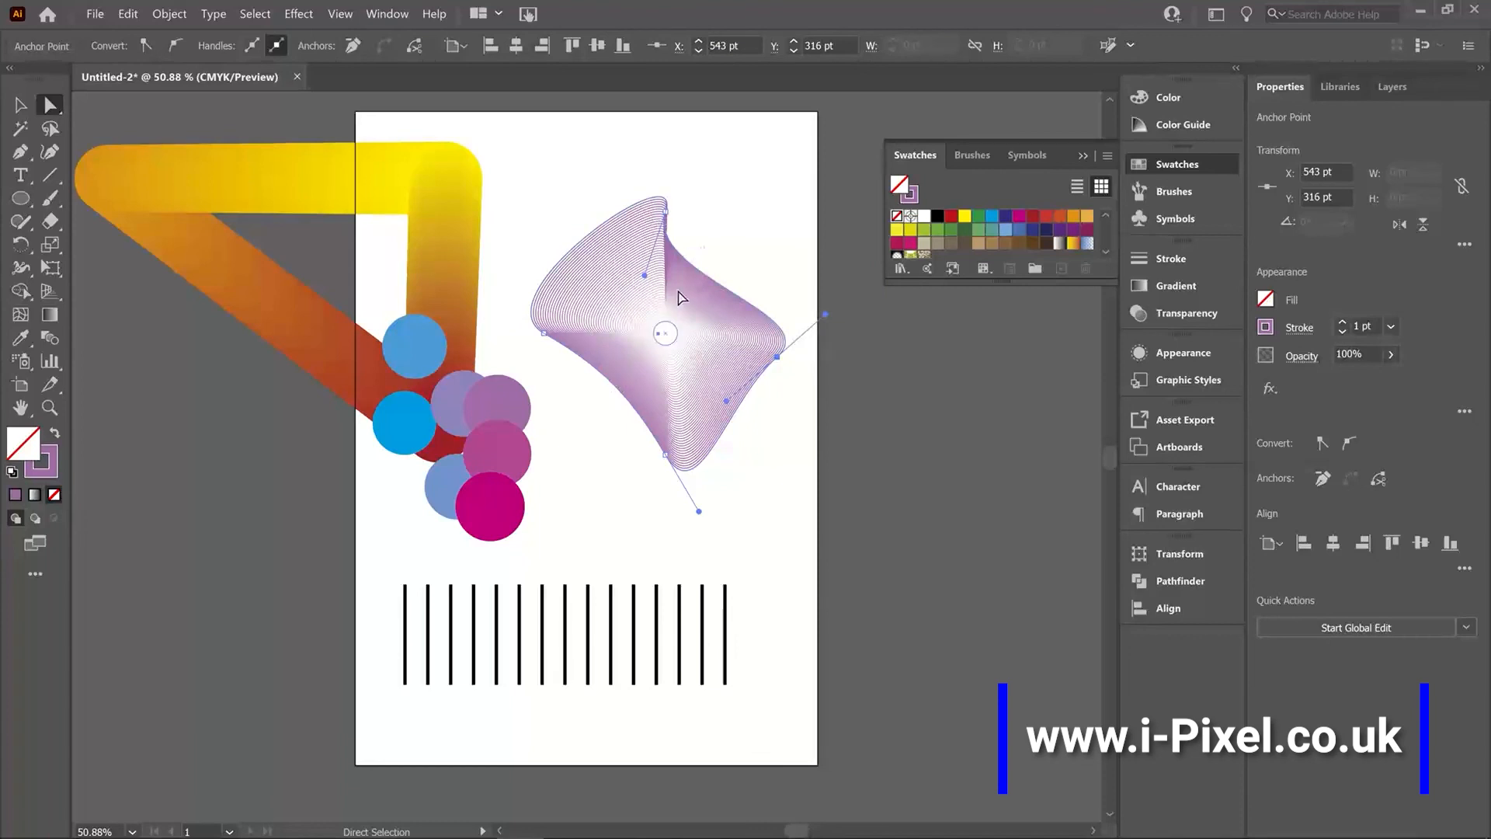
pyautogui.click(829, 322)
pyautogui.click(778, 357)
pyautogui.click(777, 357)
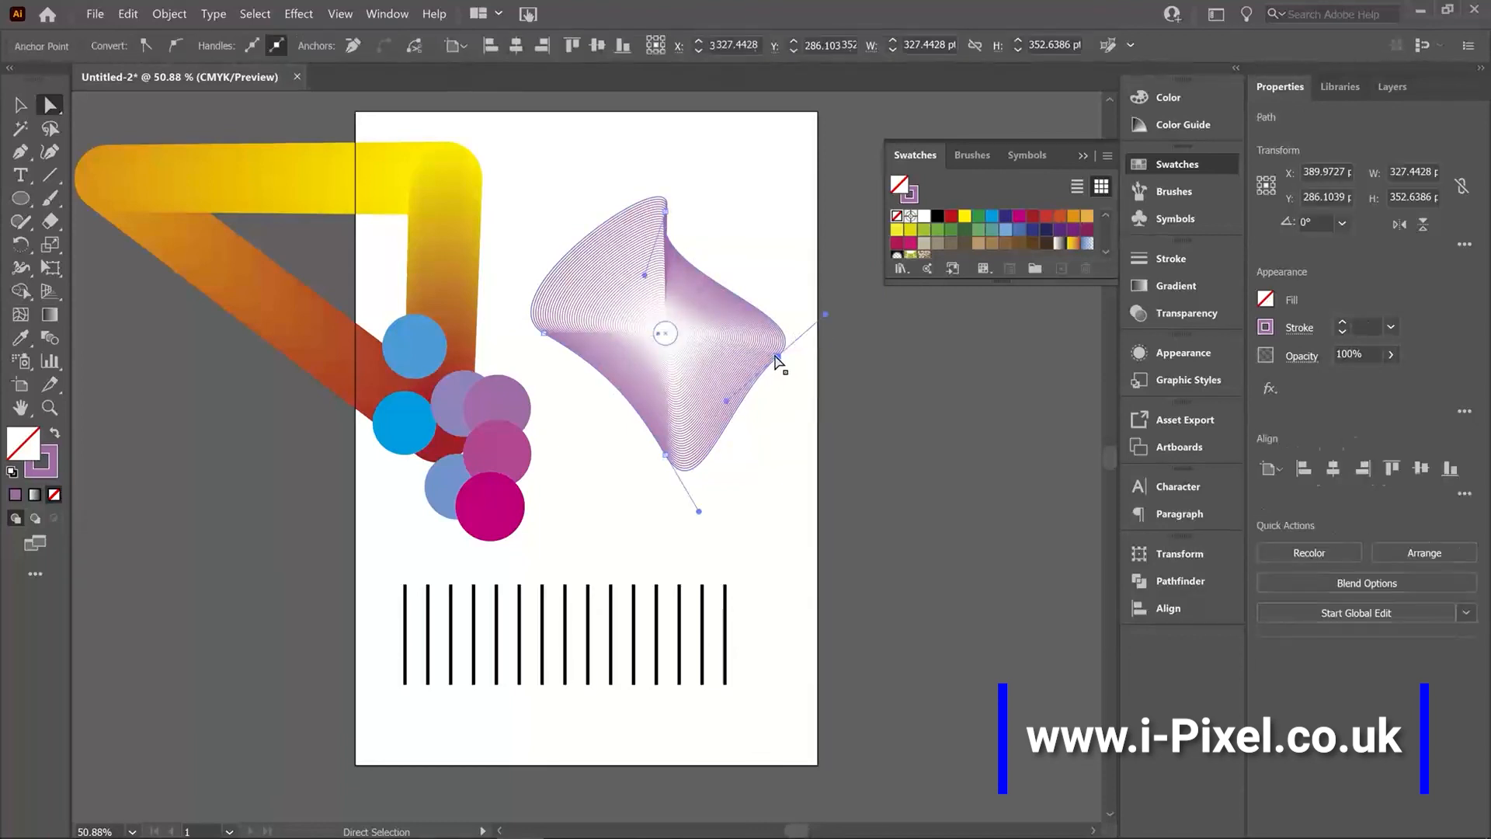
pyautogui.moveTo(825, 313); pyautogui.dragTo(834, 376)
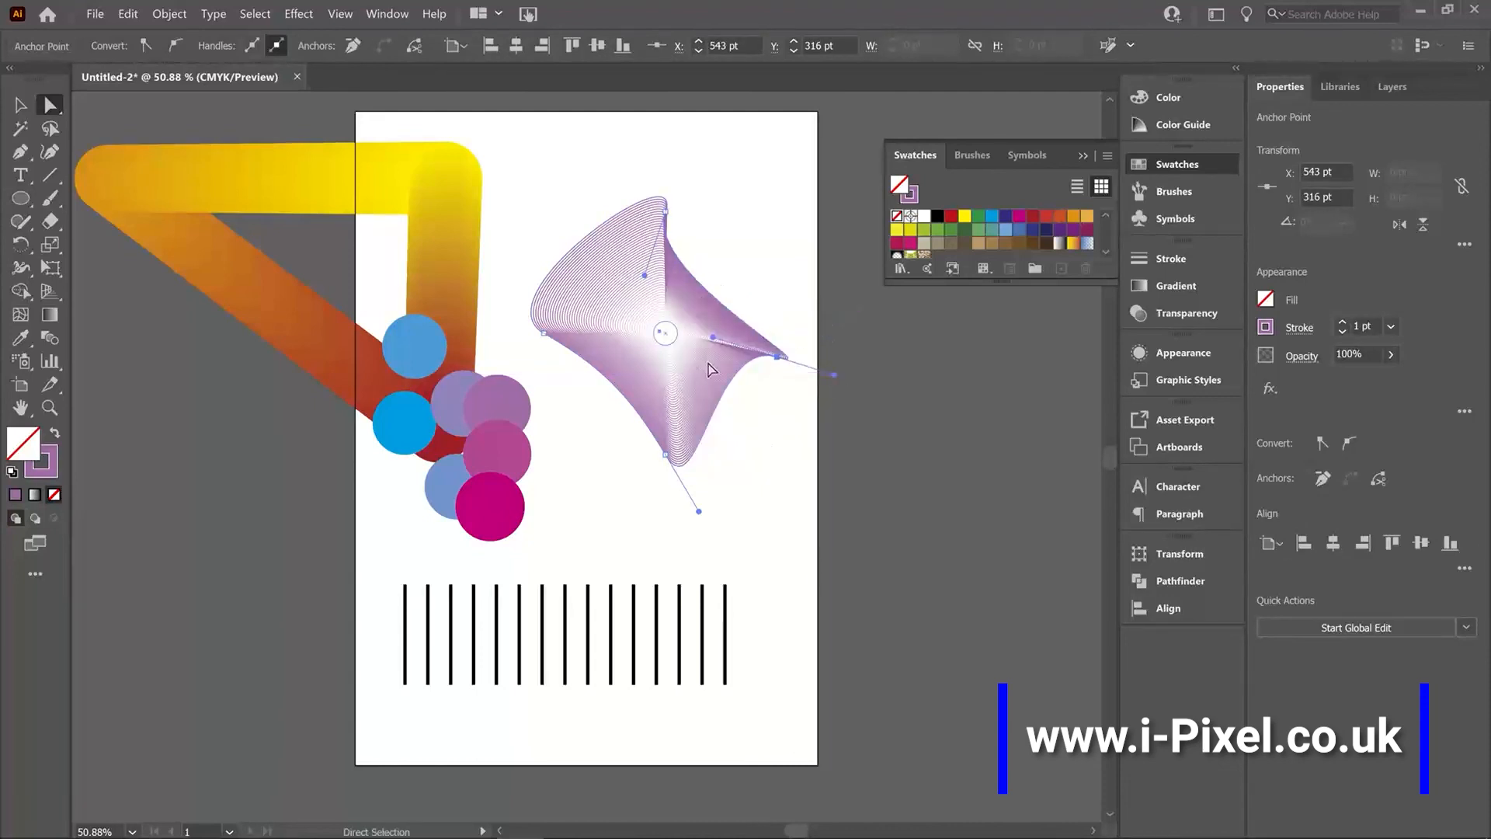
# - Release the distorted purple blend into its two original paths
pyautogui.click(44, 337)
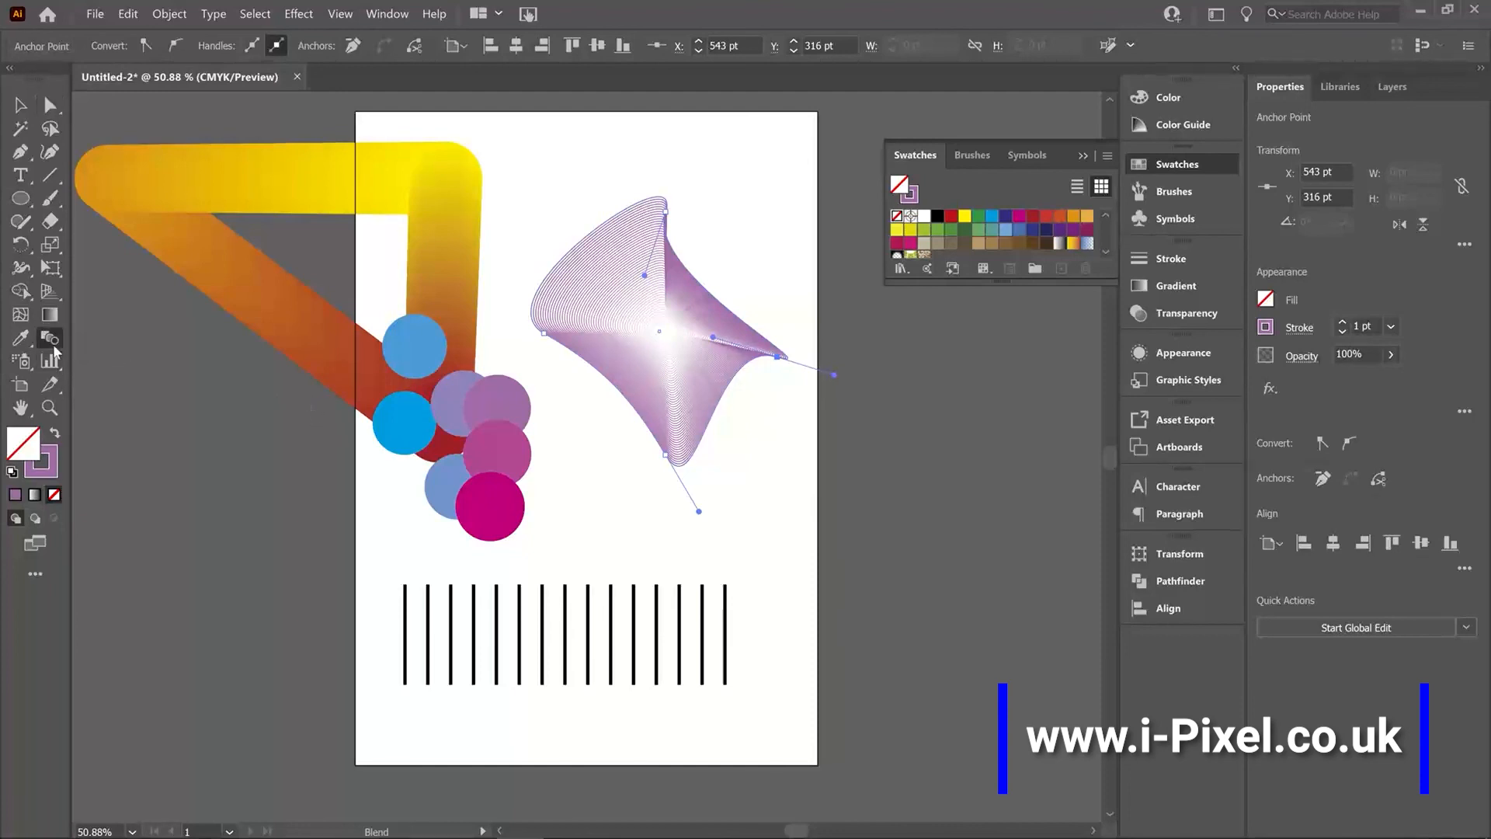
pyautogui.click(170, 14)
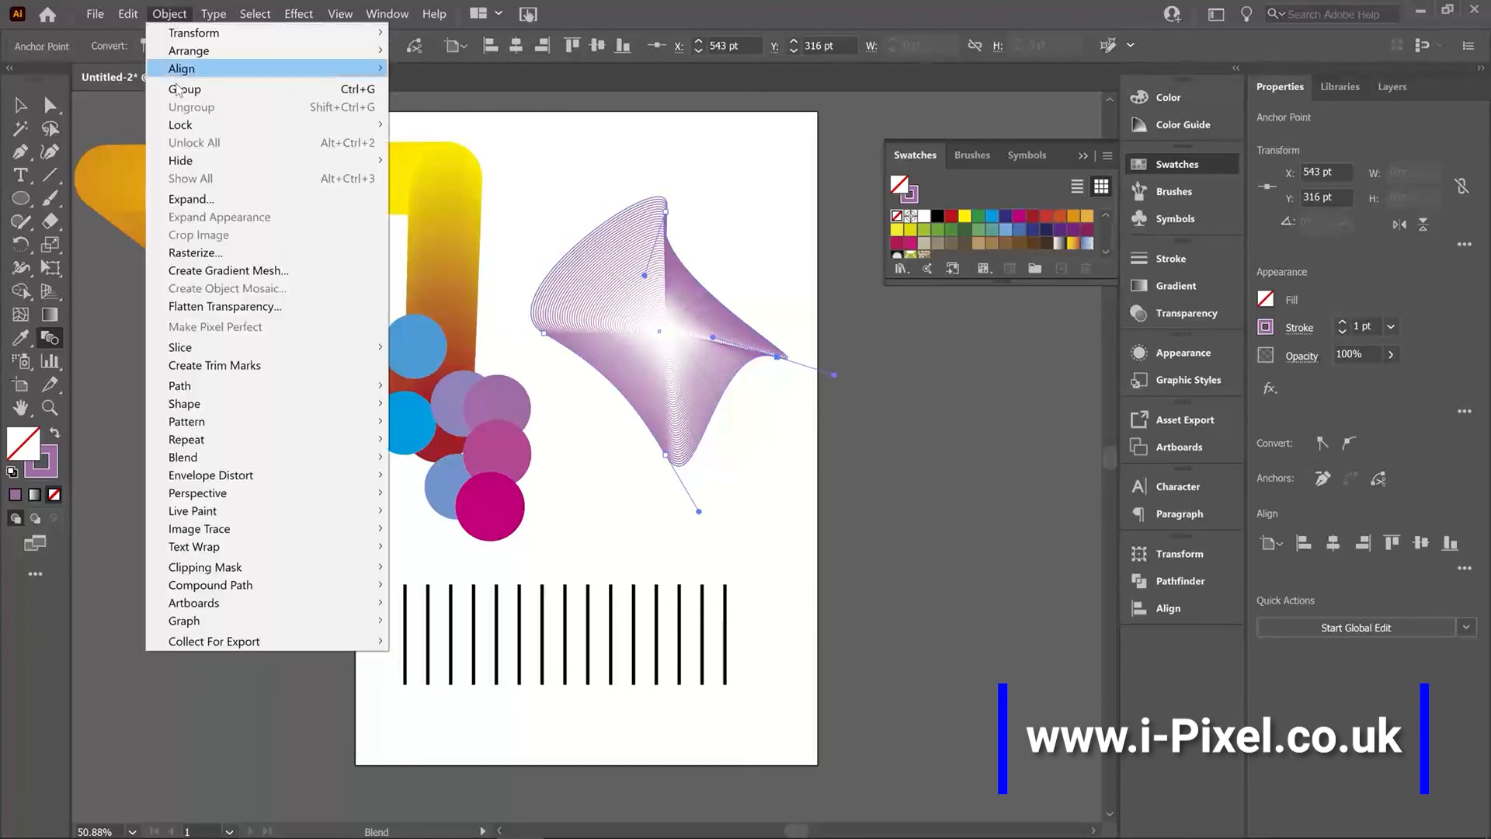
pyautogui.moveTo(189, 463)
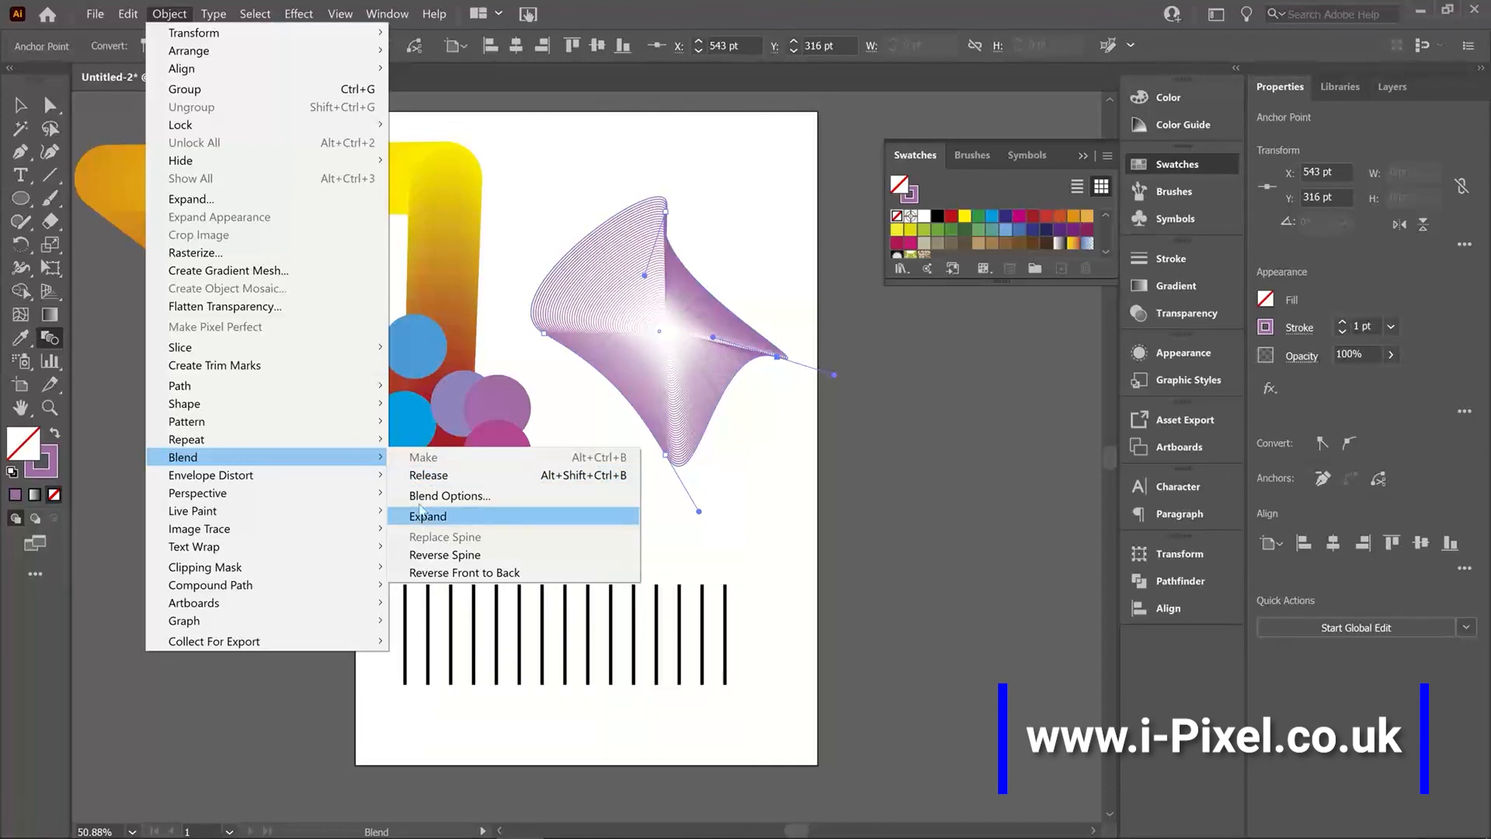
pyautogui.click(431, 476)
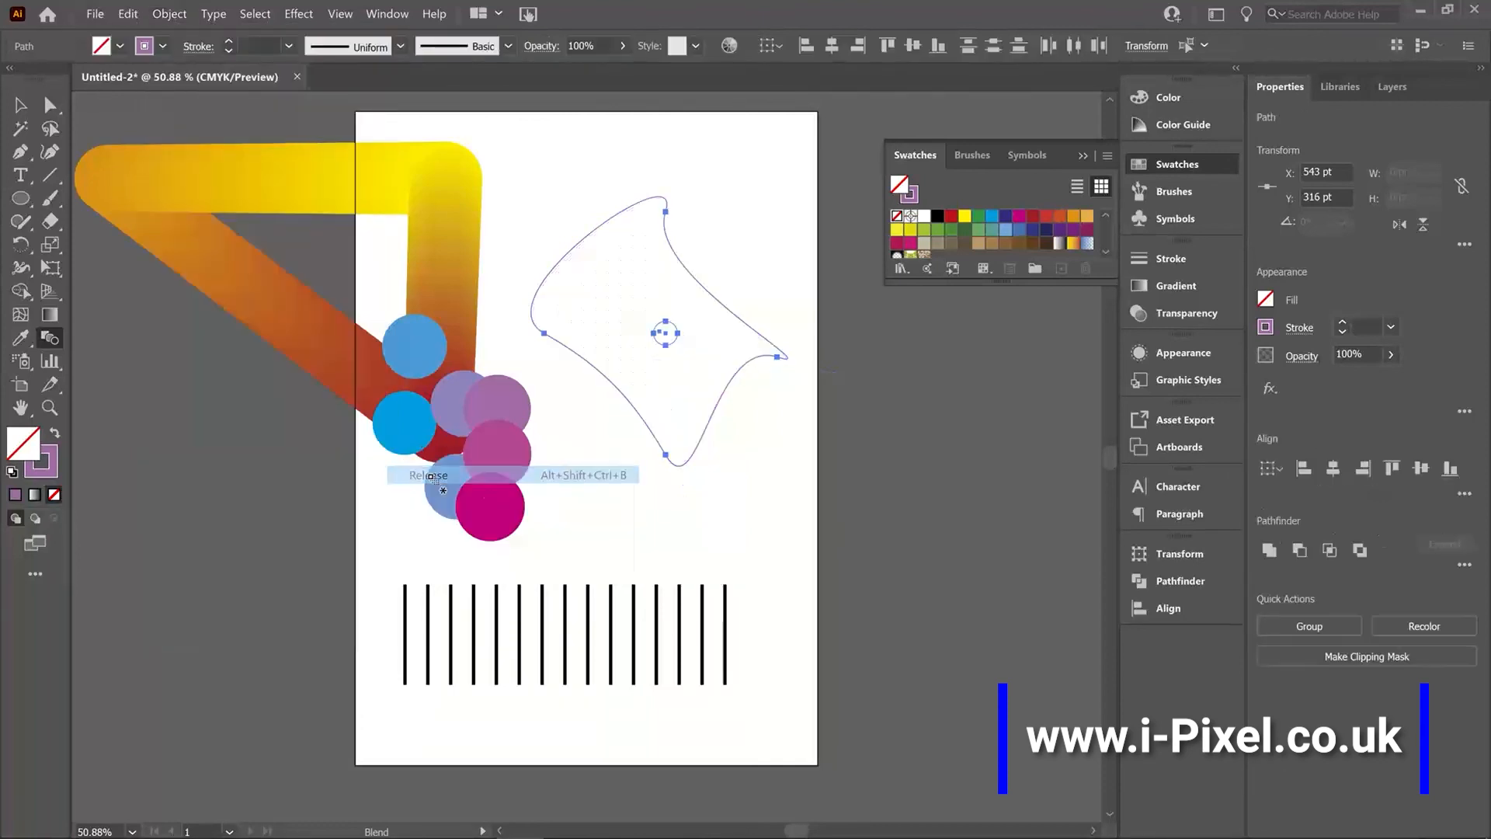